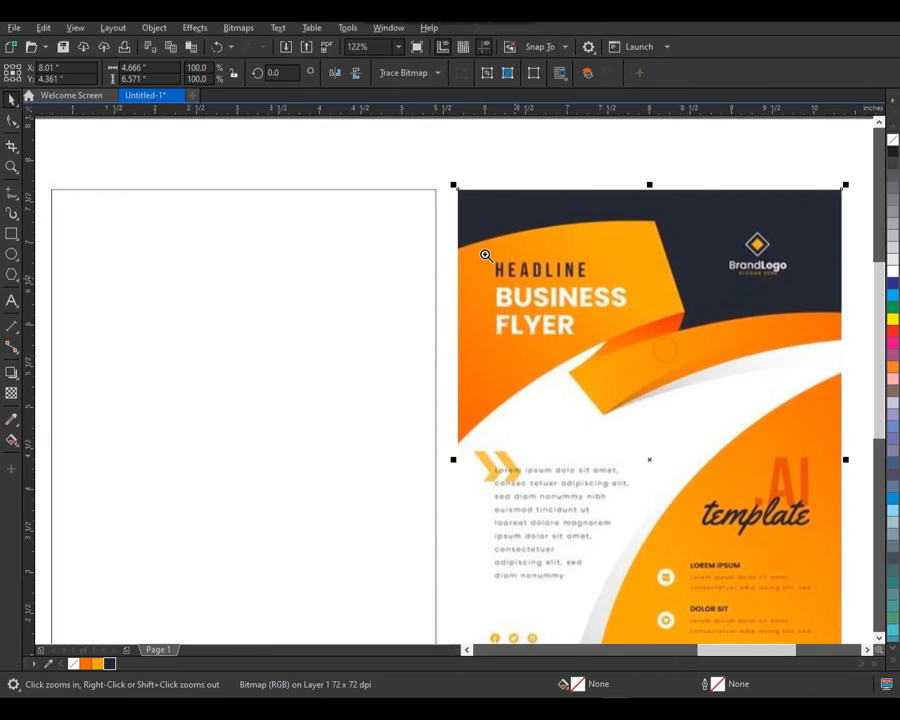
Trace the upper edge of the orange ribbon on the reference flyer with straight Bézier segments from its left end to the image's right edge.
right_click(235, 232)
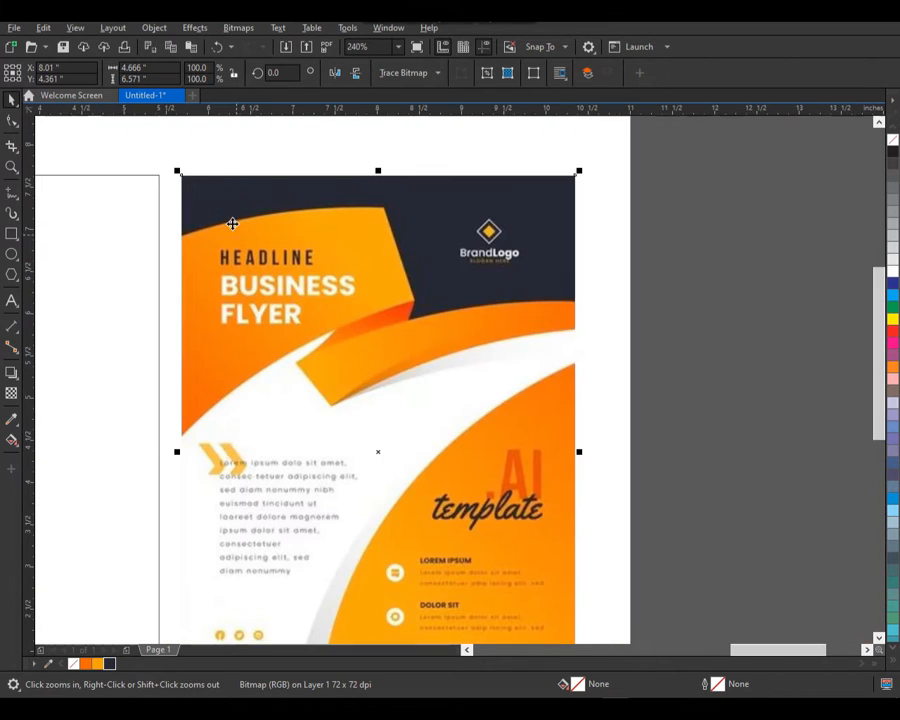
left_click_drag(150, 149, 568, 478)
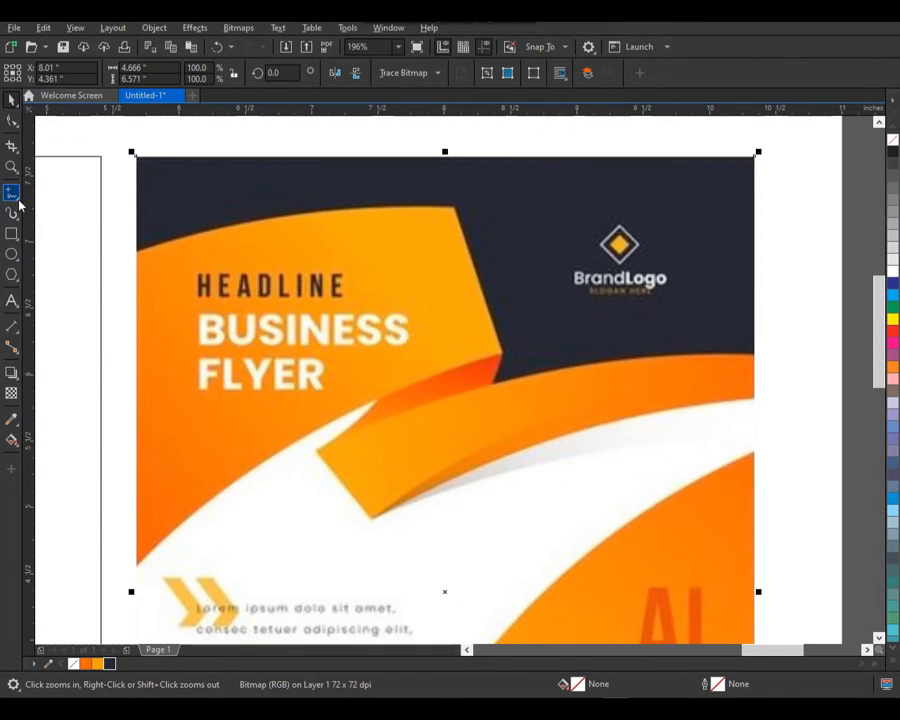
left_click(18, 200)
left_click(50, 225)
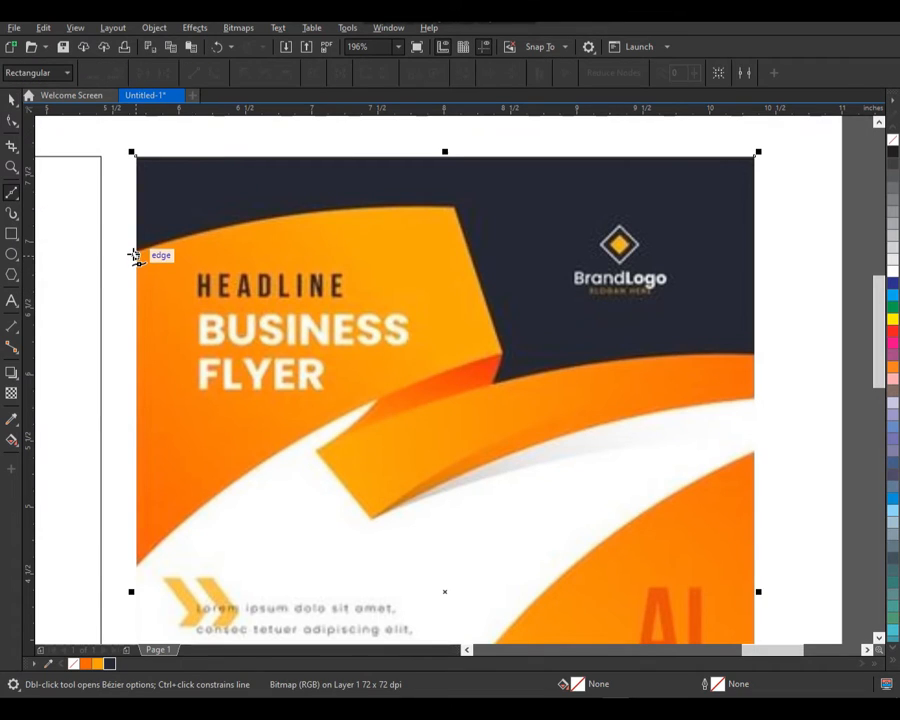
left_click(134, 254)
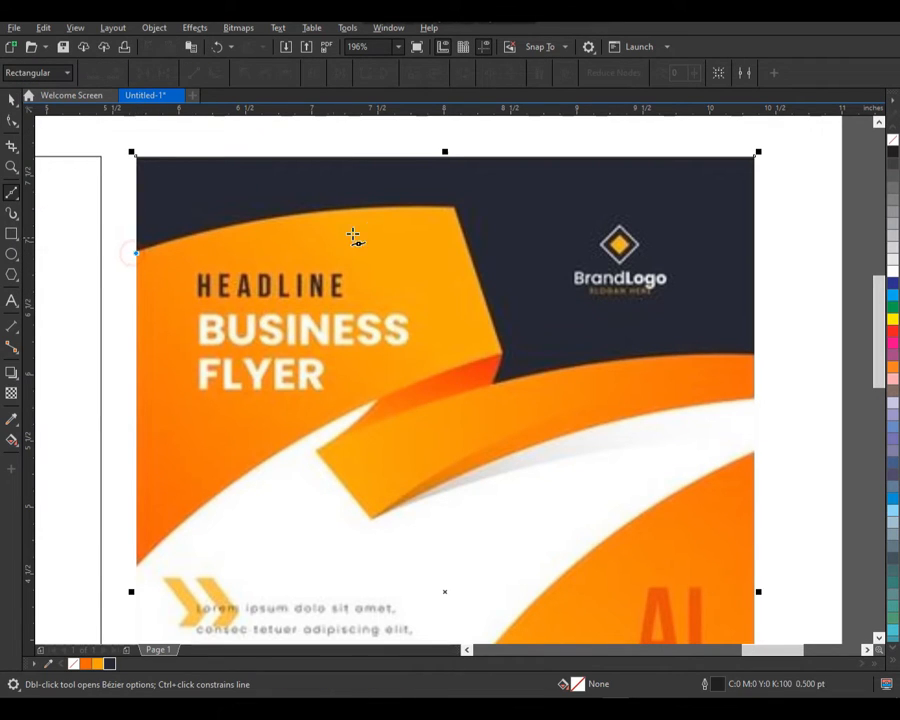
left_click(456, 206)
left_click(502, 354)
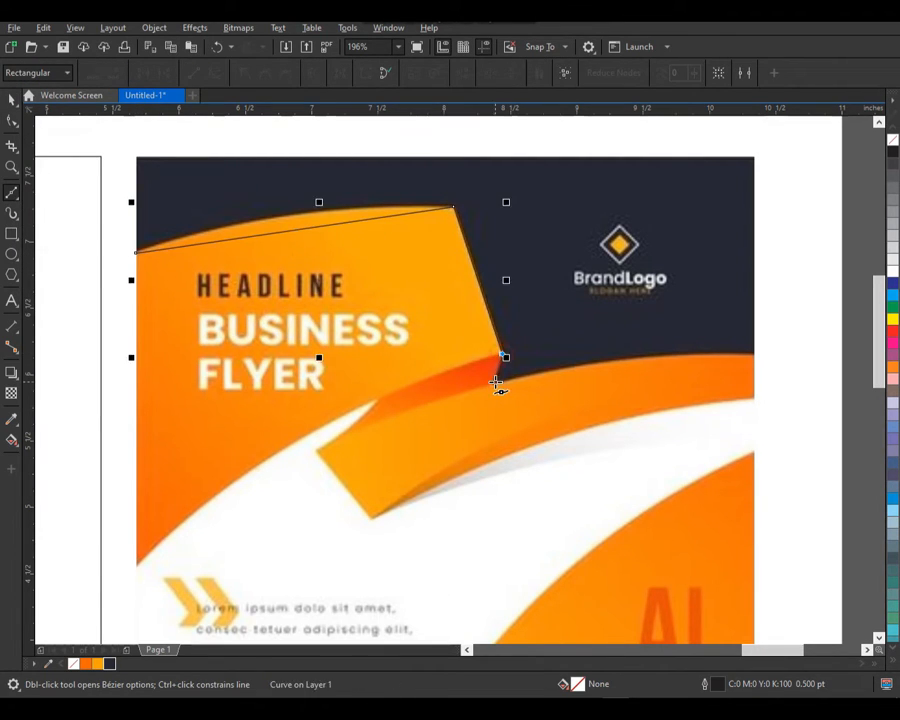
left_click(494, 385)
left_click(755, 355)
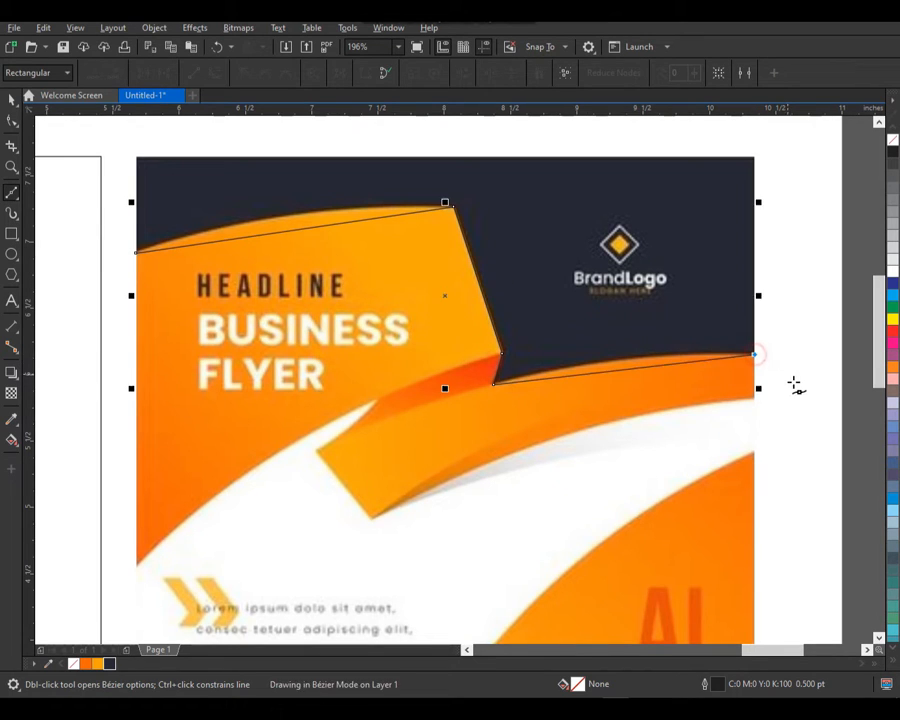
Continue the Bézier path along the ribbon's lower edge and notch and close it, making an outline about 5.05 by 2.69 inches.
left_click(756, 398)
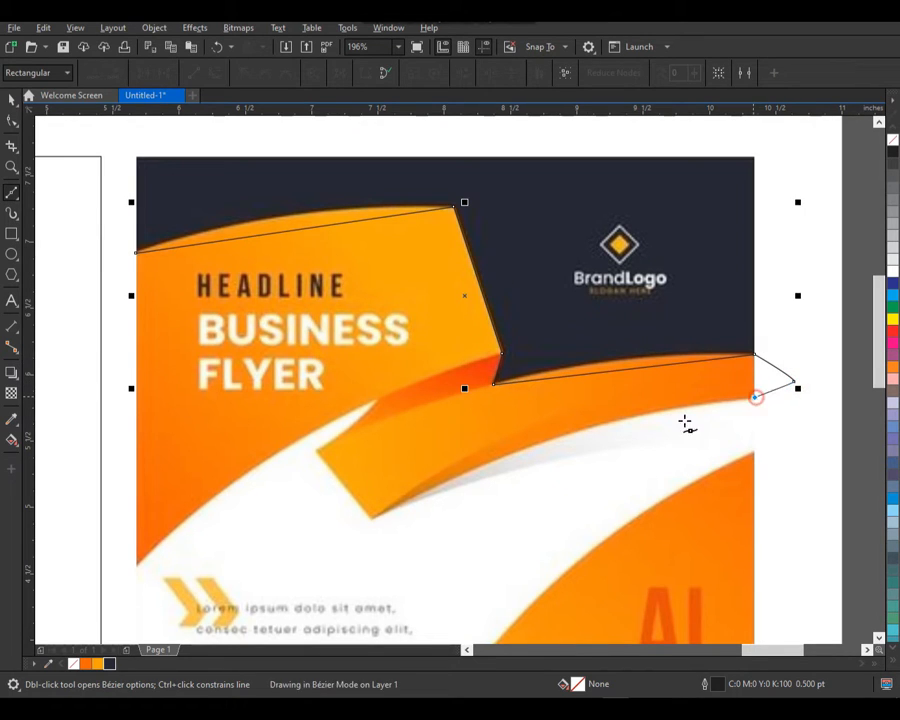
left_click(373, 516)
left_click(318, 452)
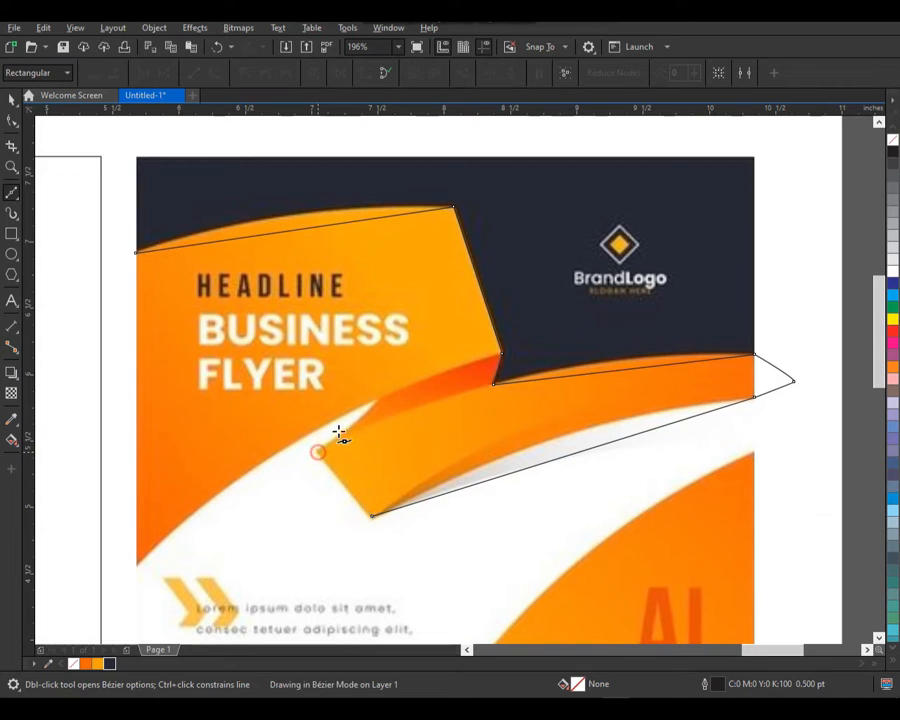
left_click(377, 400)
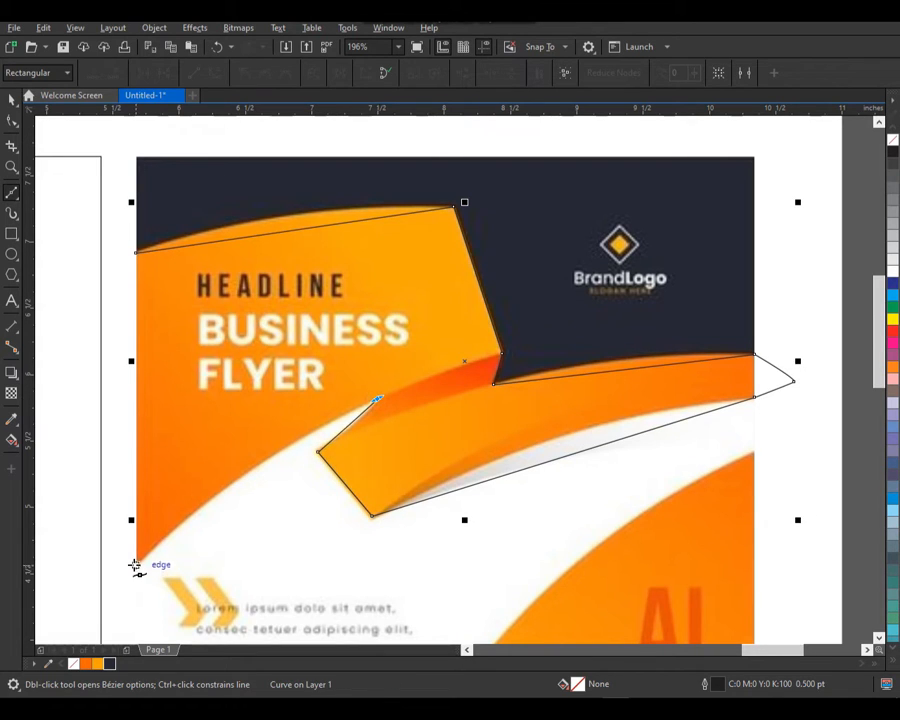
left_click(135, 563)
left_click(125, 465)
left_click(136, 252)
Select all nodes of the ribbon outline and convert its segments to curves.
key("space")
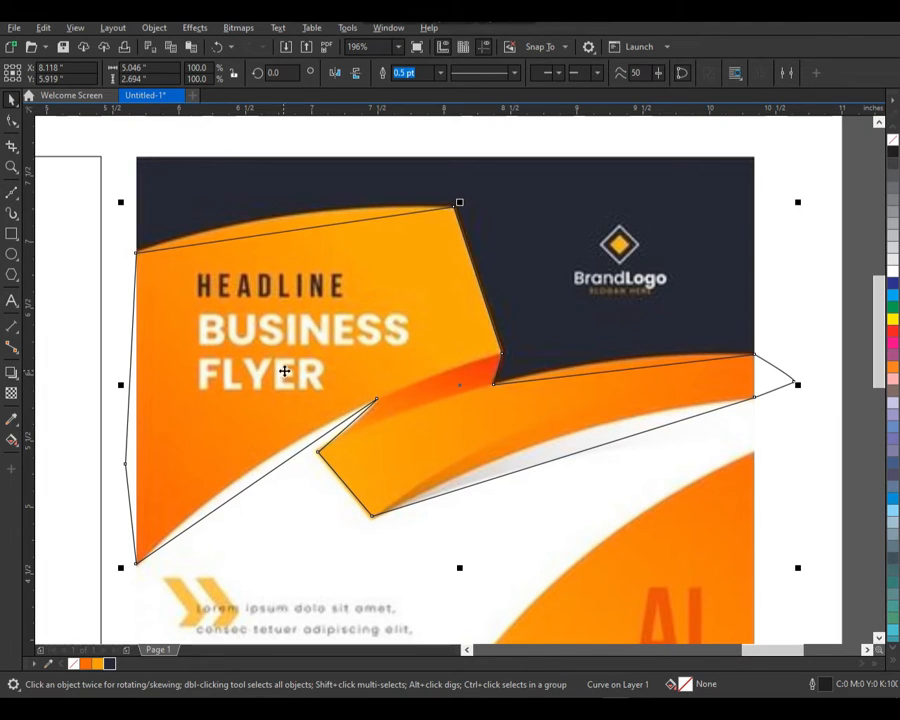
key("F10")
mouse_move(94, 137)
left_mouse_down()
mouse_move(569, 476)
mouse_move(822, 598)
left_mouse_up()
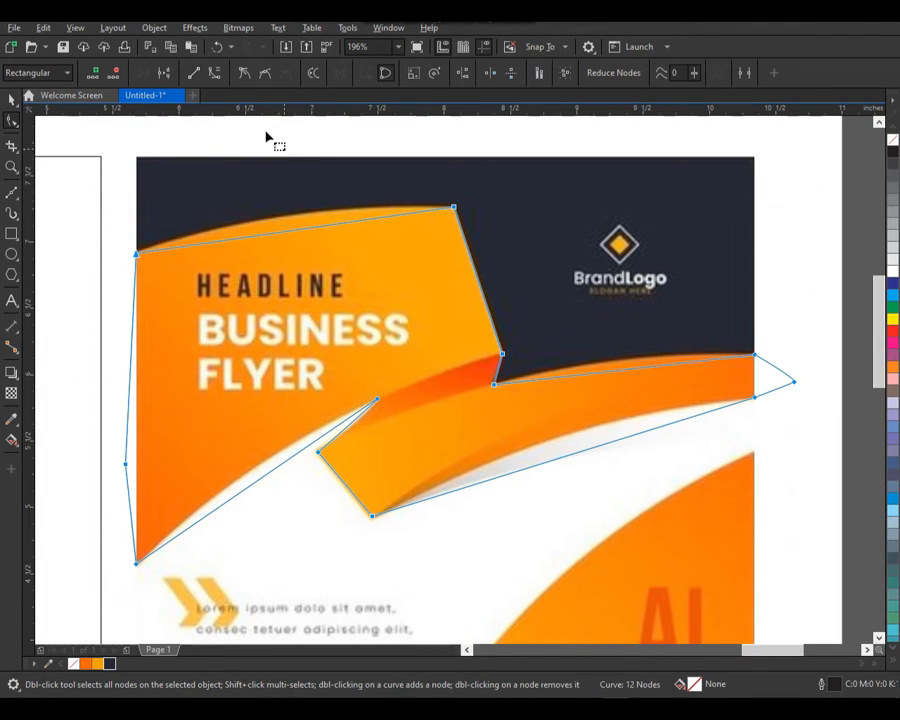
left_click(211, 76)
Bend the outline's top edge above the headline to follow the orange arc.
key("F2")
left_click_drag(241, 205, 427, 318)
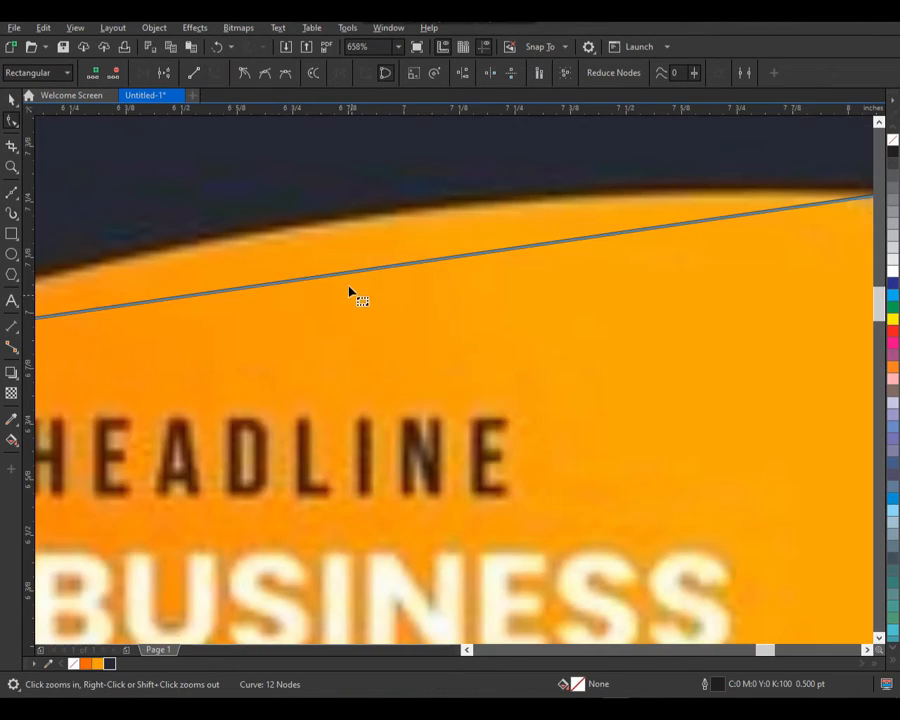
left_click_drag(352, 277, 342, 229)
key("F3")
key("F3")
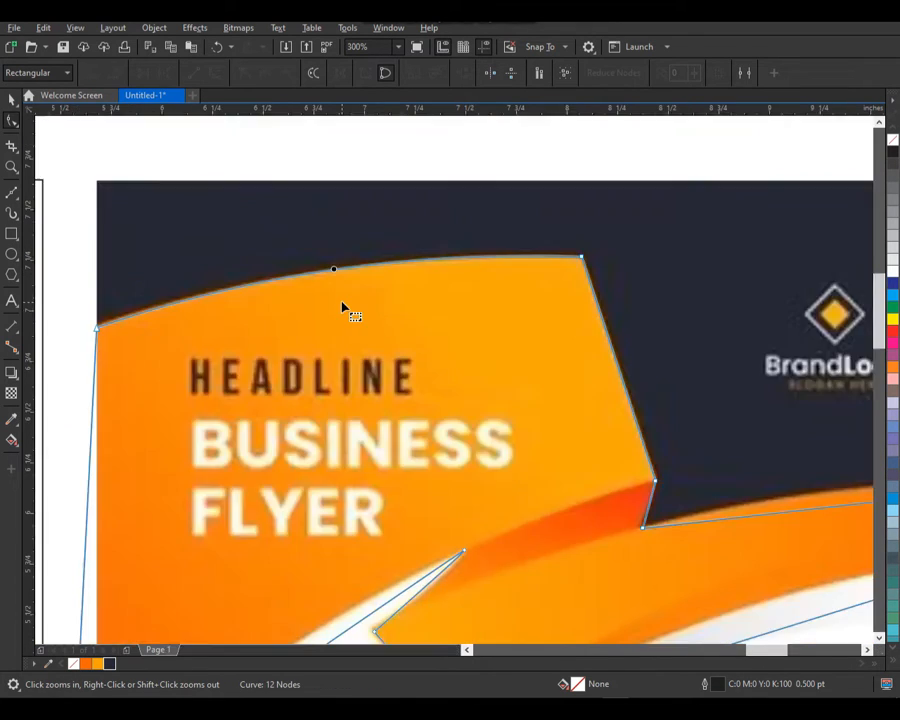
Try to bend the ribbon outline's lower-left and lower-right edges onto the artwork.
left_click_drag(242, 430, 375, 537)
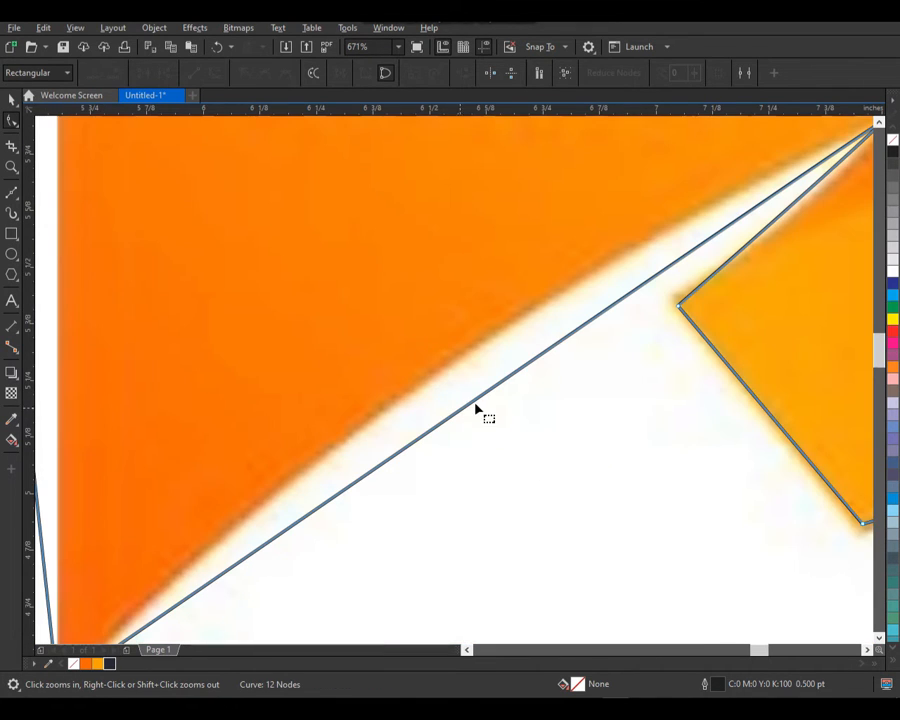
left_click_drag(478, 400, 454, 364)
key("F3")
key("F3")
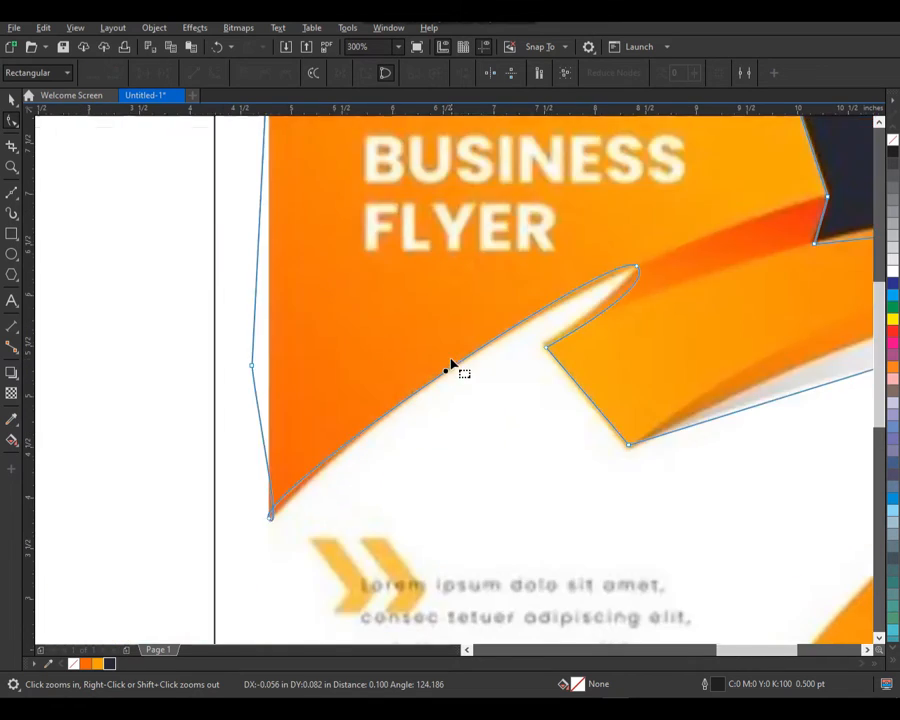
left_click_drag(508, 253, 765, 416)
left_click_drag(575, 425, 560, 379)
key("F3")
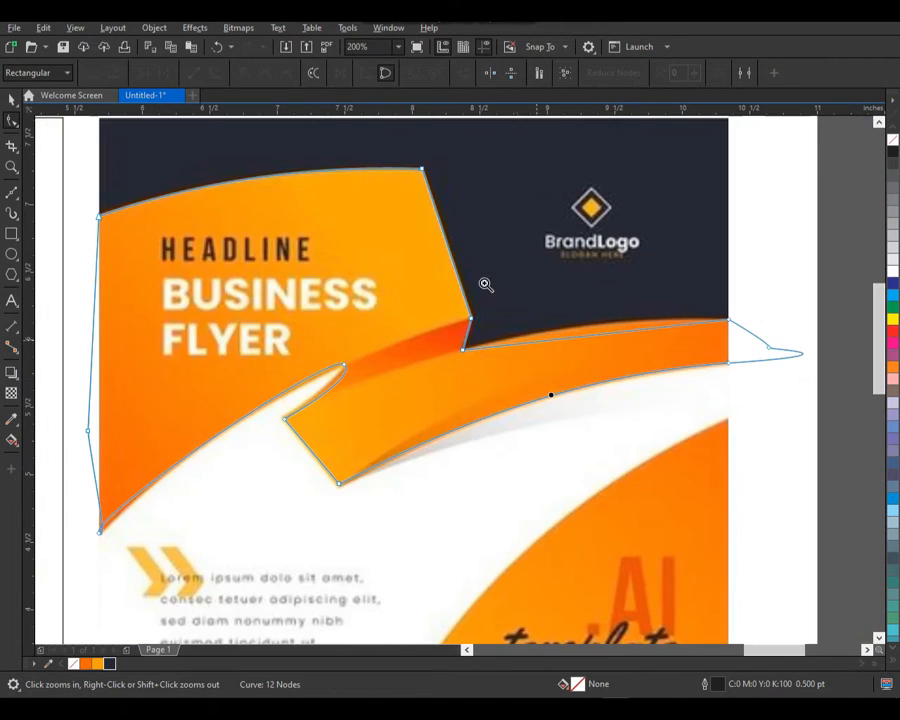
Bend the ribbon outline's upper-right edge to follow the boundary below the brand logo.
left_click_drag(486, 266, 702, 423)
left_click(538, 345)
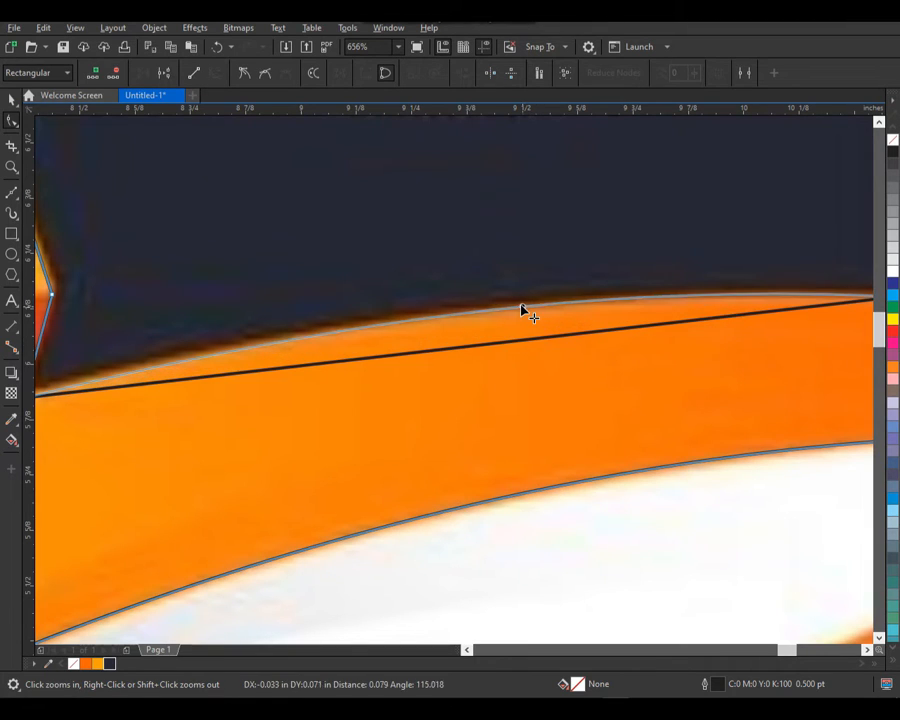
key("F3")
Straighten the notch and lower segments of the ribbon outline back into lines.
left_click_drag(680, 194, 82, 548)
left_click_drag(260, 330, 472, 510)
left_click(361, 298)
left_click_drag(455, 318, 452, 315)
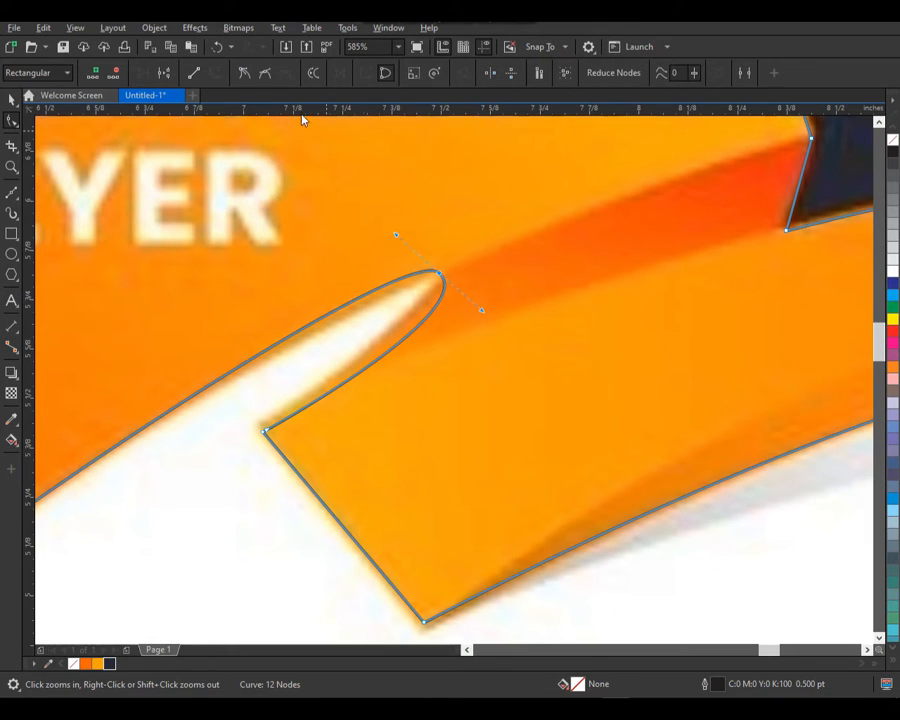
left_click(216, 74)
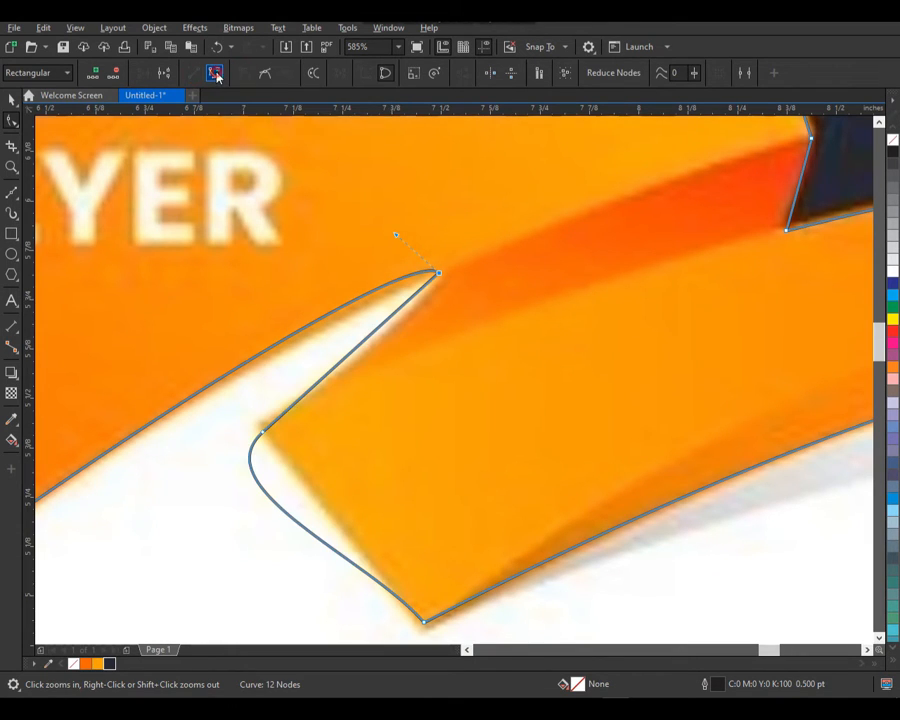
scroll(607, 260, "down", 3)
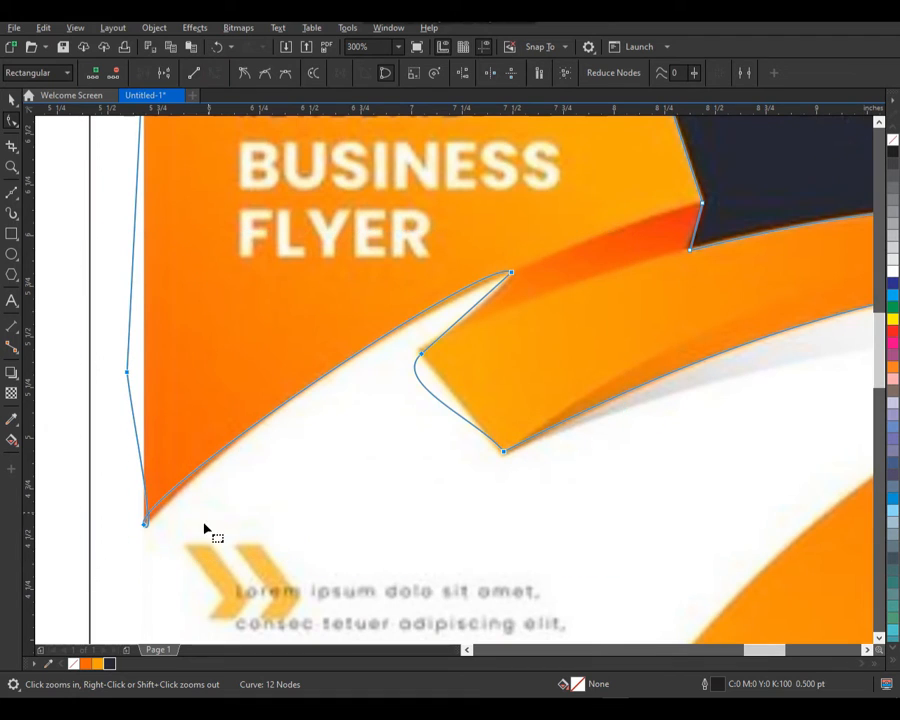
left_click(214, 74)
Convert the lower-left edge to a curve, then bend that edge and the notch edge to follow the artwork.
left_click(359, 379)
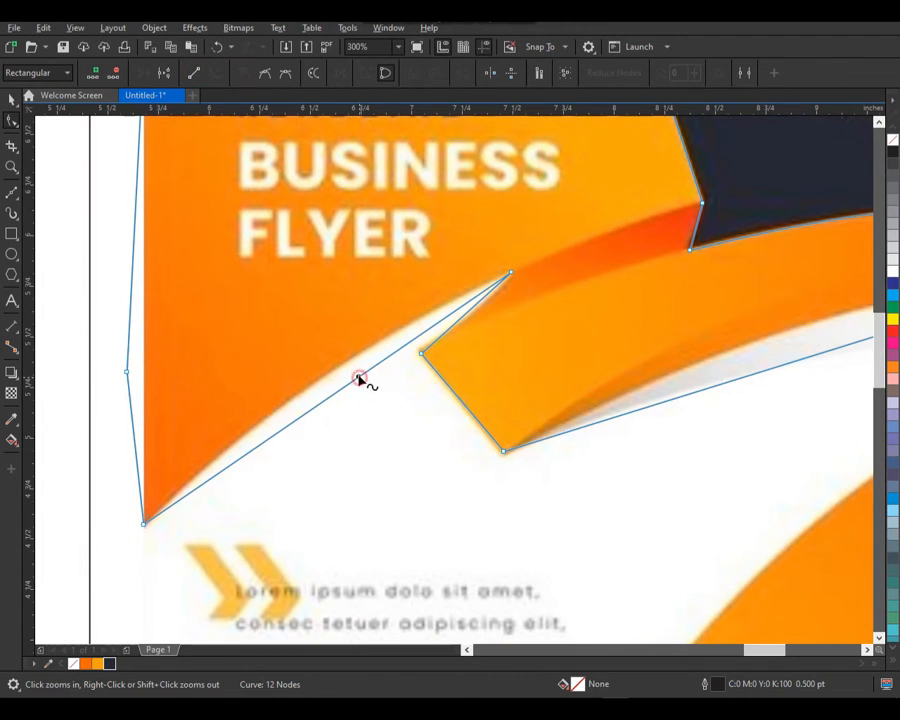
left_click(193, 74)
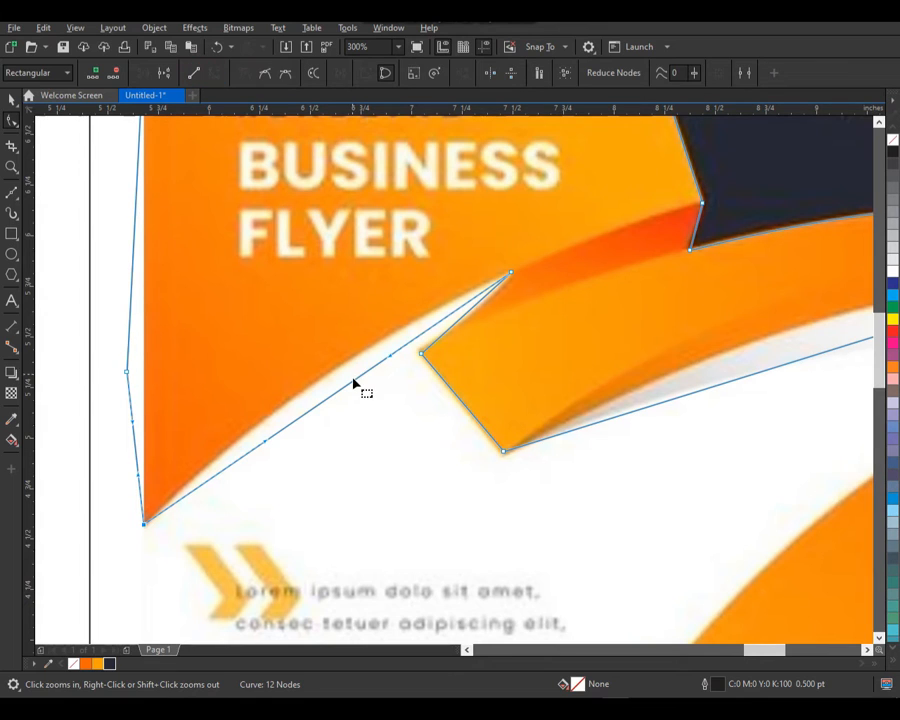
left_click_drag(355, 384, 347, 364)
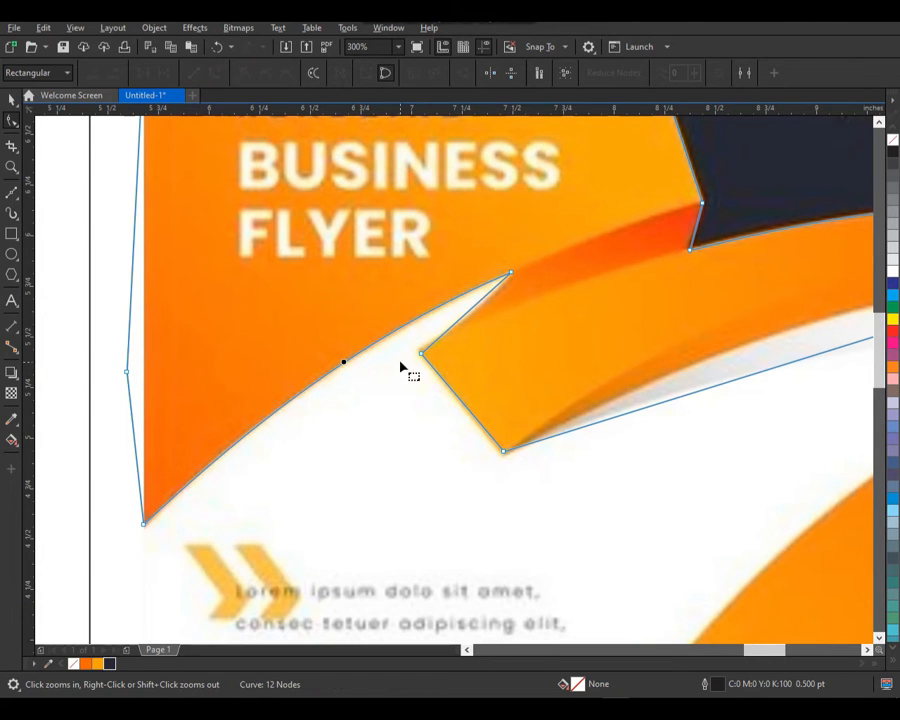
scroll(402, 364, "down", 1)
left_click_drag(403, 288, 497, 390)
left_click_drag(437, 324, 444, 336)
scroll(424, 345, "down", 2)
Convert the outline's lower-right edge to a curve and bend it along the underside of the orange ribbon.
key("space")
key("F2")
left_click_drag(362, 224, 886, 503)
key("F10")
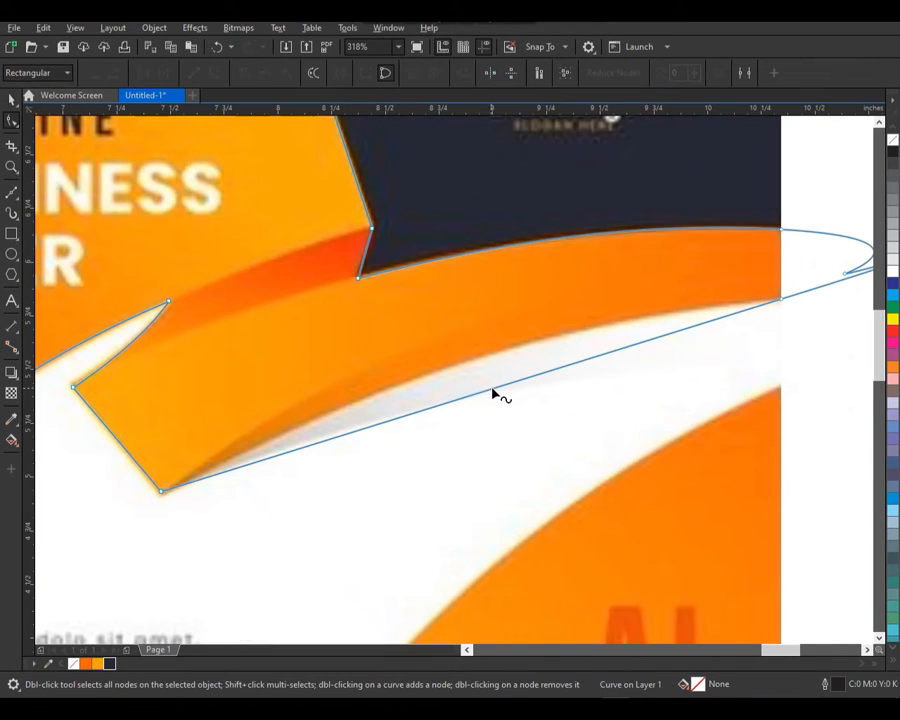
left_click(493, 390)
left_click(213, 72)
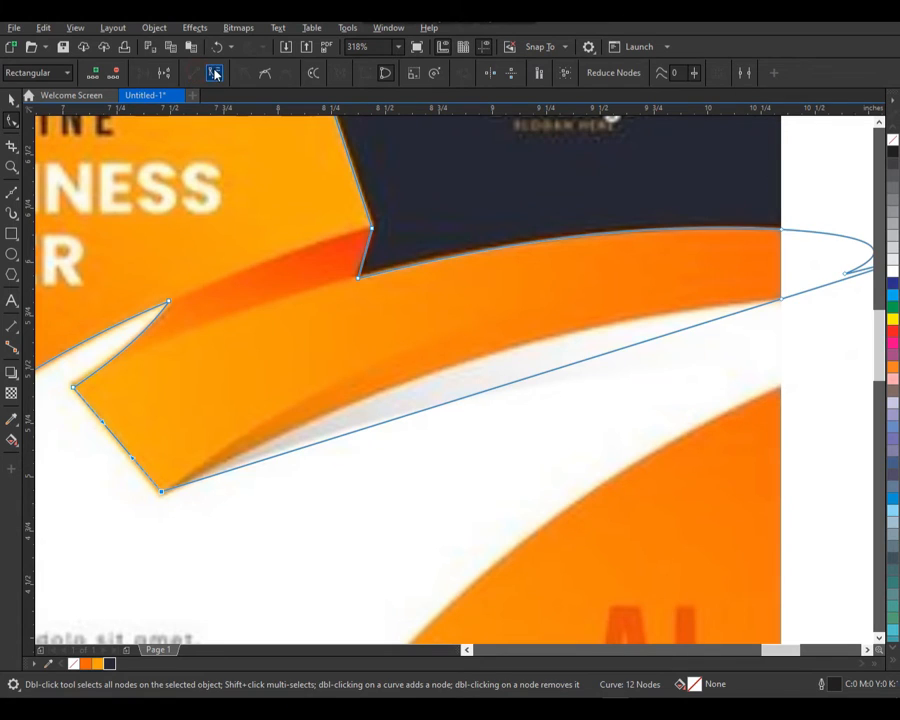
left_click_drag(481, 400, 494, 321)
key("space")
Intersect the ribbon outline with the reference flyer so it ends at the side edges, and delete the original oversized outline.
scroll(517, 301, "down", 2)
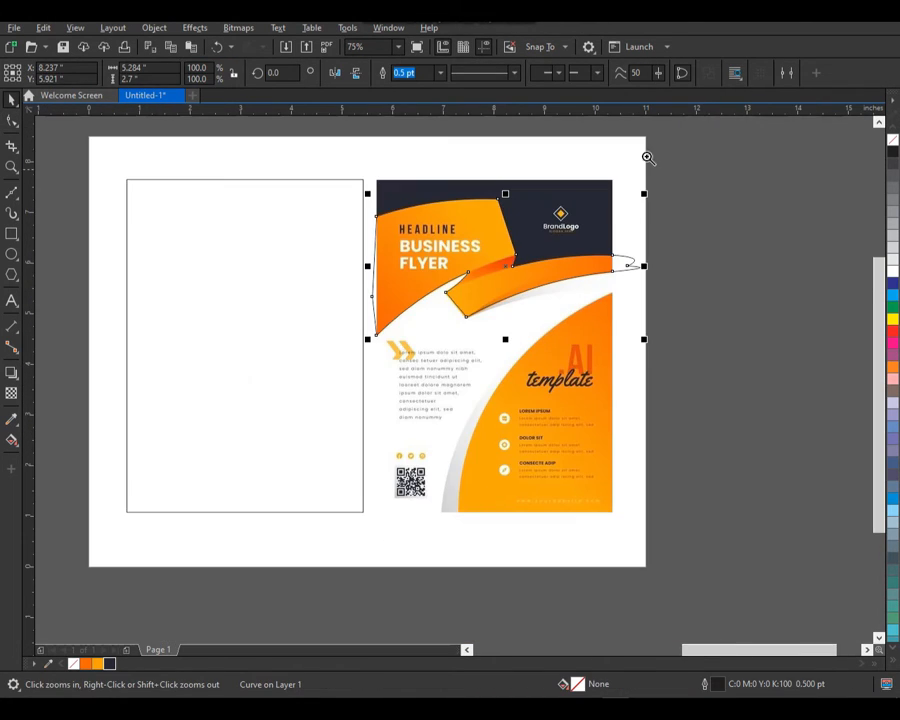
scroll(350, 378, "up", 1)
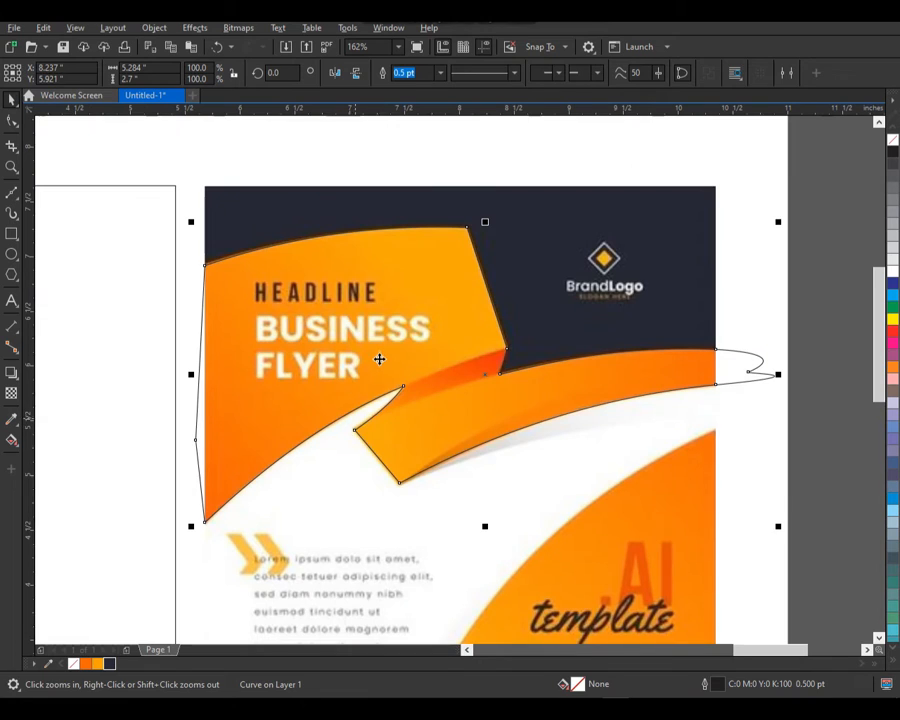
left_click(333, 202)
left_click(281, 361, "shift")
left_click(452, 73)
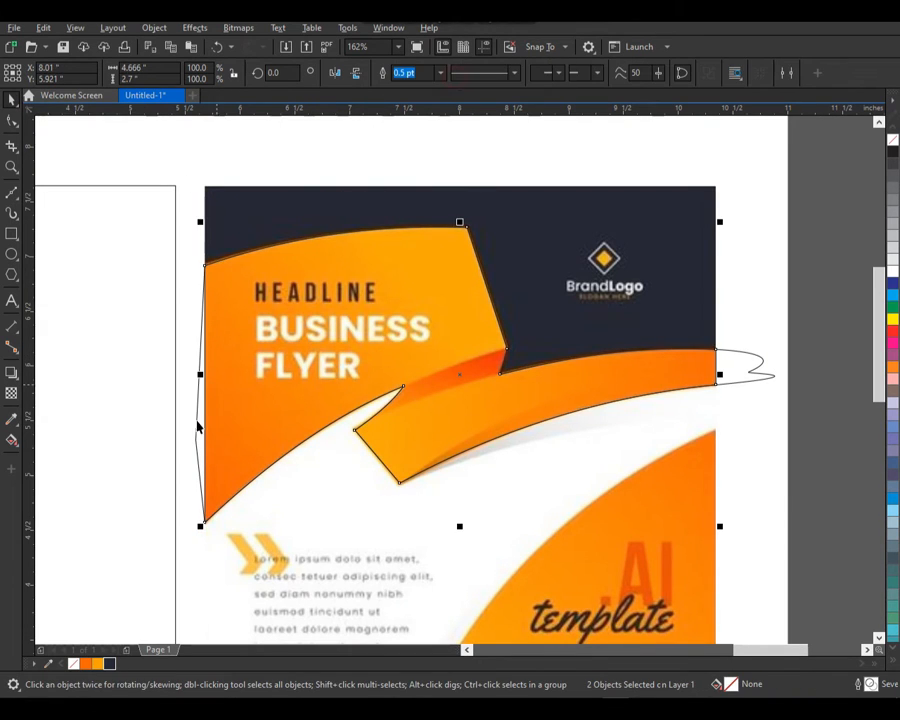
left_click(194, 412)
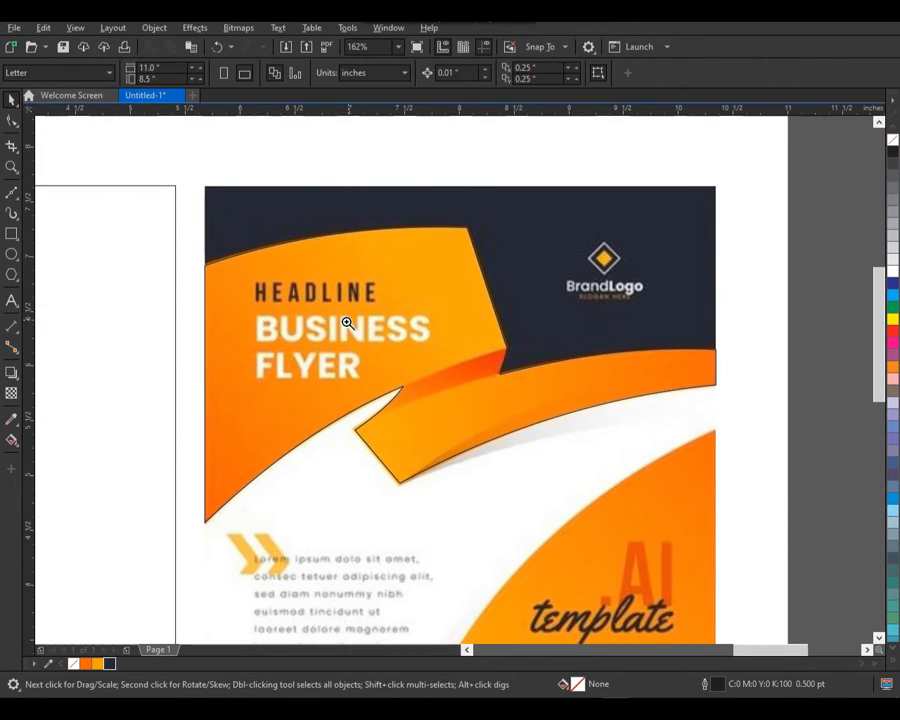
Draw straight Bézier lines along the upper and lower edges of the dark orange fold, the lower one about 1.23 inches wide.
left_click_drag(565, 465, 565, 465)
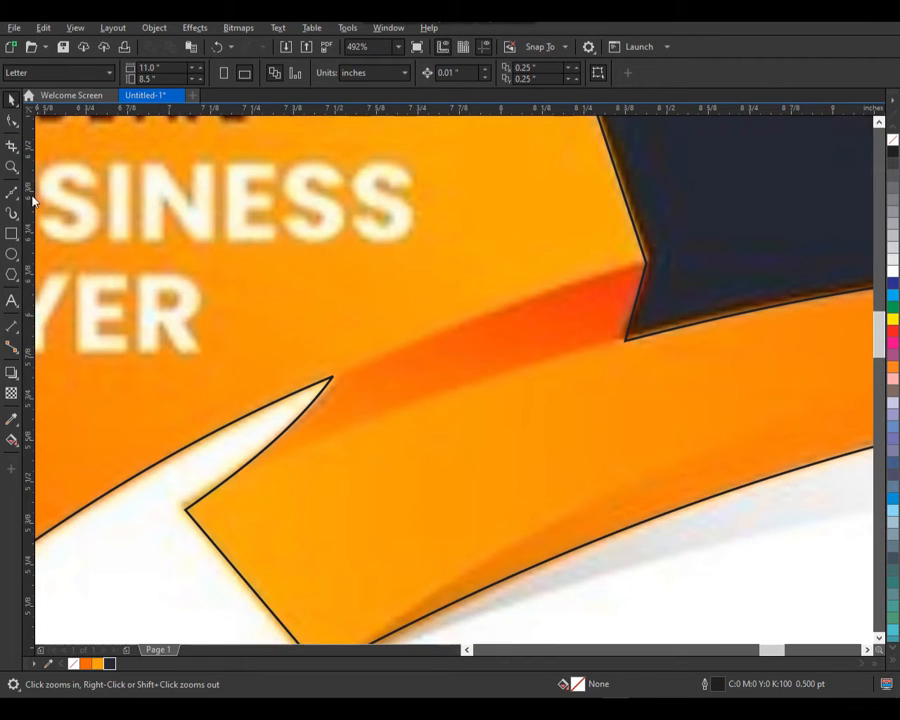
scroll(432, 306, "up", 2)
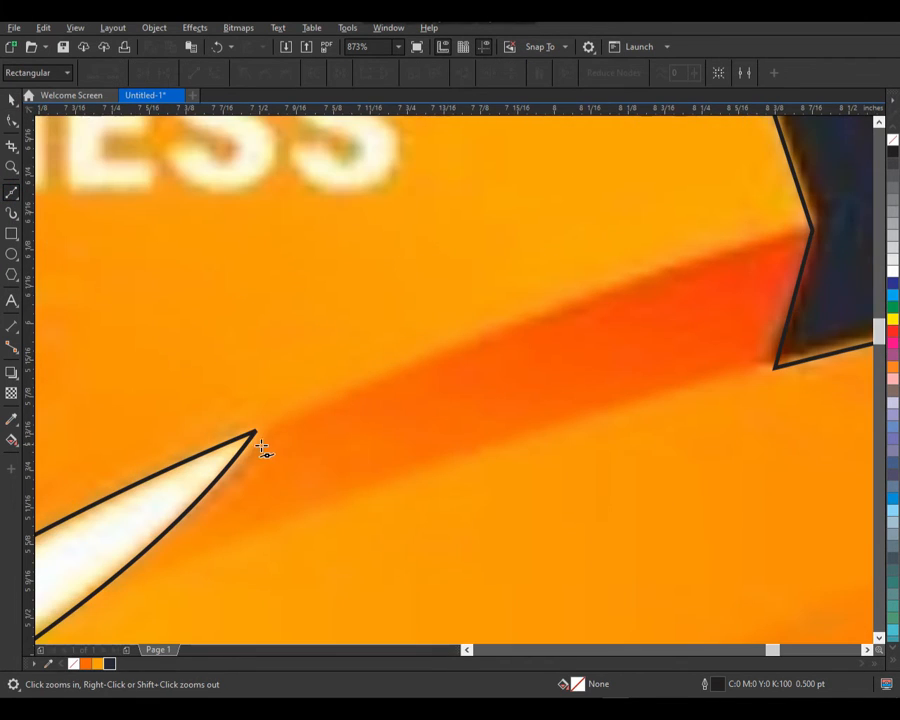
left_click(241, 437)
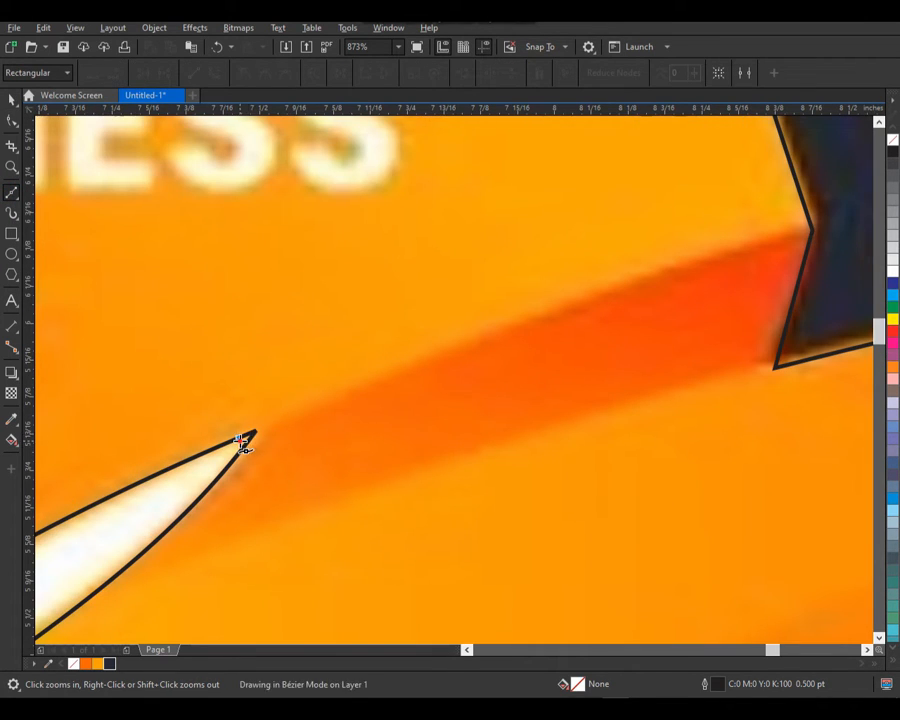
left_click(825, 229)
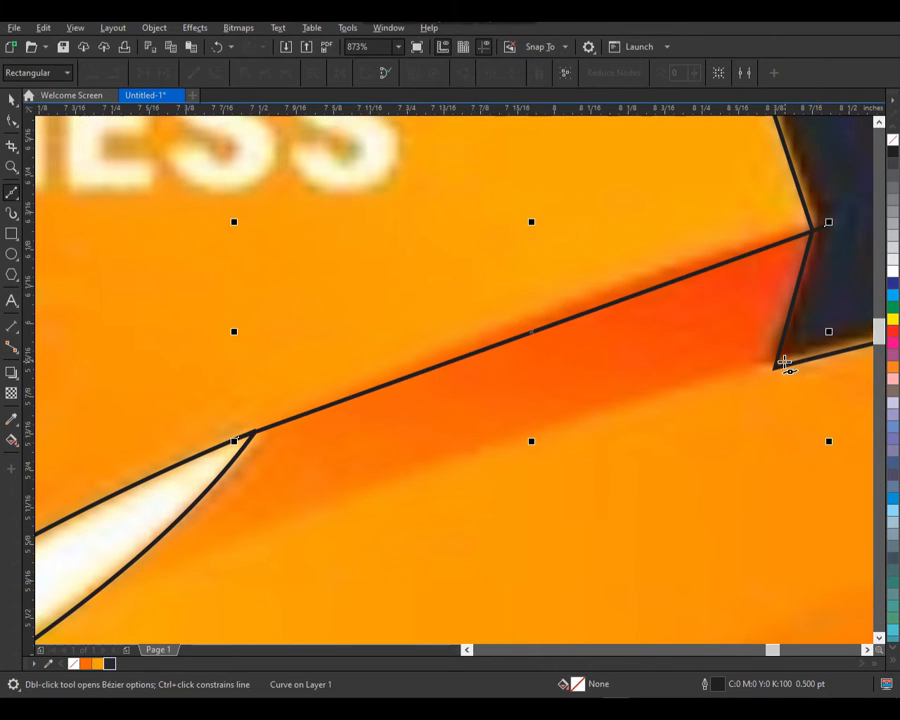
left_click(788, 364)
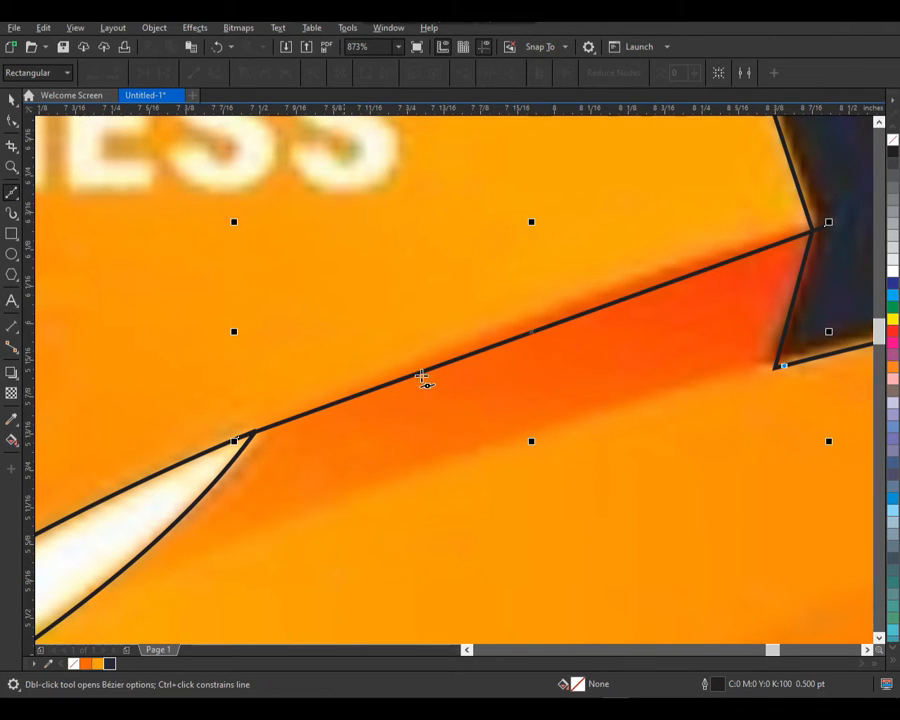
left_click(60, 614)
scroll(556, 277, "down", 3)
key("F2")
left_click_drag(358, 180, 782, 446)
key("space")
key("F2")
left_click_drag(765, 238, 192, 565)
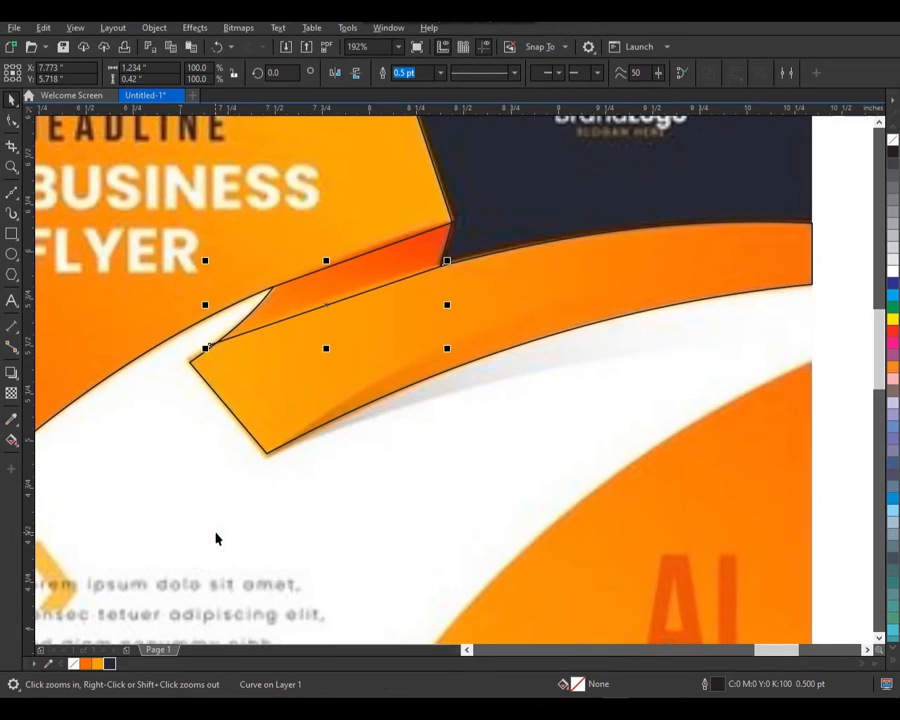
Draw a Bézier line about 2.74 inches wide from the ribbon's lower edge to its side edge, then bend it into a shading curve.
left_click(13, 195)
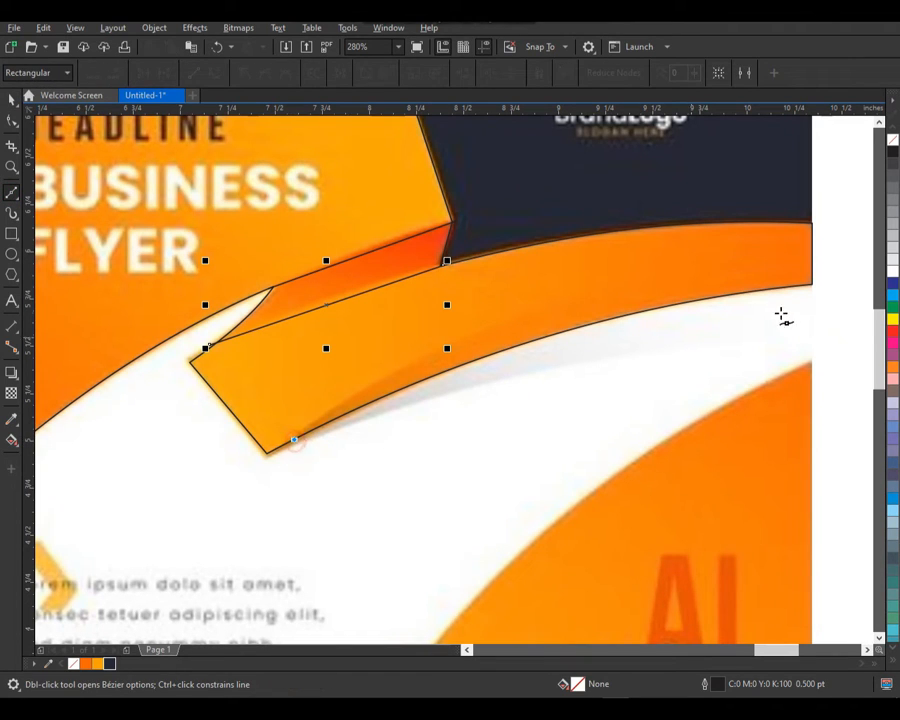
left_click(818, 255)
key("space")
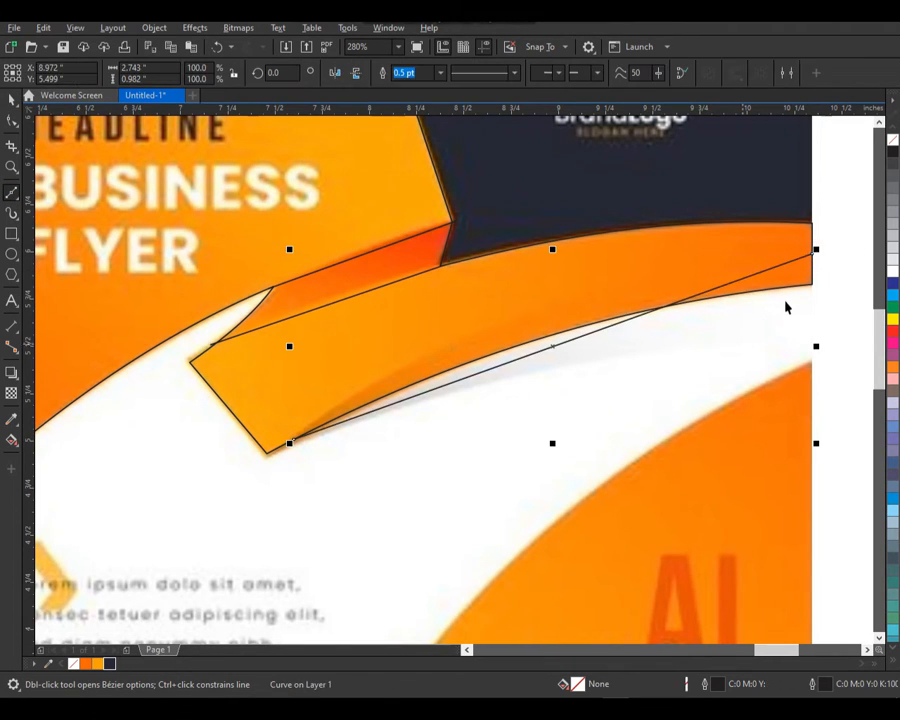
key("F10")
left_click_drag(839, 221, 252, 462)
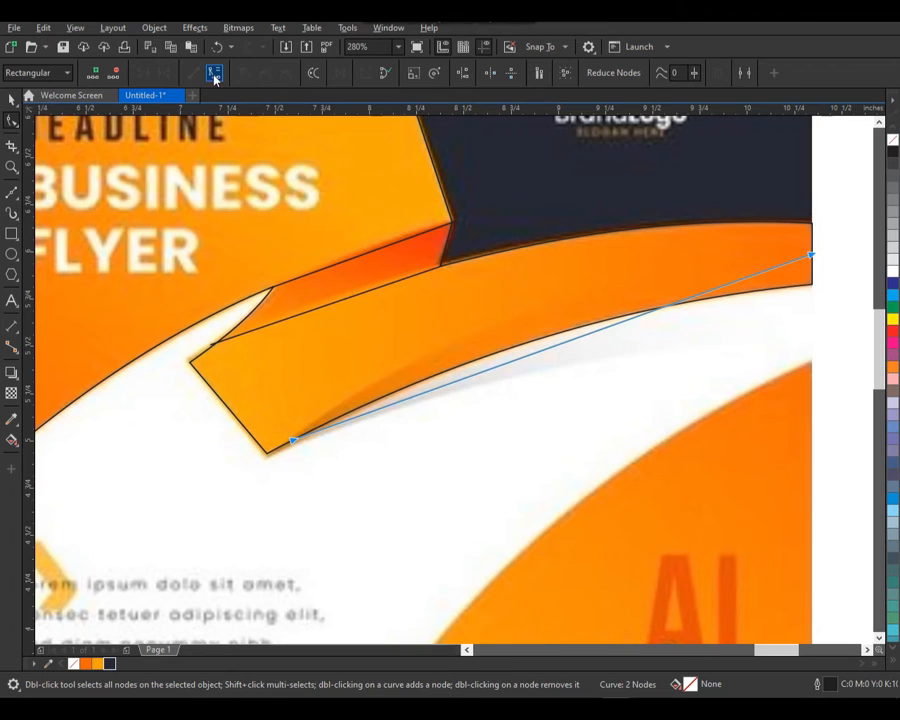
left_click_drag(570, 343, 524, 315)
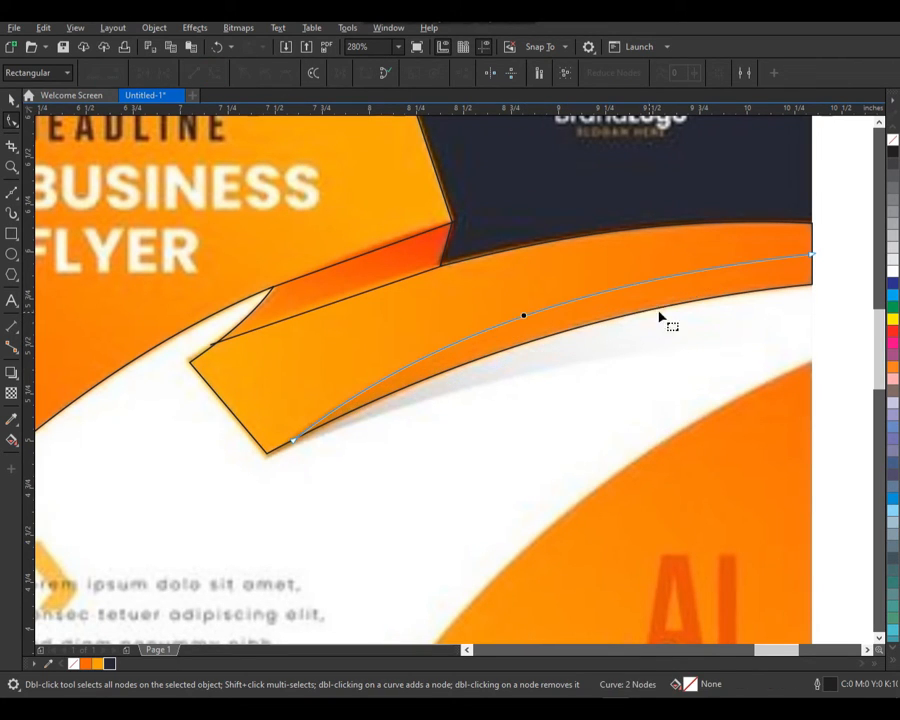
Extend the shading curve's right-hand end slightly past the ribbon's side edge.
key("space")
key("F2")
left_click_drag(844, 240, 762, 294)
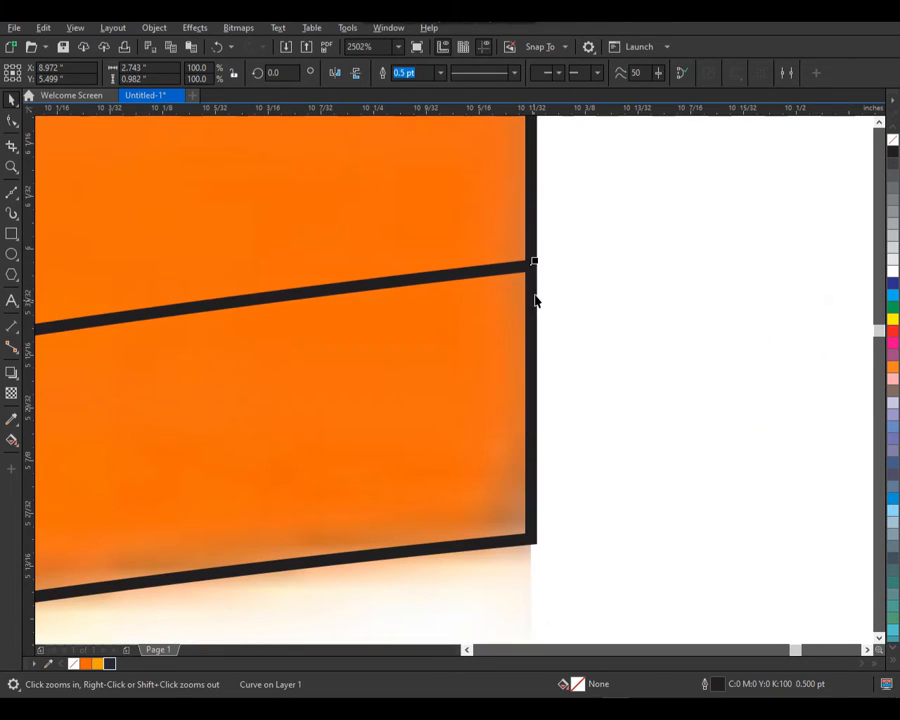
key("space")
left_click_drag(531, 264, 550, 261)
key("space")
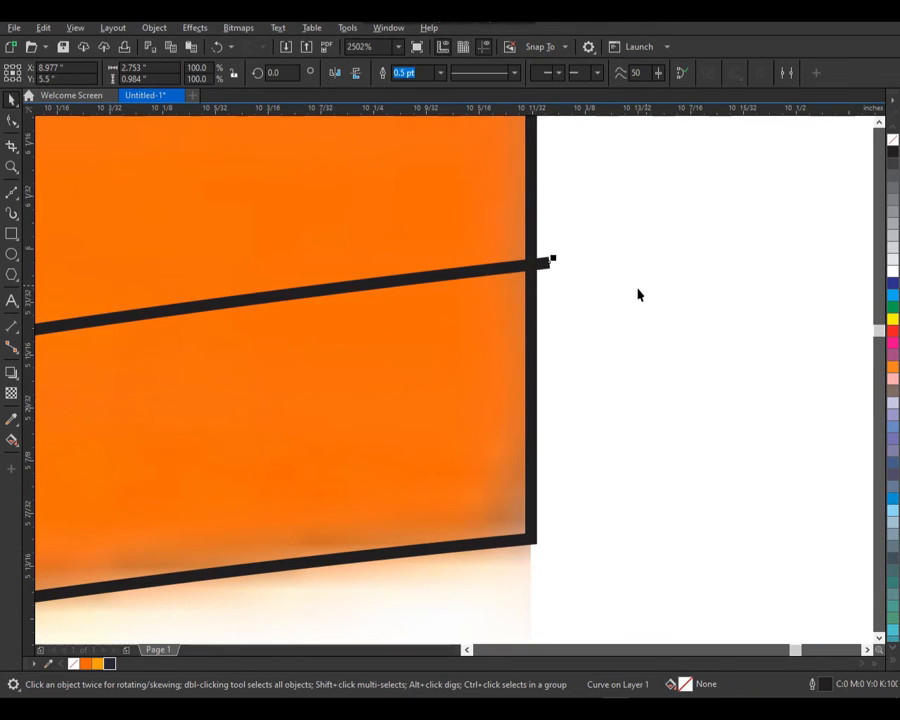
Use Smart Fill to create blue-grey shapes for the ribbon's large panel, fold, front band and lower shading strip.
scroll(648, 280, "down", 4)
left_click(691, 250)
key("F2")
scroll(713, 192, "down", 1)
left_click_drag(705, 141, 355, 374)
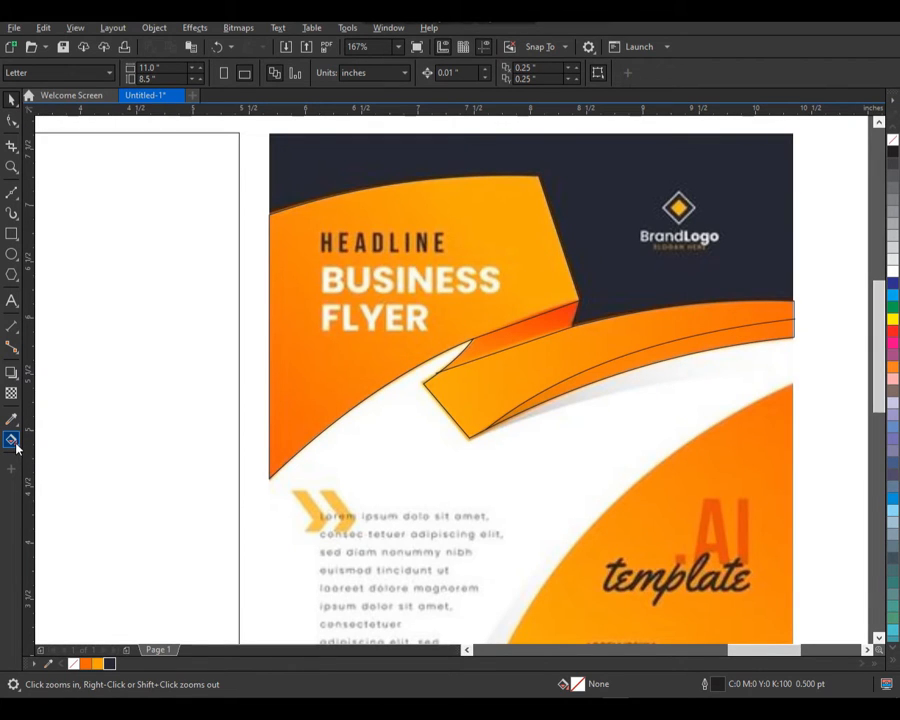
left_click(12, 440)
left_click(48, 455)
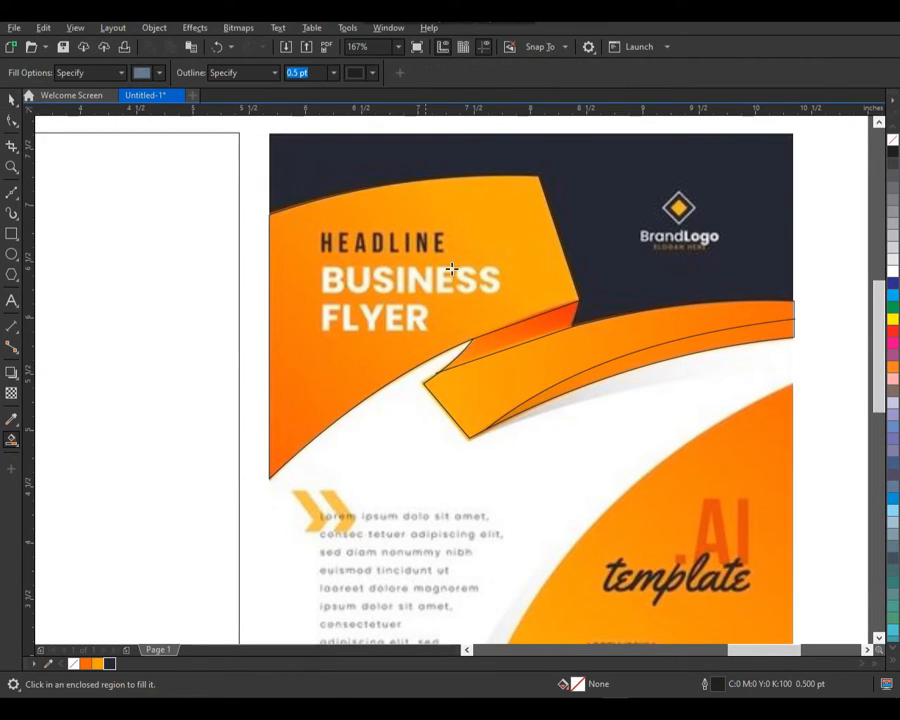
left_click(452, 268)
left_click(518, 364)
left_click(669, 348)
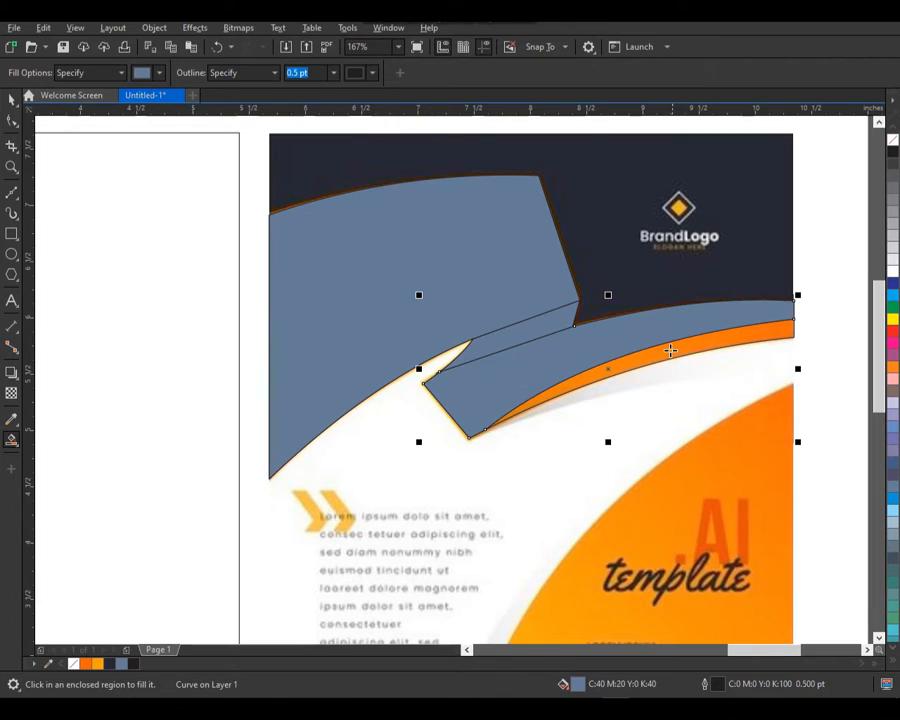
Select the four filled ribbon shapes together and group them.
scroll(624, 317, "down", 2)
key("space")
key("space")
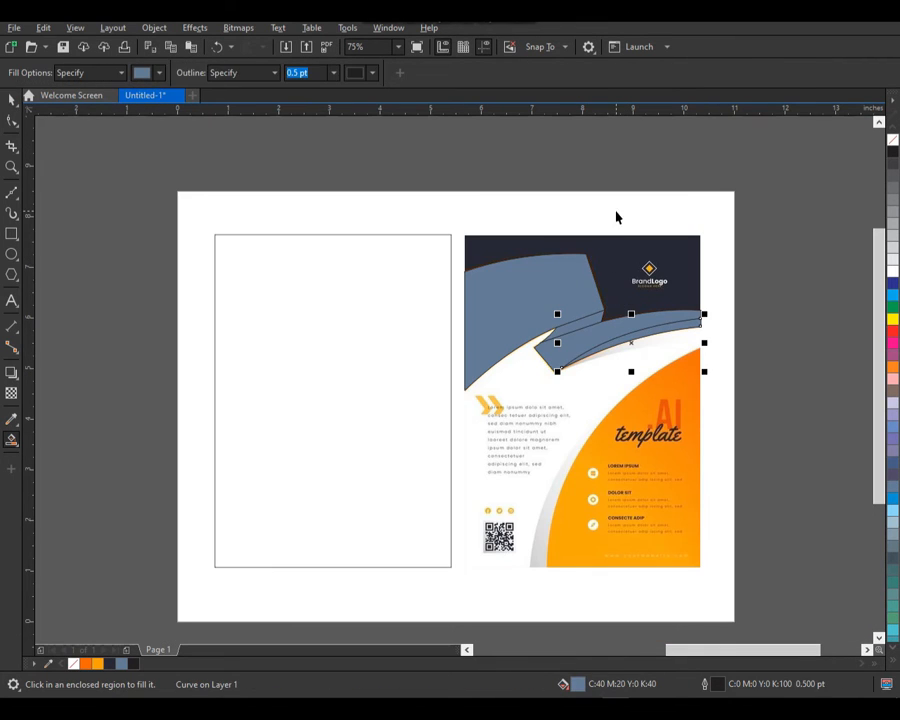
key("space")
left_click(629, 205)
left_click(587, 308)
key("z")
left_click_drag(412, 211, 747, 438)
key("space")
left_click(505, 413, "shift")
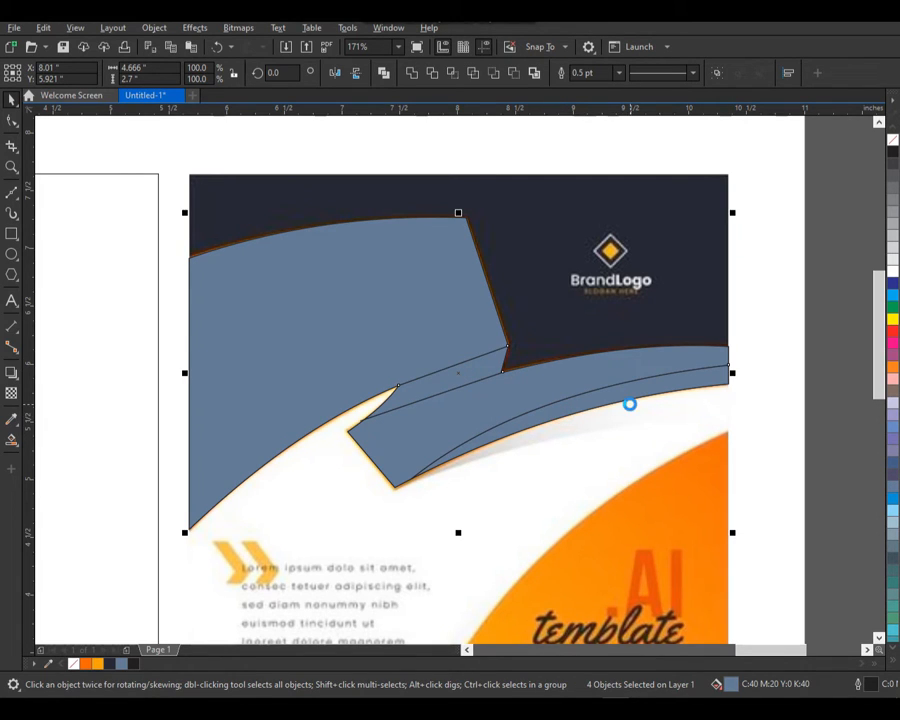
key("ctrl+g")
Draw a closed Bézier outline for the grey shadow beneath the front ribbon, extending past the flyer's side edge.
key("z")
left_click_drag(773, 315, 333, 534)
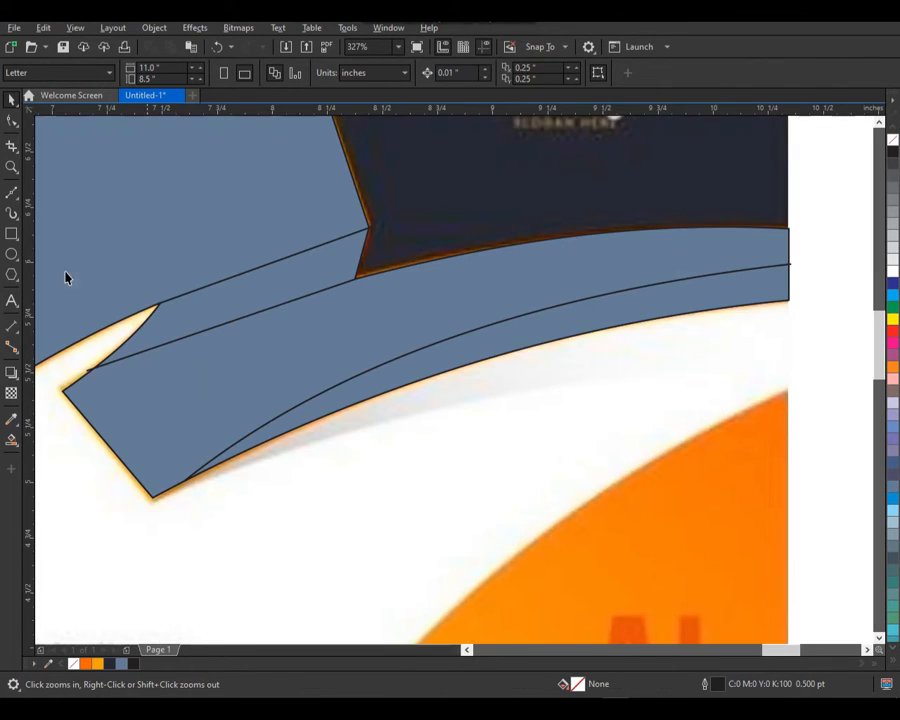
left_click(14, 196)
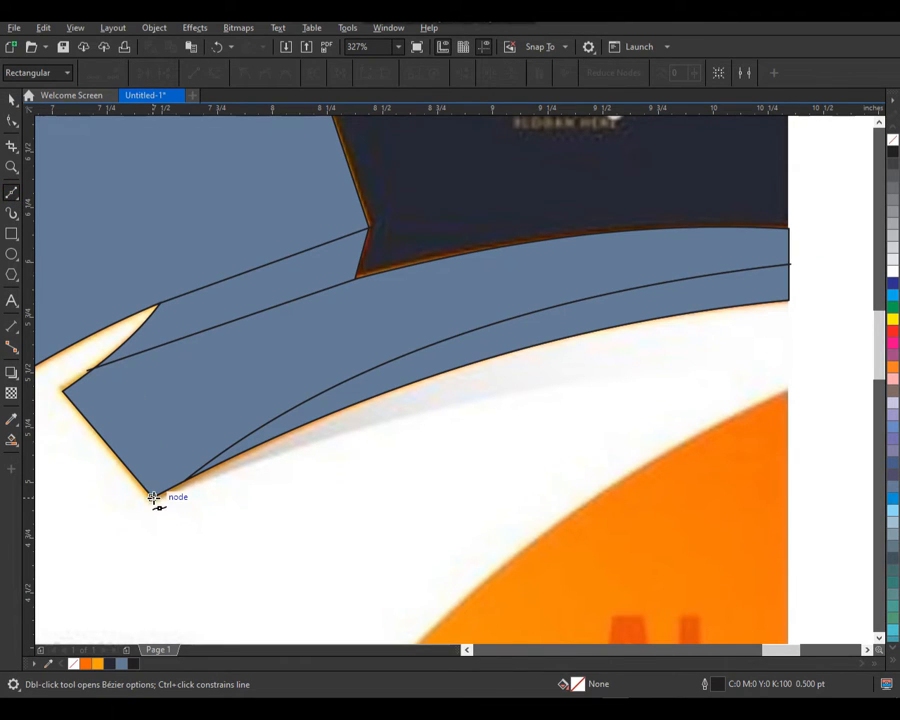
left_click_drag(796, 336, 790, 278)
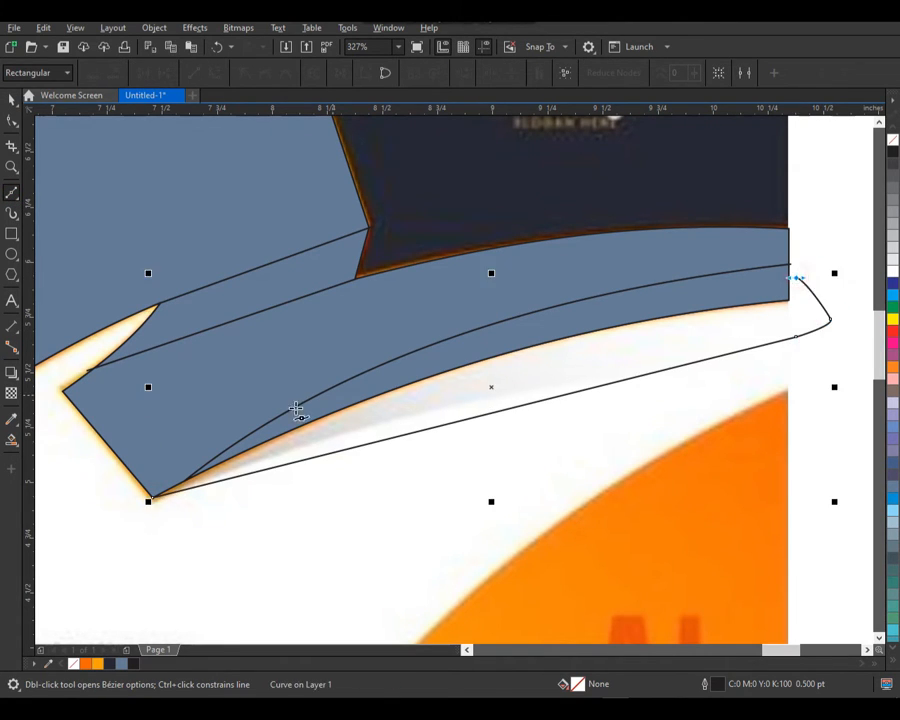
left_click(152, 496)
Convert the shadow outline's edges to curves and bend its long upper and lower edges to follow the grey shadow.
key("space")
key("F10")
left_click_drag(115, 254, 866, 560)
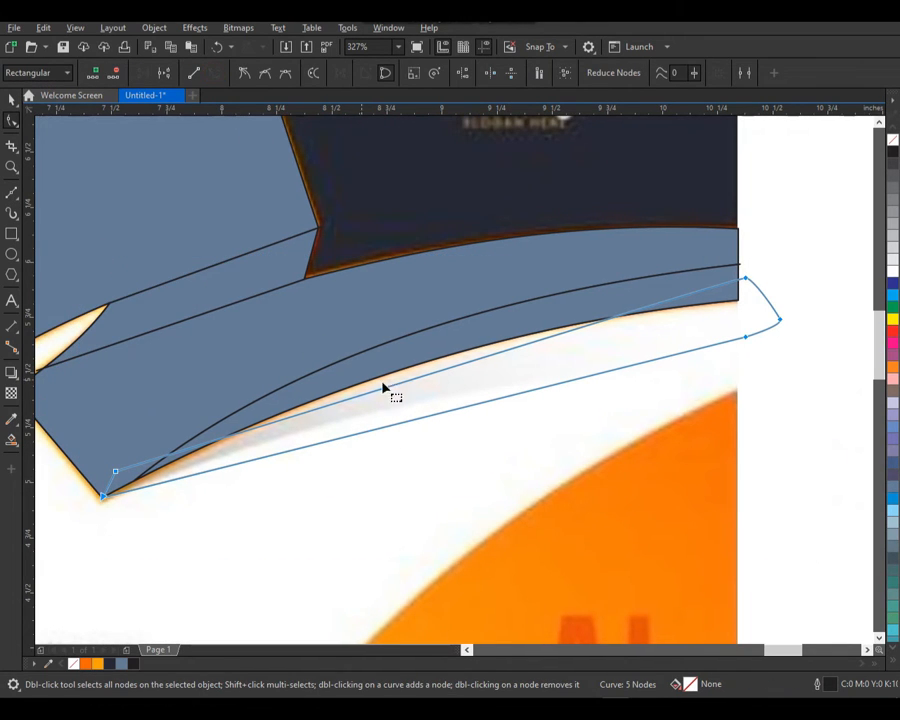
left_click_drag(432, 372, 420, 345)
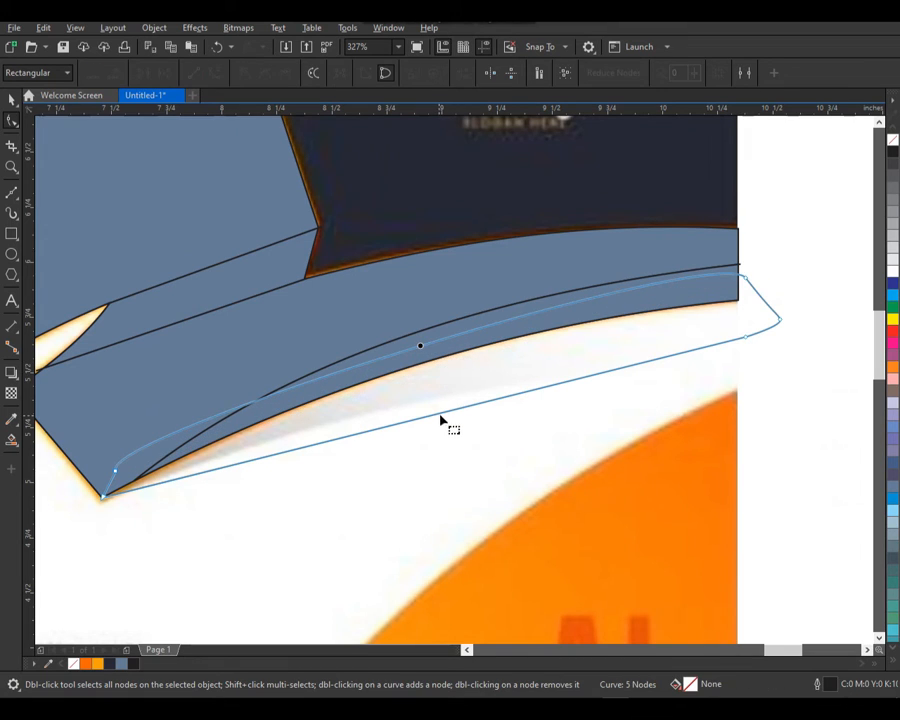
left_click_drag(443, 416, 434, 402)
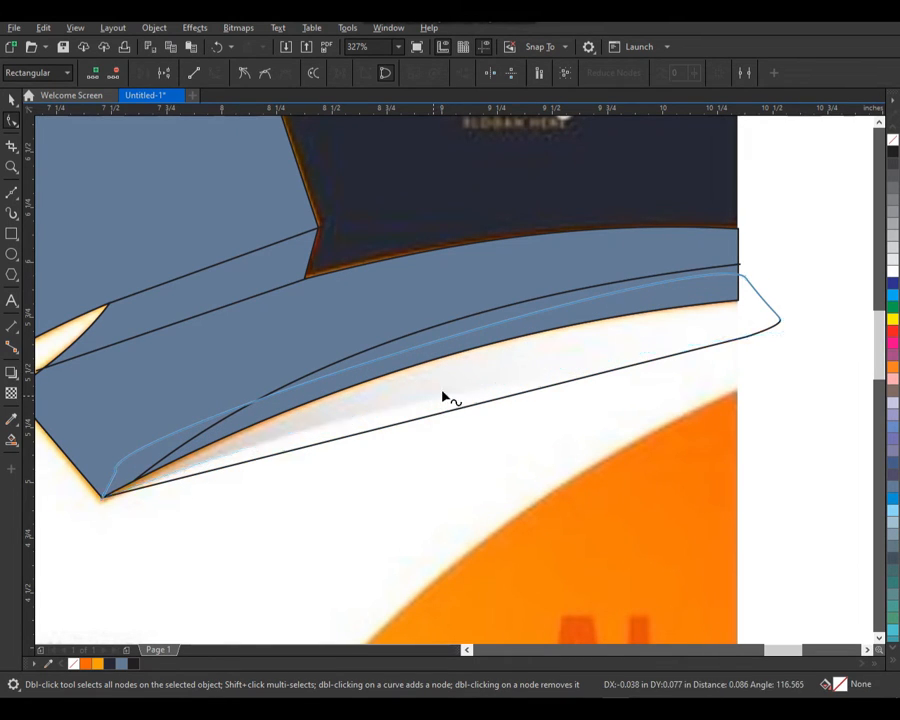
Intersect the shadow outline with the reference flyer and delete the original oversized outline.
key("space")
left_click(761, 324, "shift")
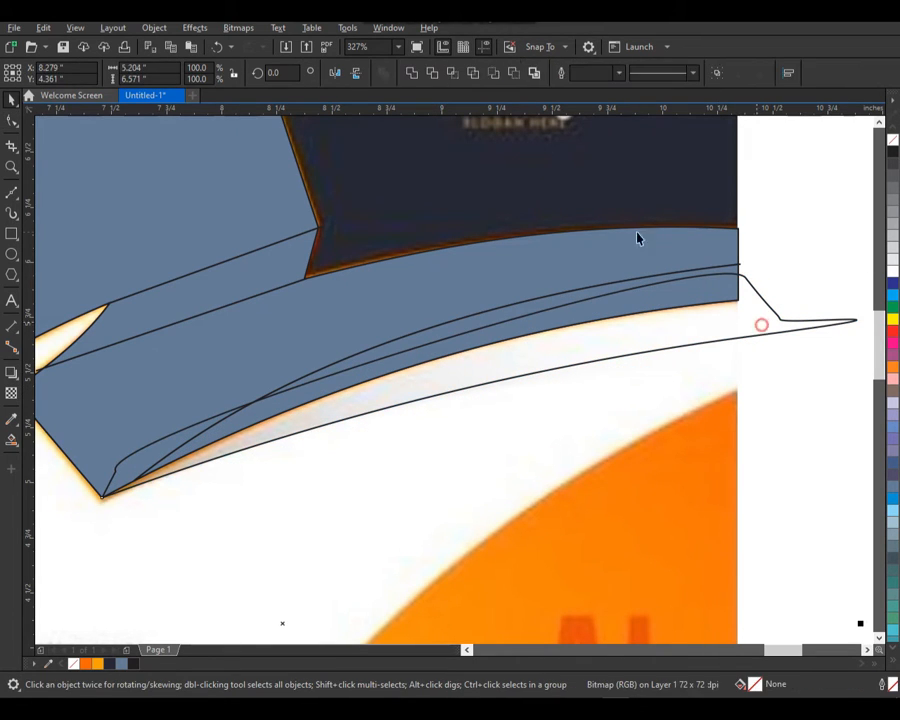
left_click(454, 74)
left_click(779, 318)
key("Delete")
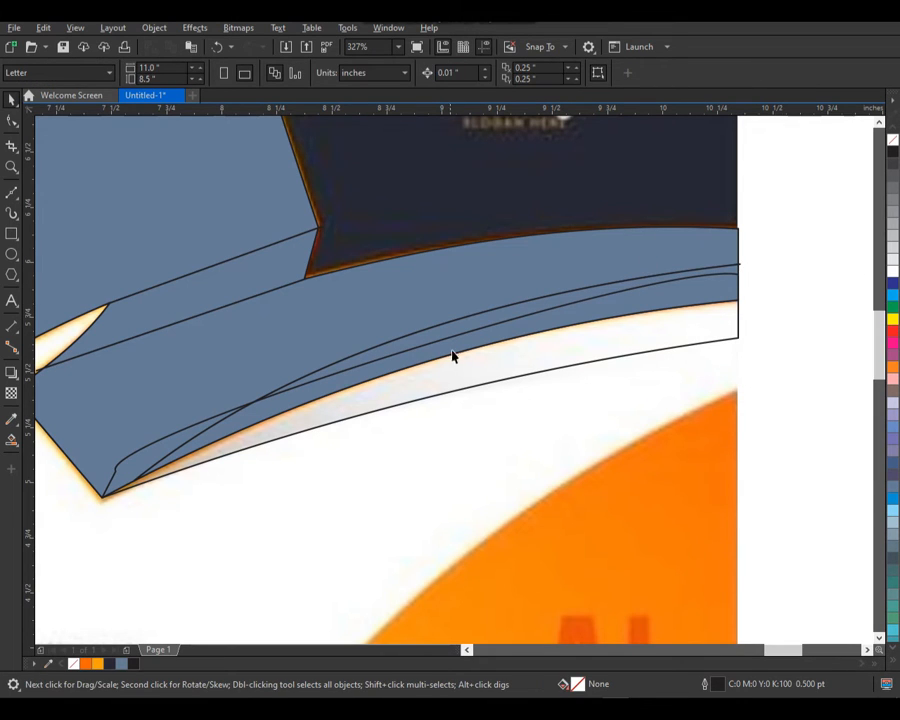
Trim the shadow shape with the ribbon group so only the part below the ribbon remains.
left_click(485, 284)
left_click(368, 402, "shift")
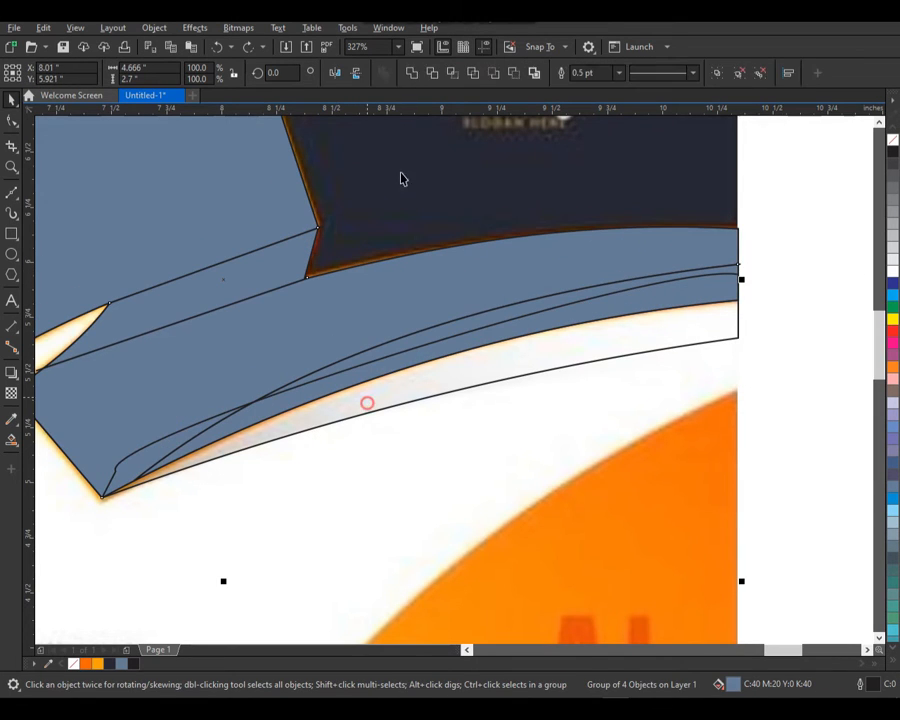
left_click(435, 75)
left_click(796, 257)
Smart Fill the trimmed shadow beneath the ribbon with the same blue-grey color.
scroll(703, 313, "down", 4)
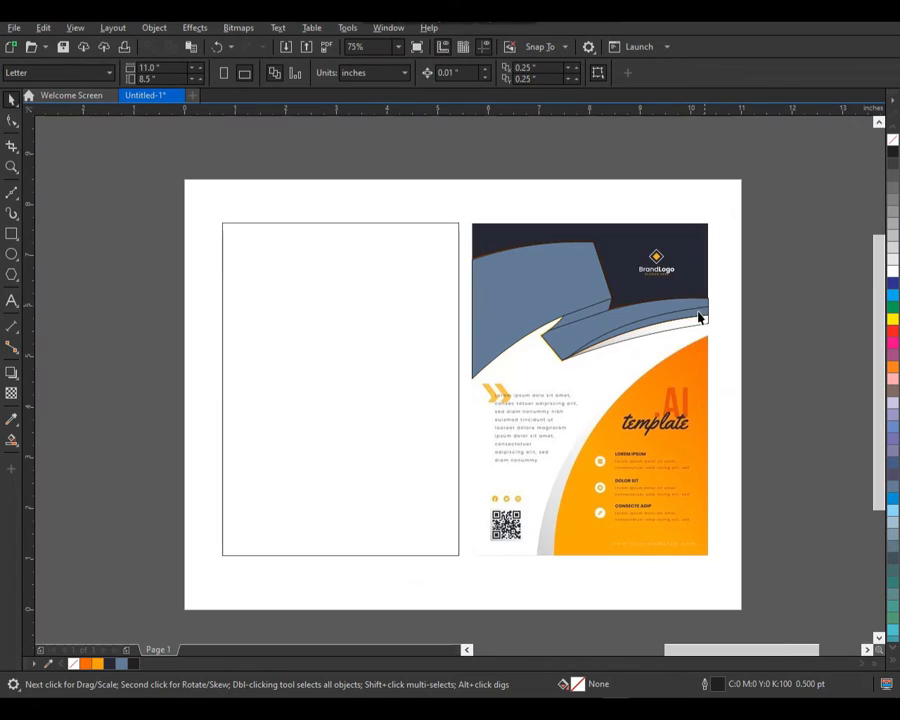
left_click(700, 321)
key("F2")
left_click_drag(747, 209, 435, 415)
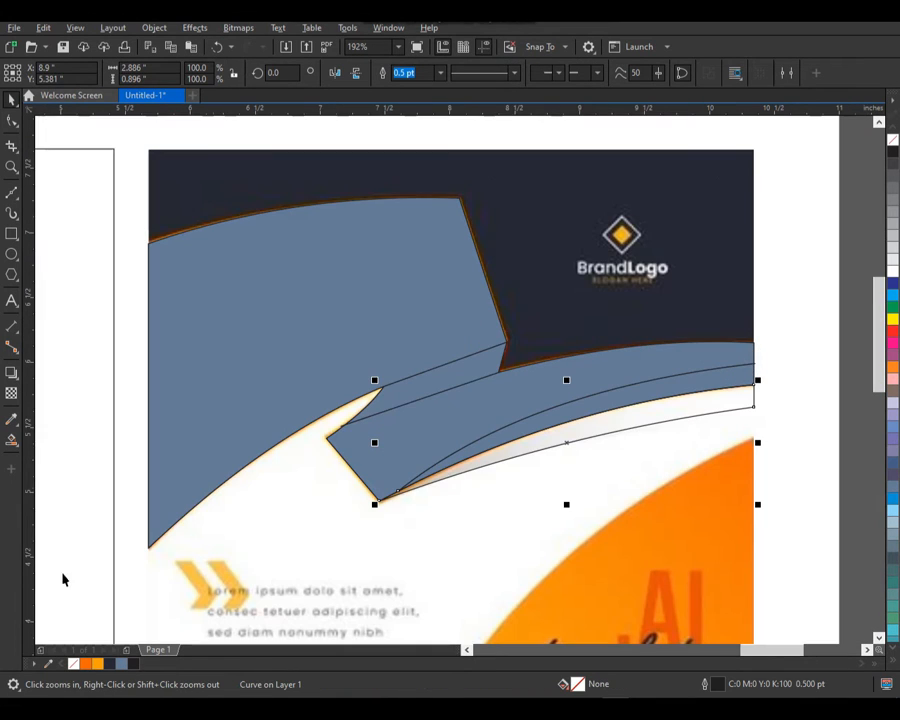
left_click(611, 423)
key("space")
scroll(785, 204, "down", 2)
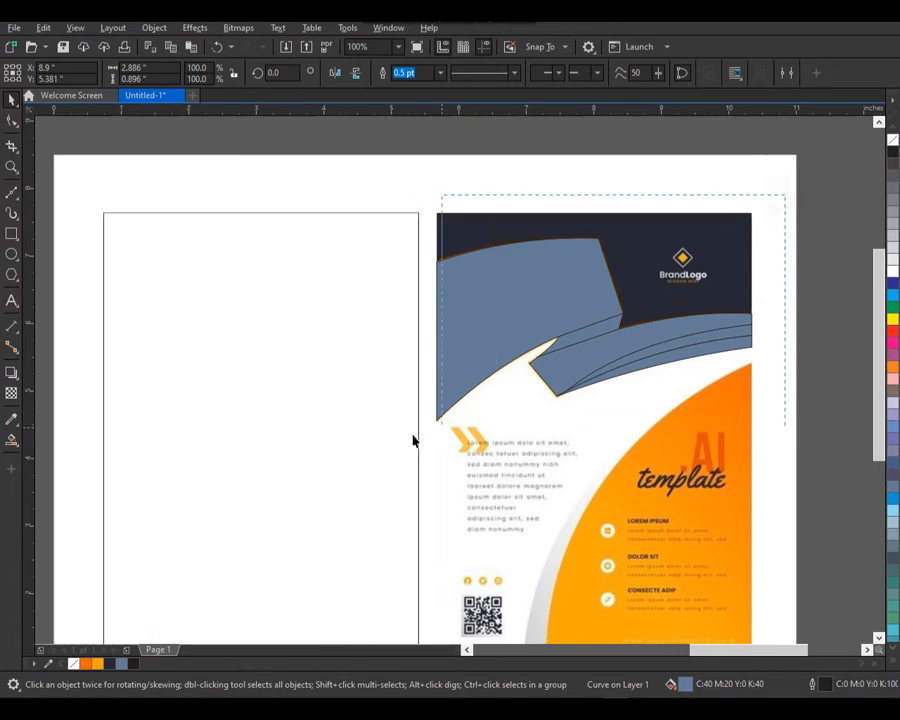
Group all the traced ribbon and shadow shapes and center them horizontally in the blank page frame.
left_click_drag(413, 436, 395, 421)
key("ctrl+g")
left_click(370, 402, "shift")
key("c")
left_click(463, 166)
Draw a rectangle about 2.5 by 2.7 inches from the reference flyer's lower-right corner over the orange area.
scroll(464, 309, "down", 1)
key("F2")
left_click_drag(268, 224, 718, 541)
left_click_drag(772, 272, 424, 588)
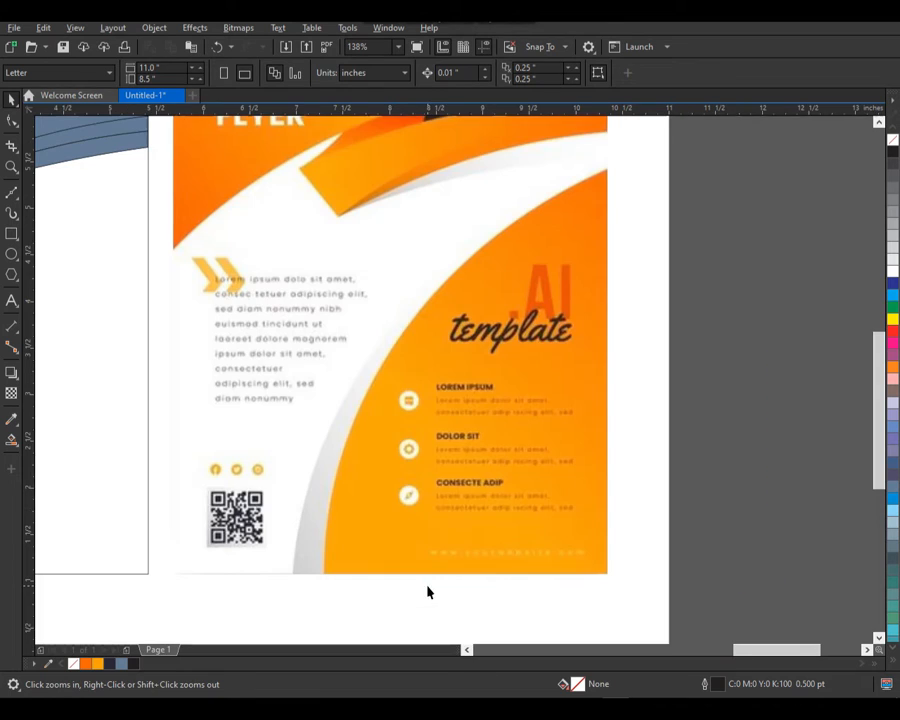
left_click(12, 195)
left_click(12, 235)
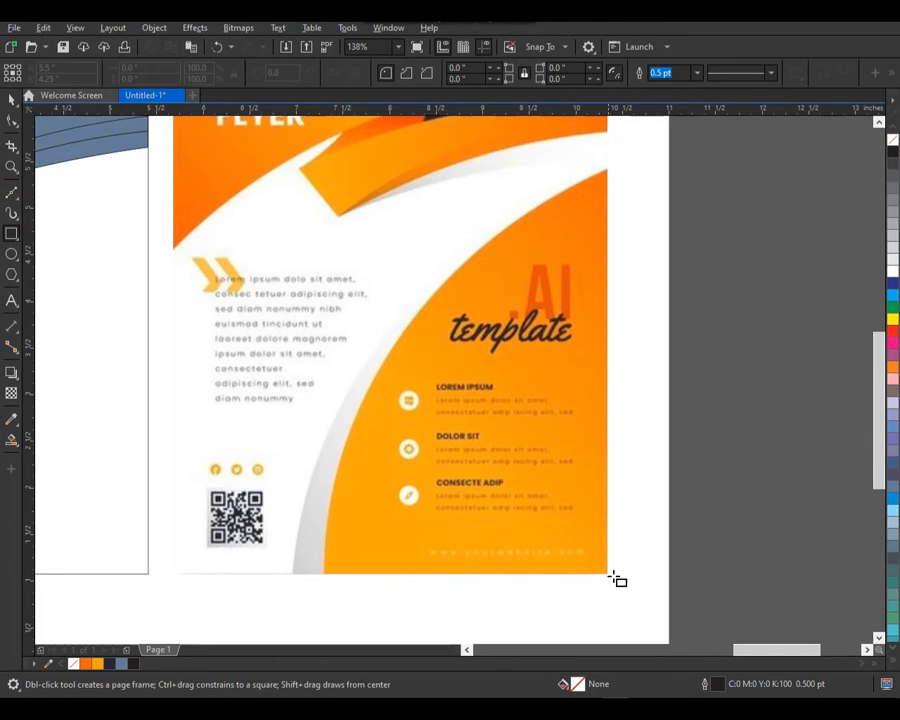
left_click_drag(607, 573, 376, 324)
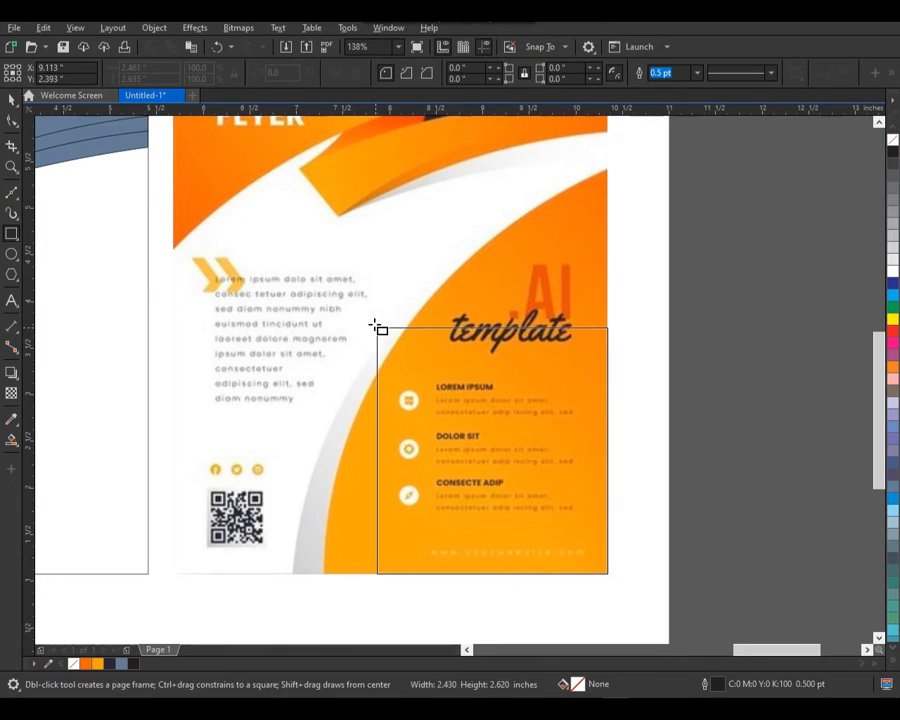
Try to left-align the rectangle with the reference flyer, then undo the alignment.
key("space")
left_click(531, 281, "shift")
key("l")
key("ctrl+z")
Stretch the rectangle to about 3.06 by 4.34 inches so it spans the orange corner area.
left_click(503, 323)
left_click_drag(491, 318, 491, 165)
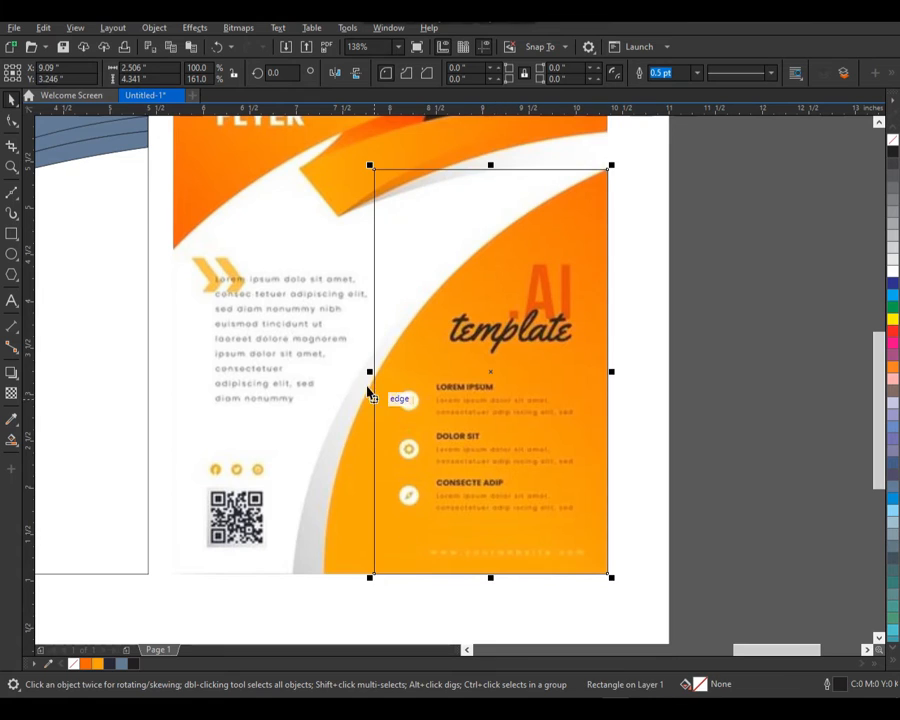
left_click_drag(369, 371, 318, 371)
Convert the rectangle to curves and delete its upper-left node to leave a triangle.
key("ctrl+q")
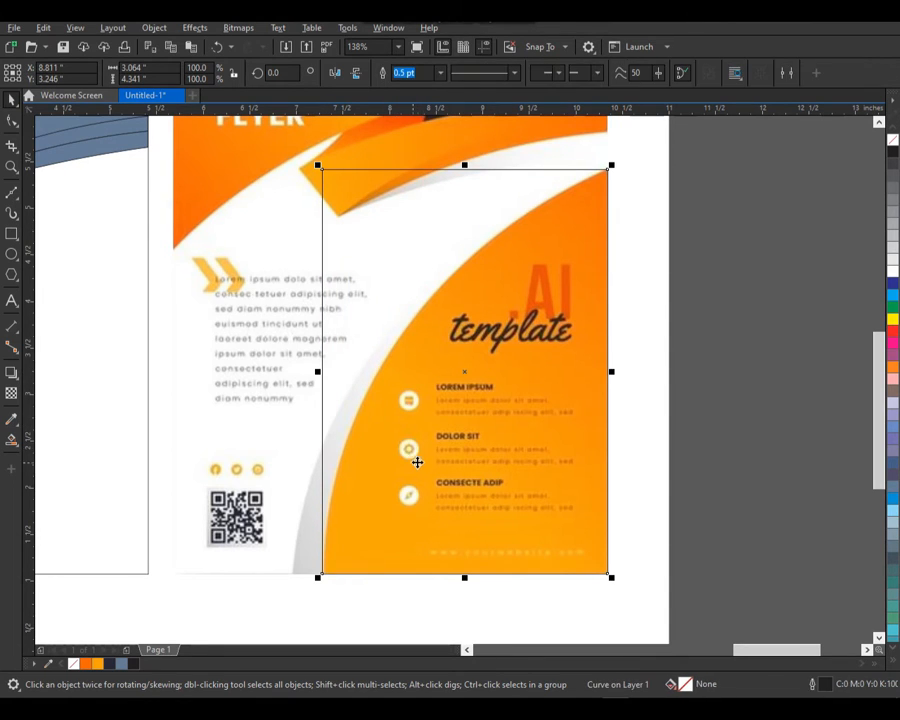
key("F10")
left_click_drag(313, 159, 361, 191)
key("Delete")
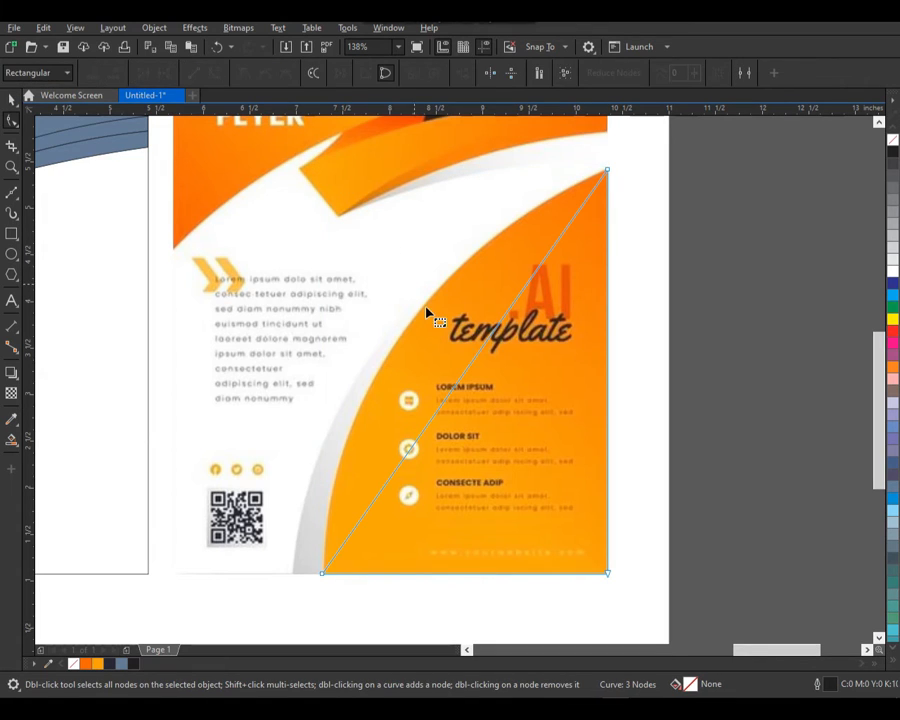
Convert the triangle's diagonal edge to a curve and bend it along the boundary of the orange corner.
left_click(483, 348)
left_click(217, 72)
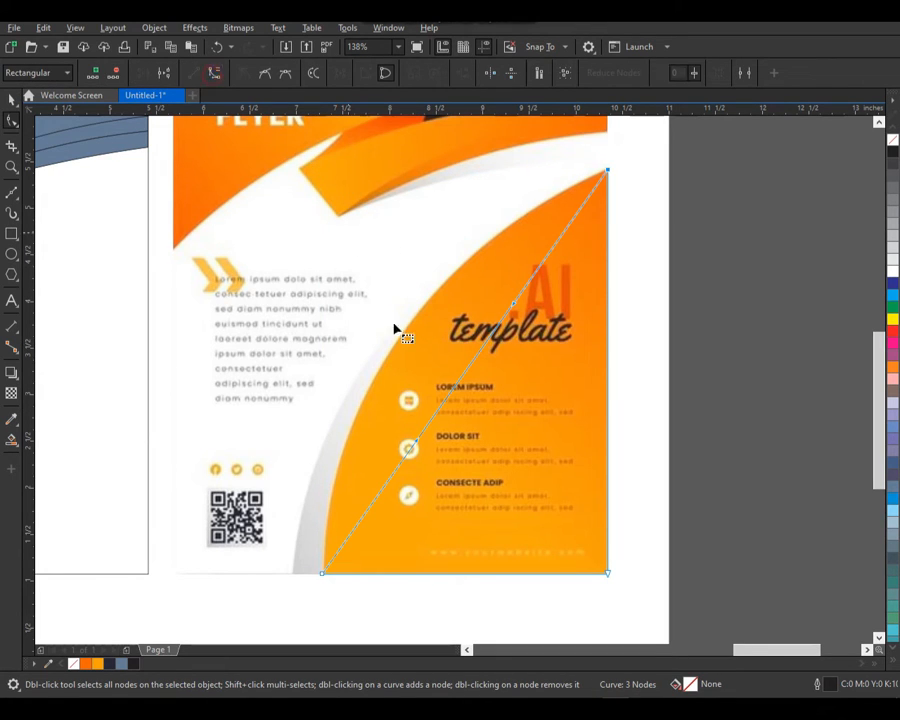
left_click_drag(467, 370, 399, 343)
key("space")
Duplicate the corner shape about 0.31 inch to the left over the grey band and lower the copy's top node.
left_click_drag(500, 395, 476, 402)
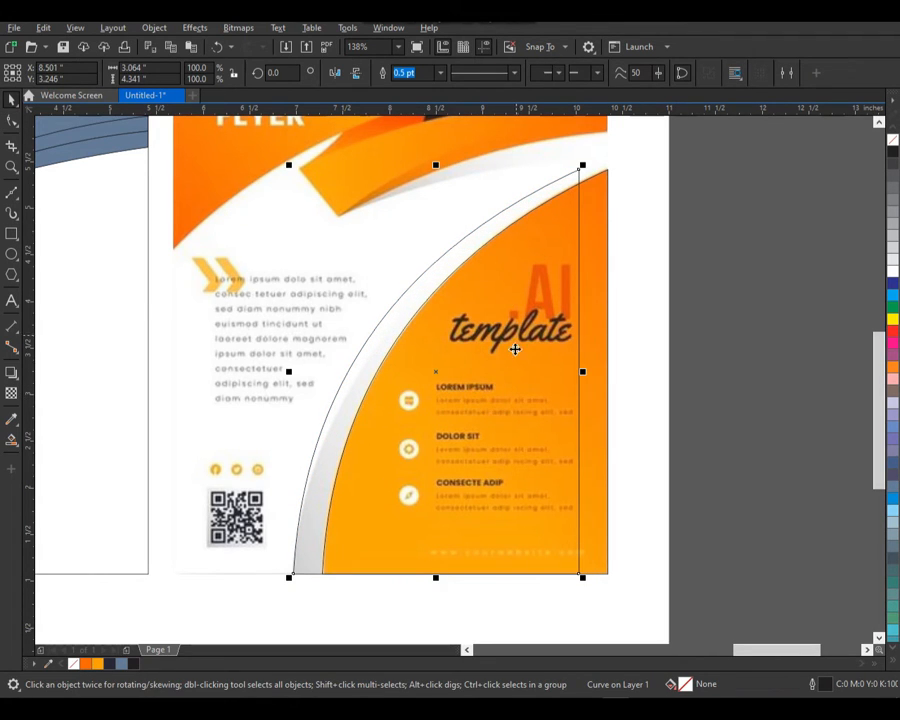
key("space")
left_click_drag(579, 170, 579, 184)
key("space")
Trim the offset copy with the orange corner shape to form the grey crescent band.
left_click(593, 243)
left_click(560, 245, "shift")
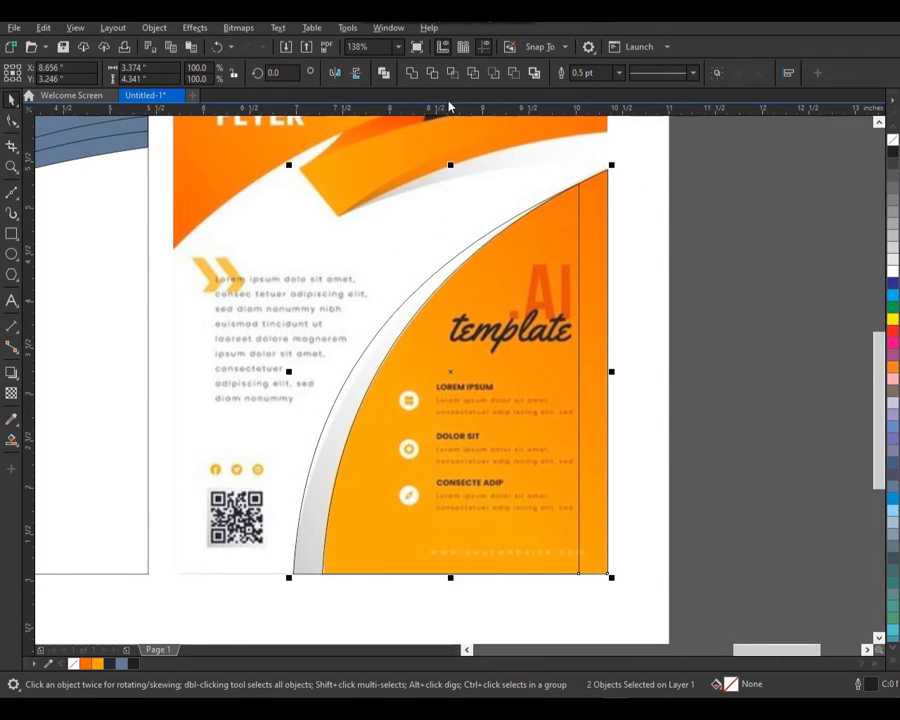
left_click(432, 74)
left_click(356, 396)
left_click_drag(466, 400, 482, 408)
key("ctrl+z")
Group the crescent and corner shapes and align the group to the right edge of the blank page frame.
left_click(359, 376, "shift")
key("ctrl+g")
scroll(488, 350, "down", 2)
scroll(373, 489, "up", 1)
left_click(386, 473, "shift")
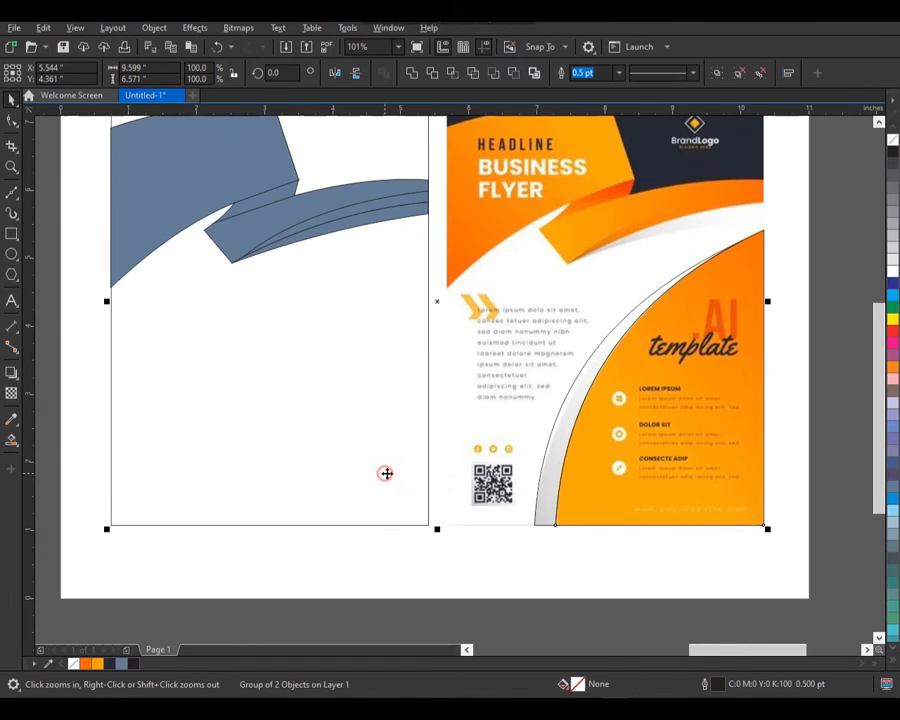
key("l")
key("r")
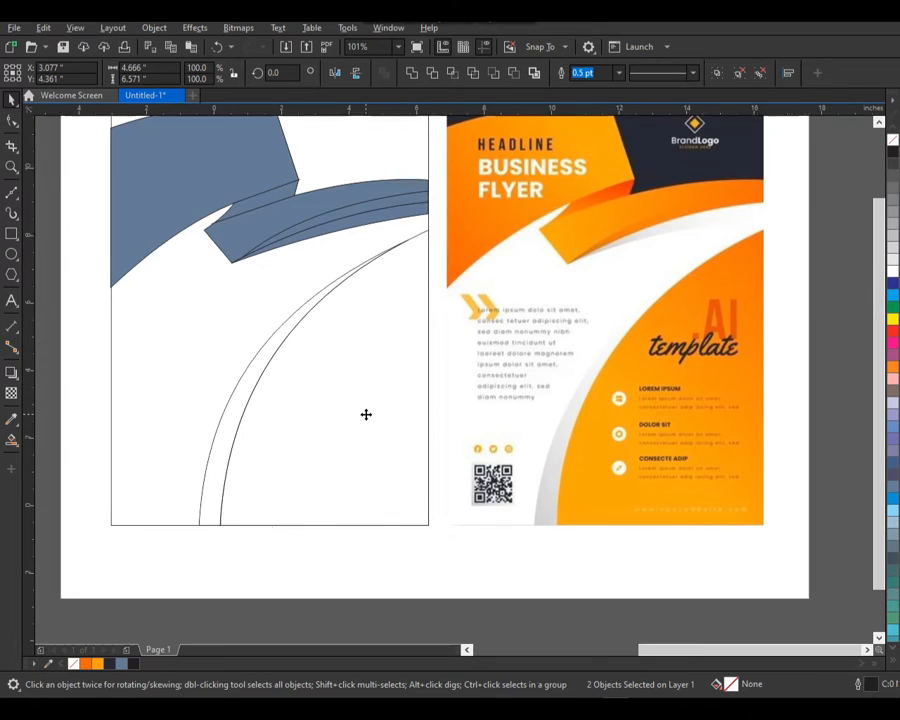
Ungroup the traced ribbon shapes in the page frame.
key("z")
right_click(366, 414)
left_click_drag(211, 193, 624, 514)
key("space")
key("Escape")
left_click(221, 263)
key("ctrl+u")
left_click(327, 163)
key("F2")
left_click_drag(137, 175, 571, 604)
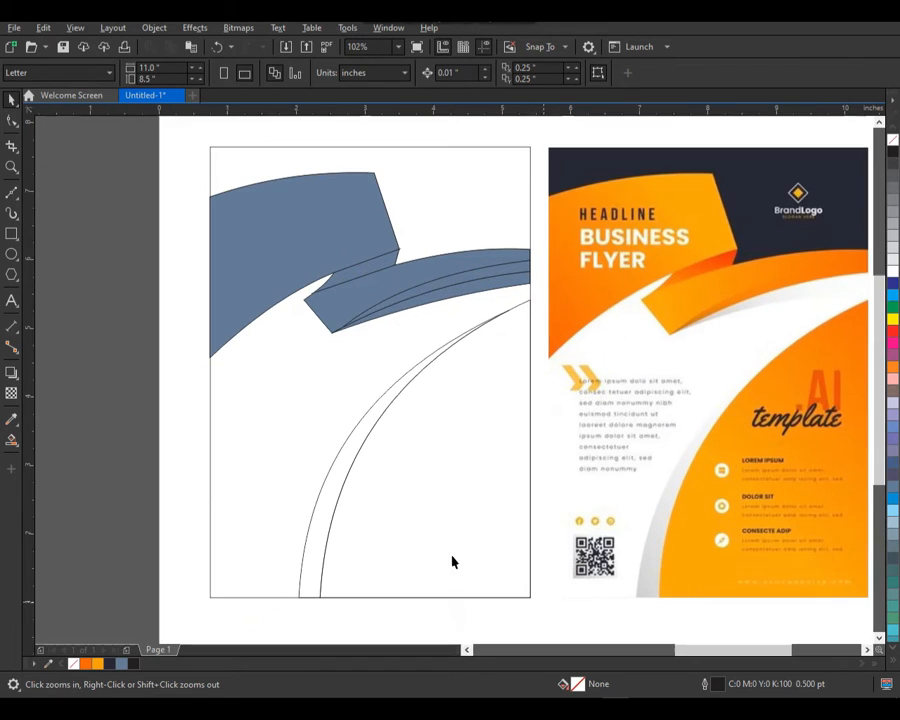
Duplicate the blank page frame and shorten the copy to a band about 1.79 inches high along the frame's top edge.
left_click(444, 587)
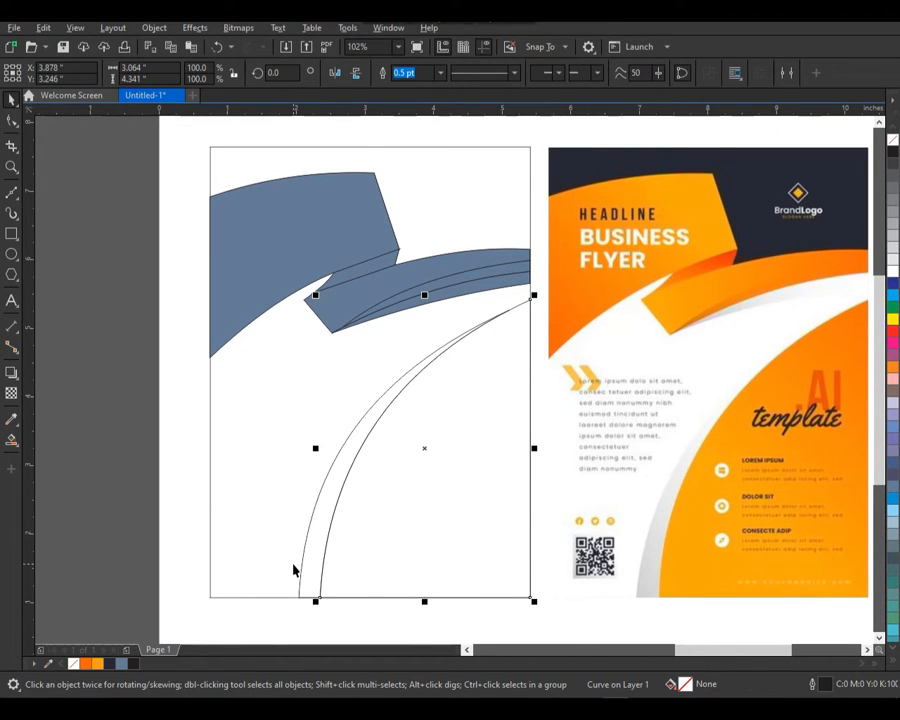
left_click(294, 566)
left_click_drag(372, 599, 380, 270)
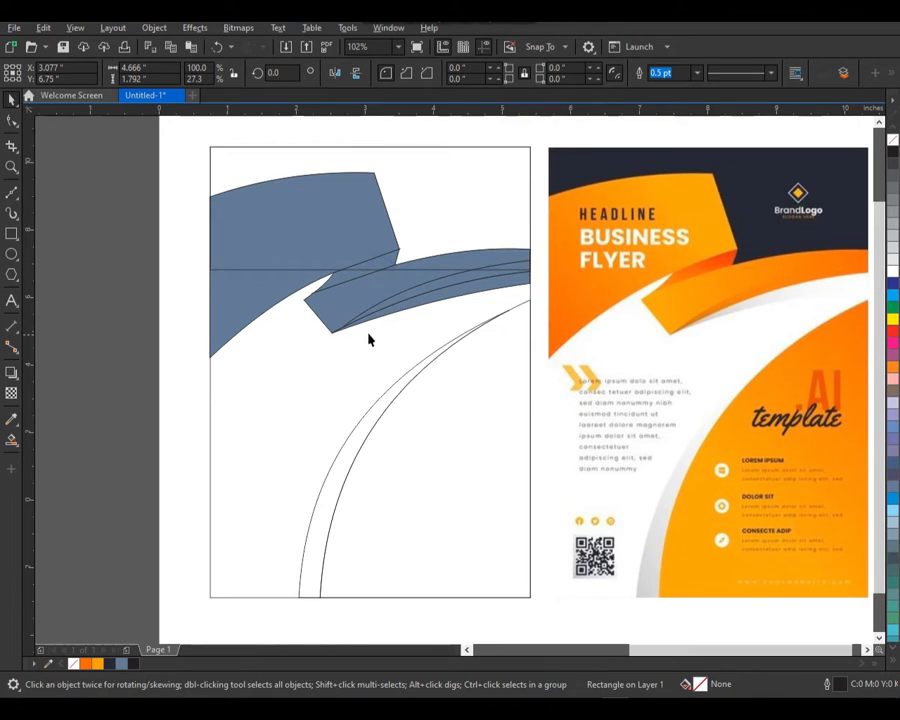
key("z")
right_click(374, 338)
left_click_drag(589, 452, 668, 487)
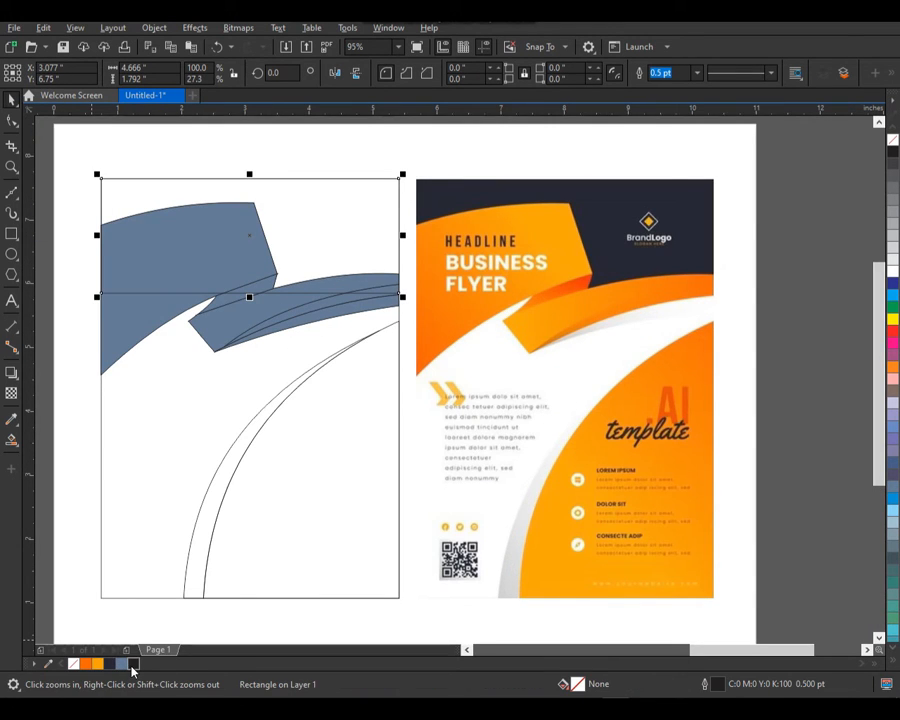
Fill the upper band with black, without an outline, and send it behind the ribbon shapes.
left_click(132, 665)
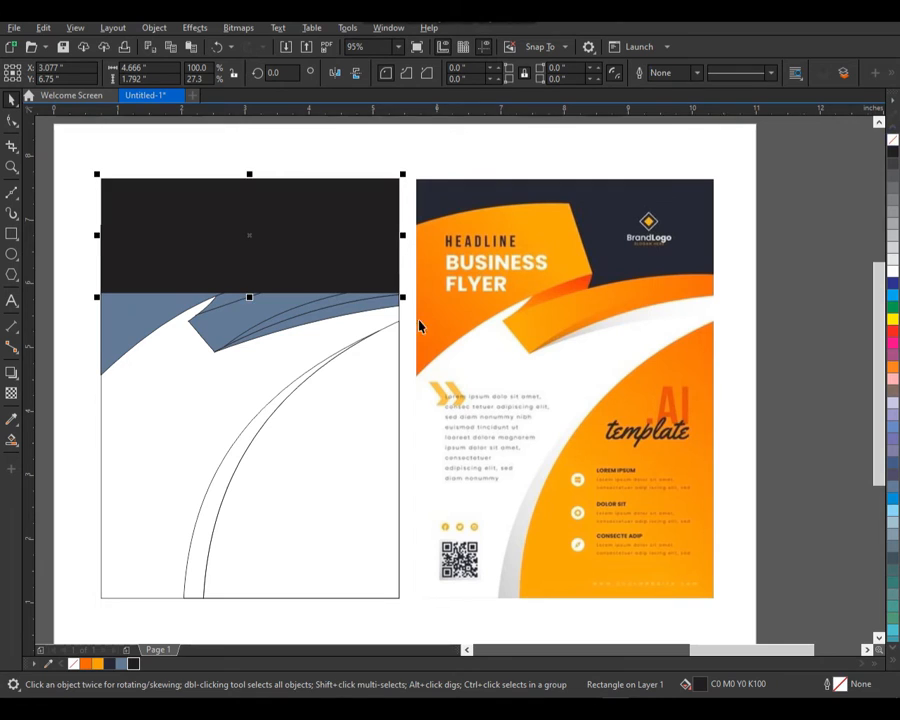
key("shift+Page_Down")
left_click(334, 164)
left_click_drag(243, 279, 223, 279)
key("ctrl+z")
key("ctrl+u")
left_click(256, 148)
Fill the large ribbon shape with a linear gradient from orange #FF6500 at its lower left to amber at its upper right.
left_click(200, 277)
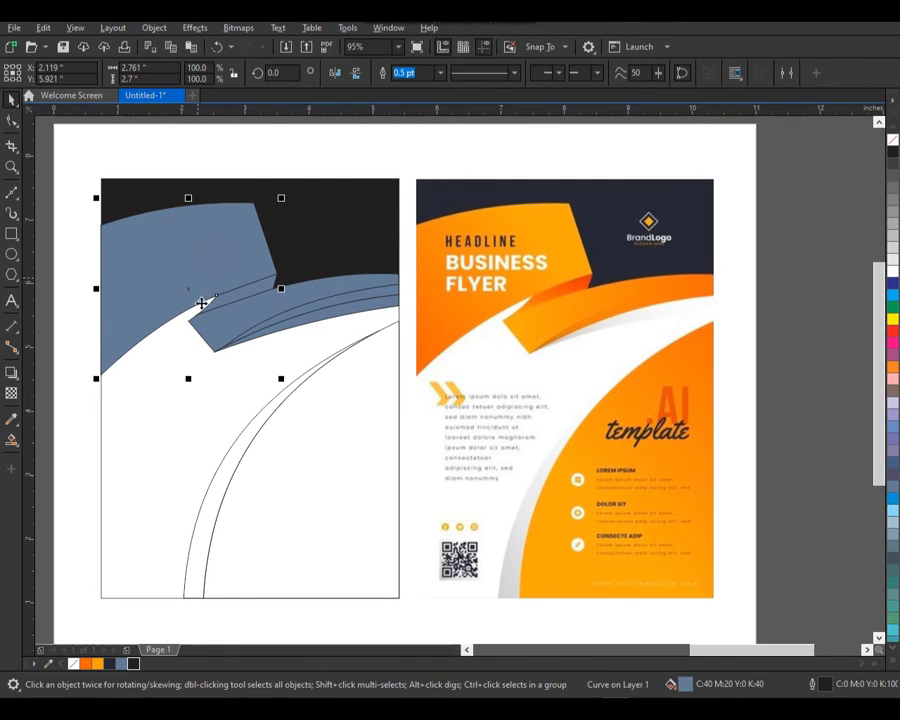
left_click(87, 664)
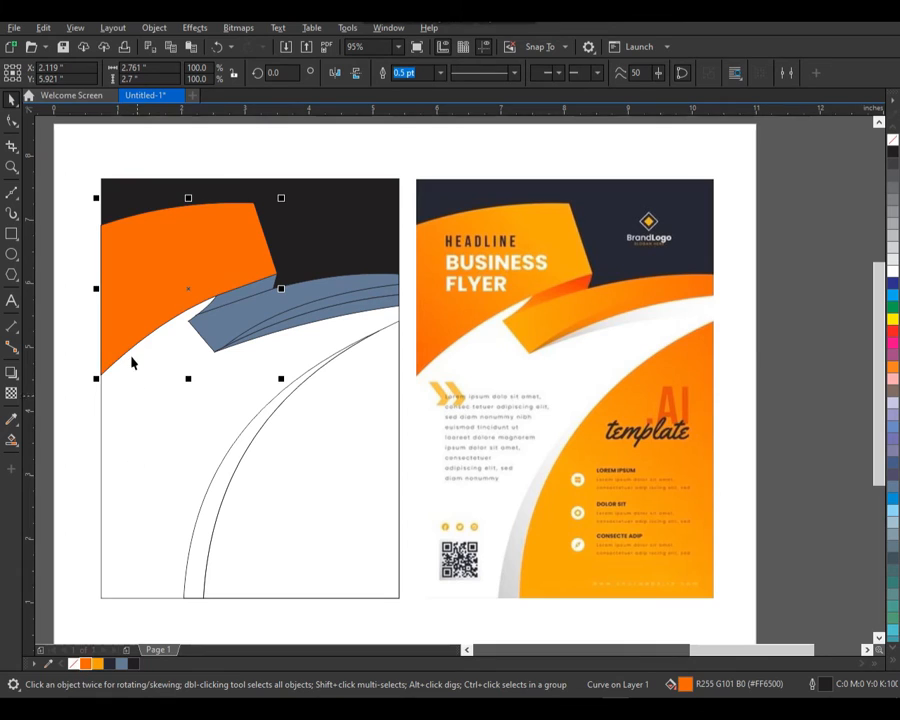
left_click(20, 452)
left_click(60, 436)
left_click_drag(135, 293, 224, 243)
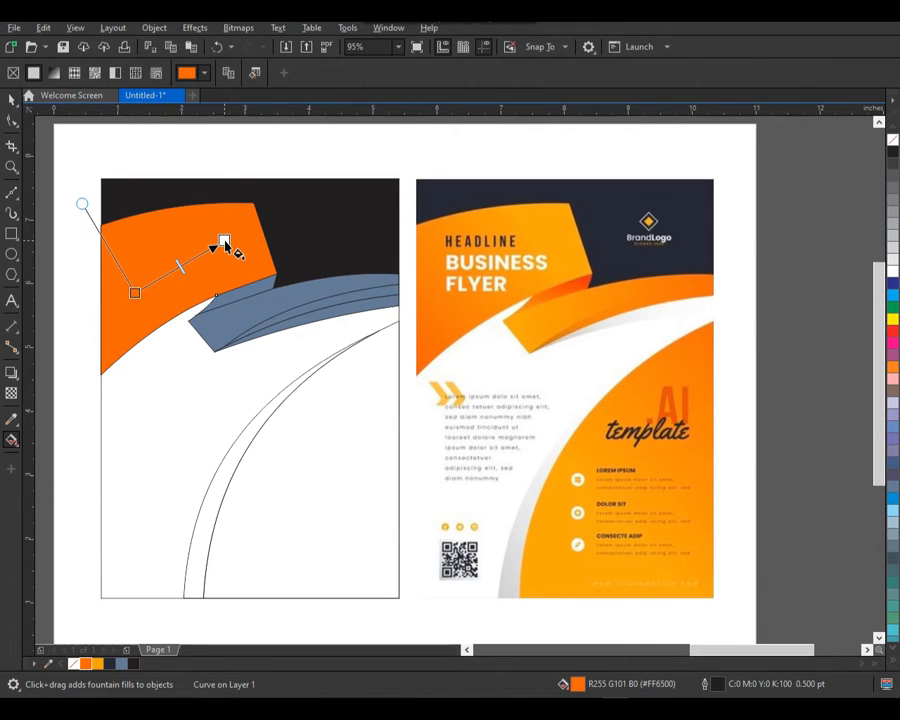
left_click_drag(207, 356, 226, 241)
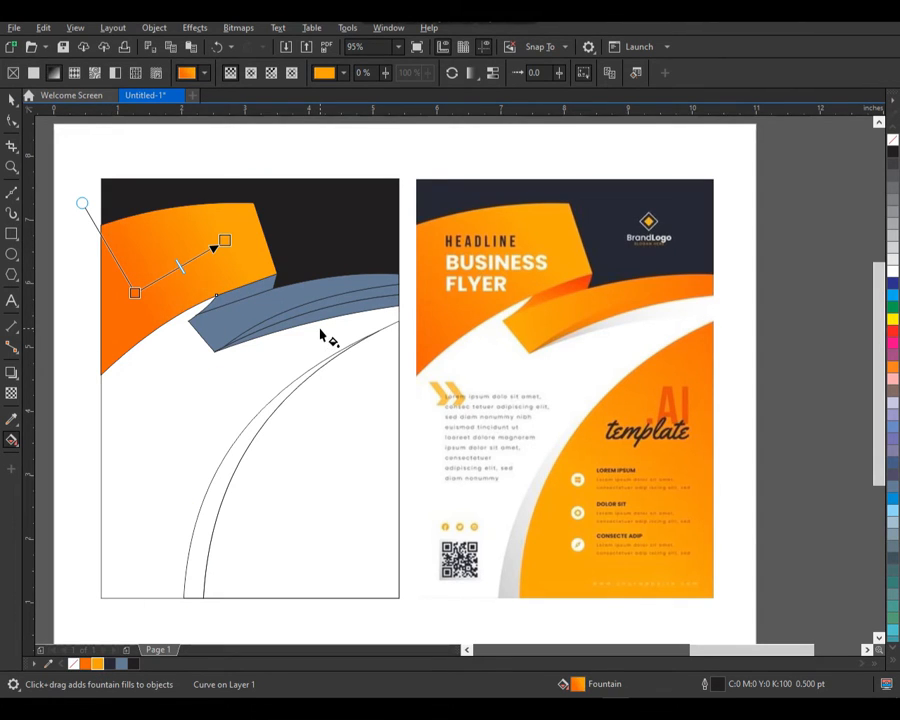
left_click(12, 100)
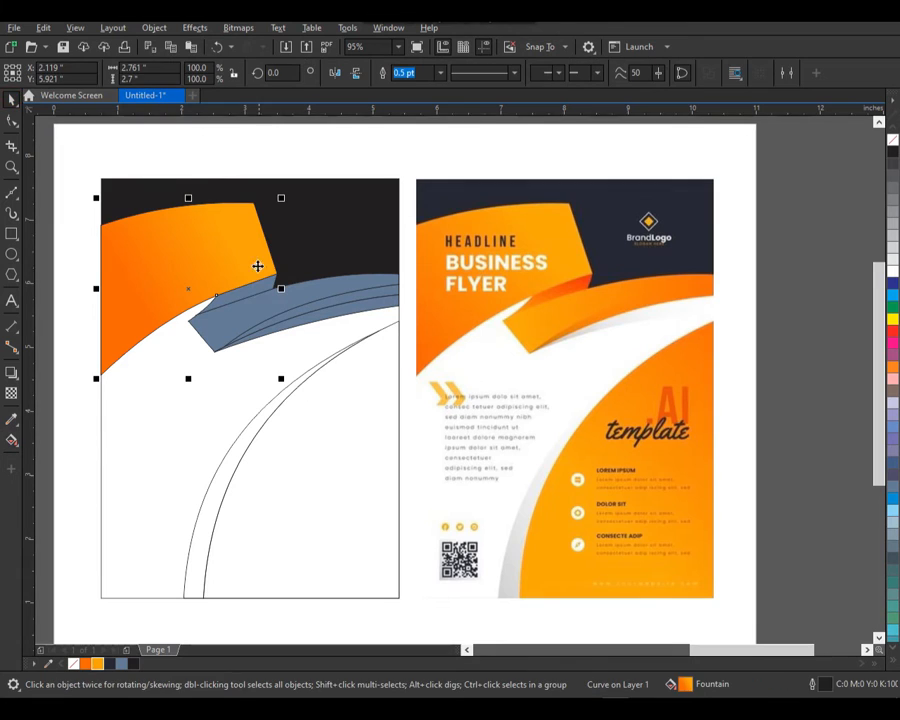
Repeat the orange-to-amber gradient fill on the remaining ribbon pieces, including the fold and the narrow lower strips.
key("z")
left_click_drag(455, 407, 508, 447)
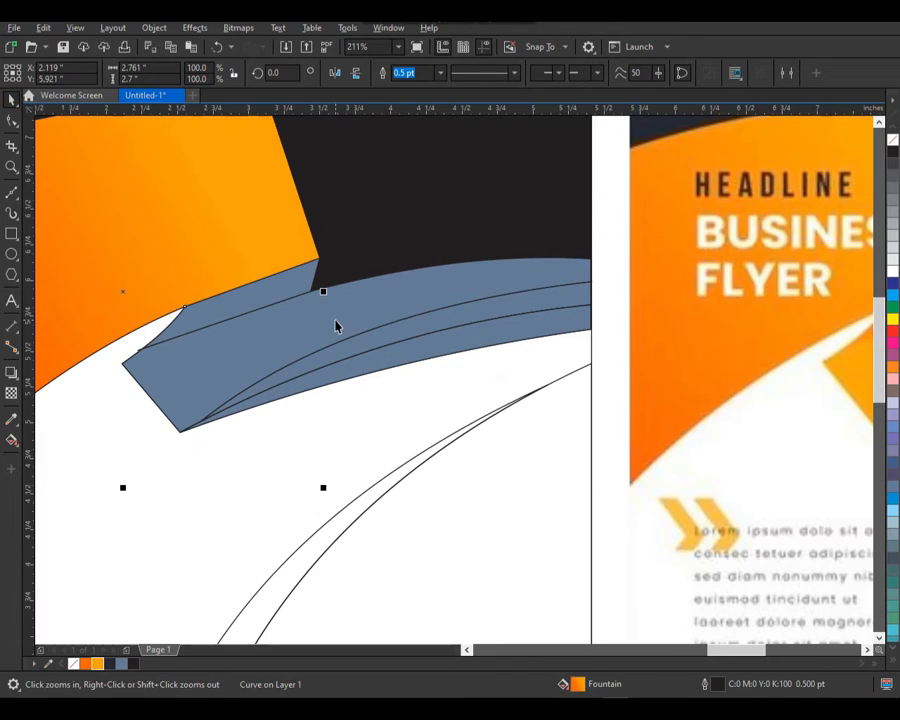
left_click(336, 323)
key("ctrl+r")
left_click(418, 328)
key("ctrl+r")
left_click(433, 351)
key("ctrl+r")
left_click(295, 286)
key("ctrl+r")
Repeat the orange-to-amber gradient fill on the large curved corner shape.
scroll(331, 312, "down", 5)
key("F2")
left_click_drag(215, 240, 543, 476)
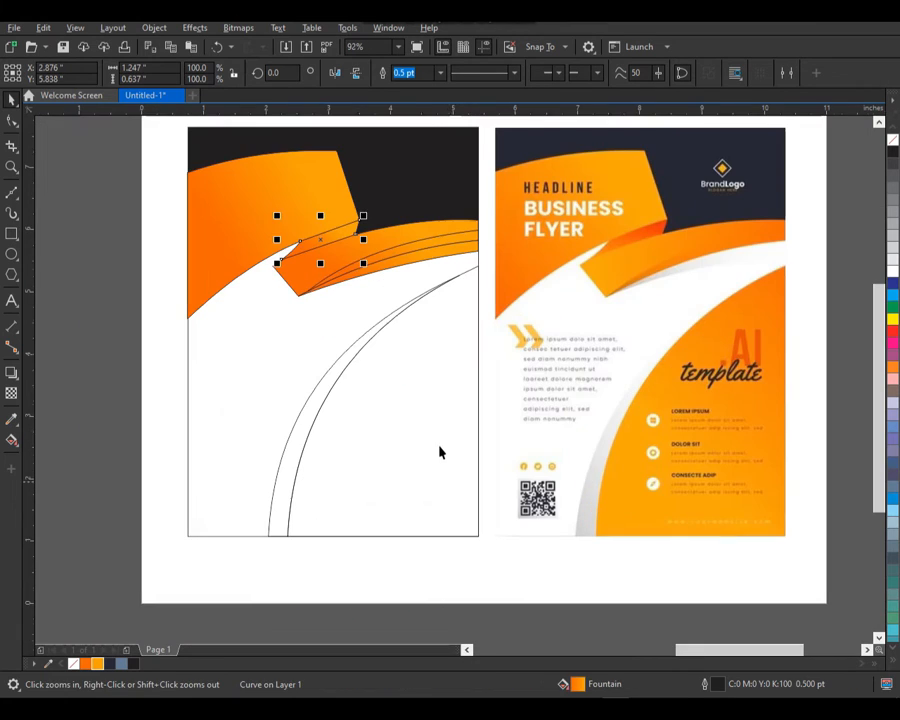
left_click(428, 441)
key("ctrl+r")
left_click(165, 336)
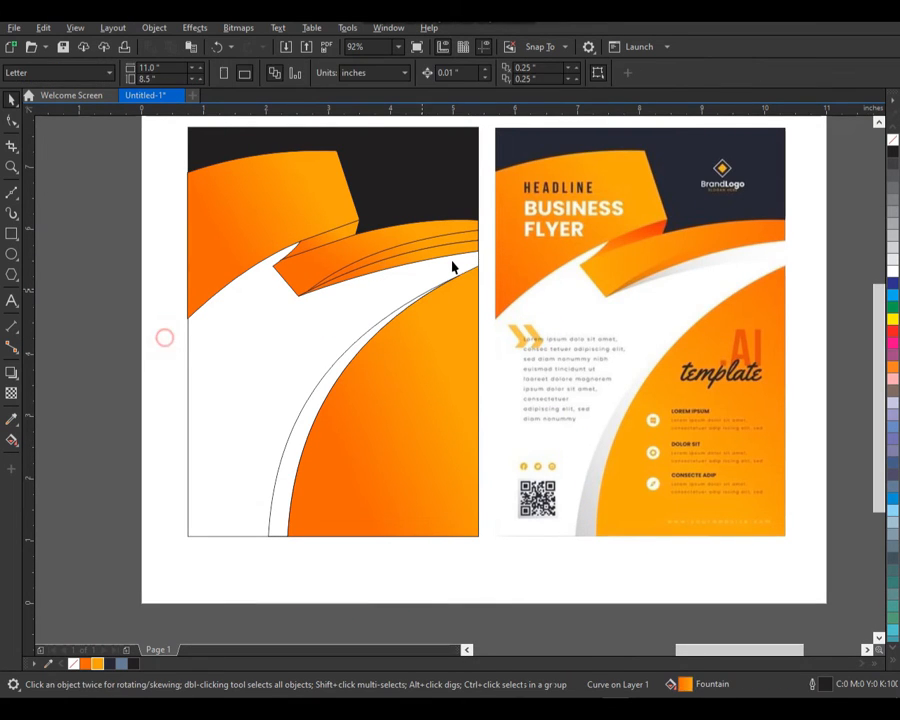
Fill the shadow shape under the ribbon with 50% black and fade it out towards its right end with a linear transparency.
left_click(466, 255)
key("ctrl+r")
left_click(893, 211)
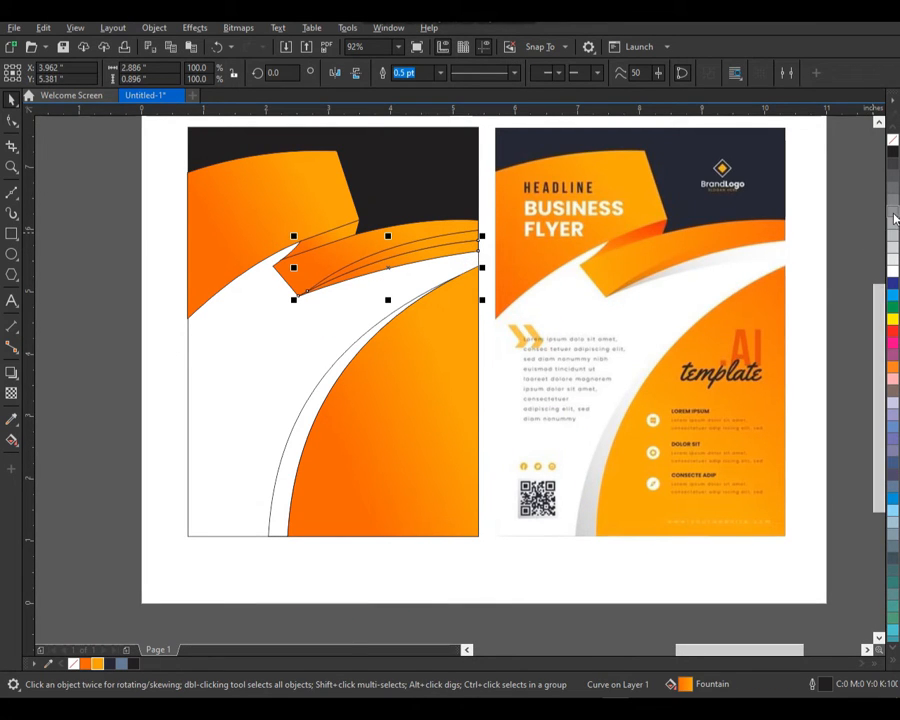
key("F2")
left_click_drag(293, 203, 510, 353)
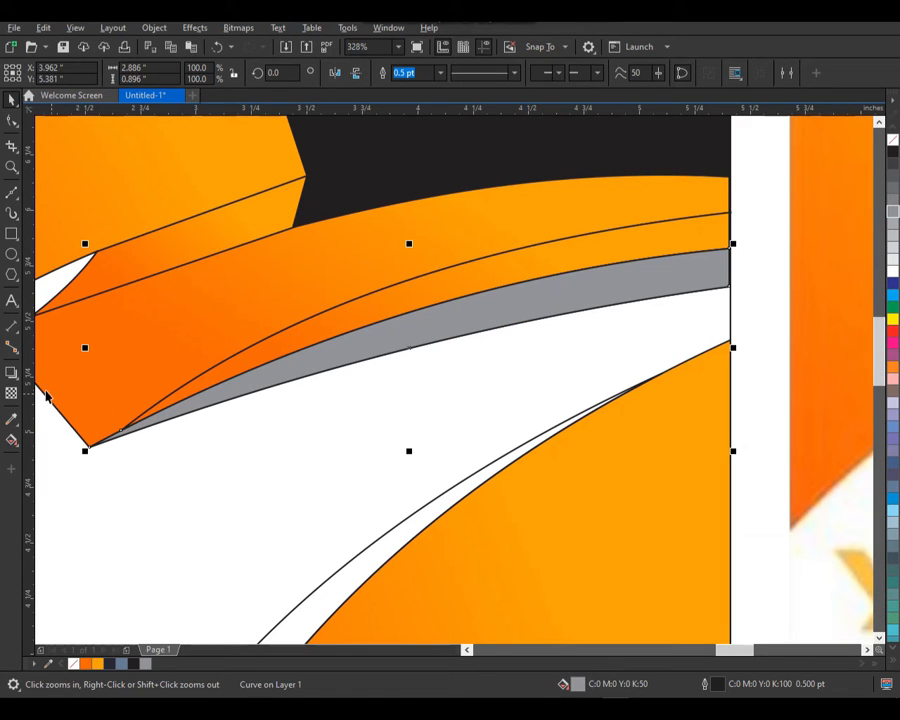
left_click(22, 396)
left_click_drag(224, 395, 588, 289)
key("space")
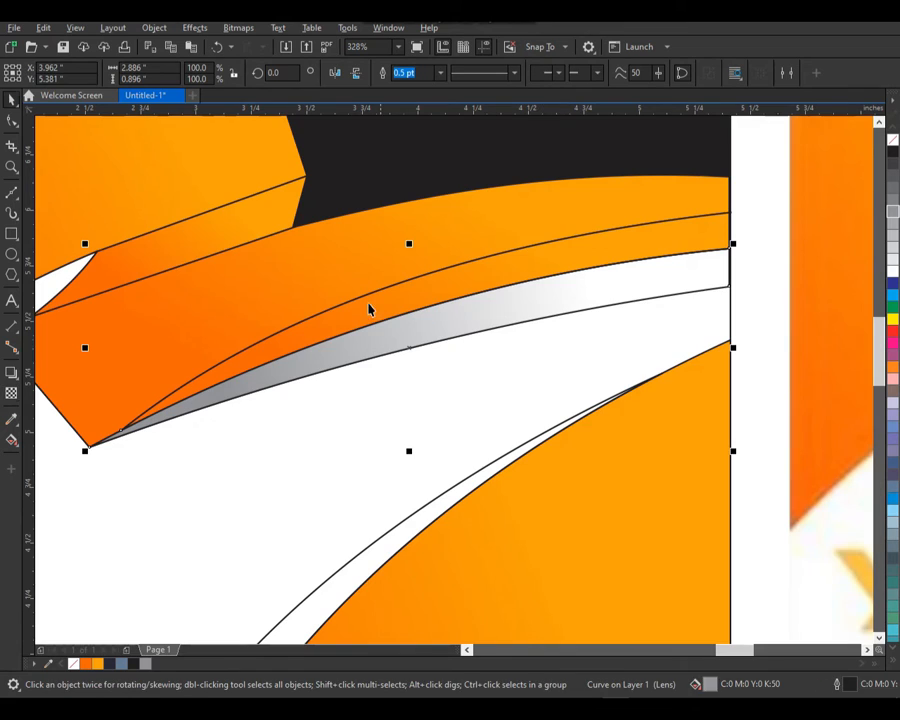
Fill the crescent beside the corner shape with 50% black and fade it out towards its upper end with a linear transparency.
scroll(316, 286, "down", 5)
key("F2")
left_click_drag(553, 570, 548, 562)
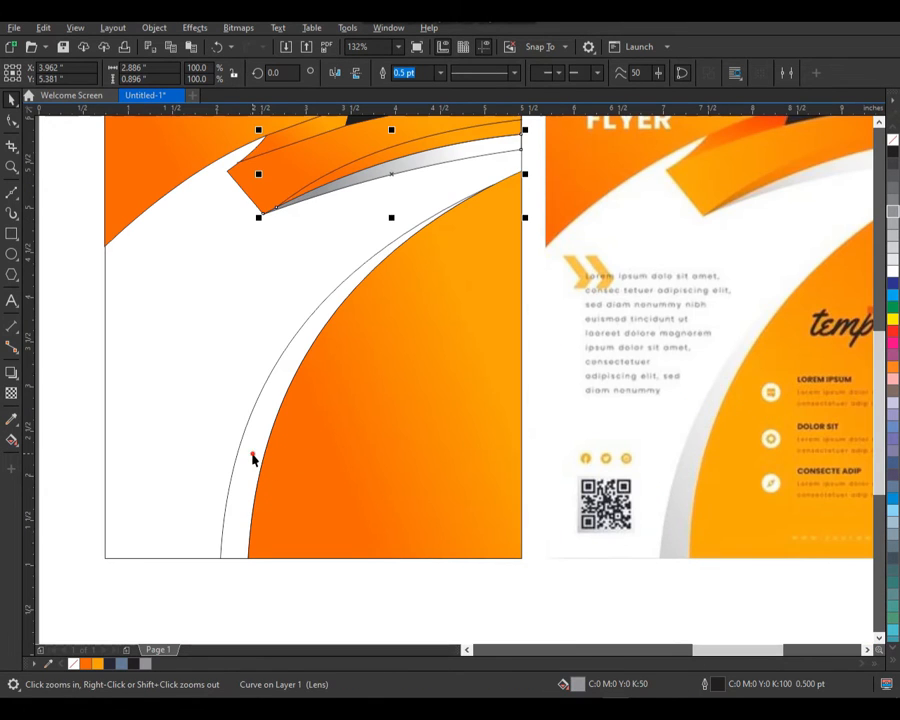
key("space")
left_click(253, 458)
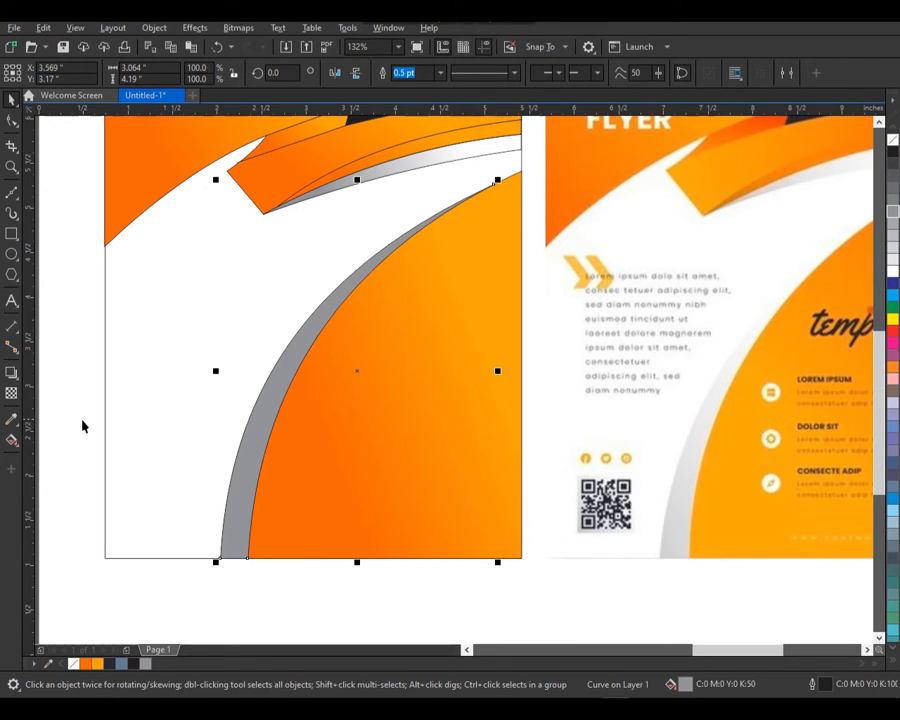
left_click(11, 395)
left_click_drag(238, 521, 371, 290)
key("space")
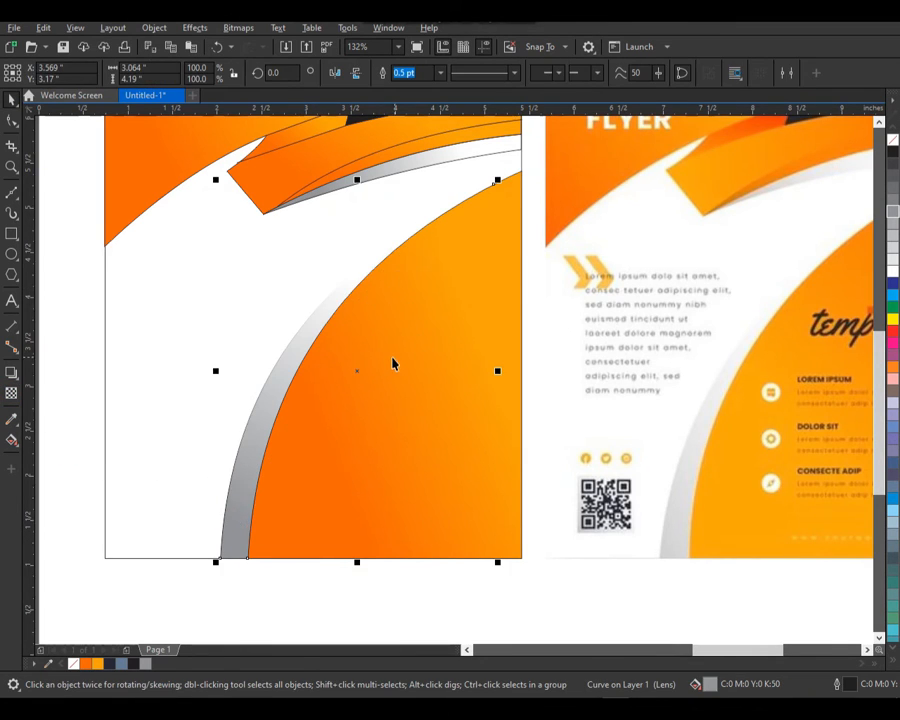
Remove the outlines from all shapes of the recreated flyer.
scroll(199, 257, "down", 4)
left_click(175, 233)
key("z")
left_click_drag(207, 157, 630, 485)
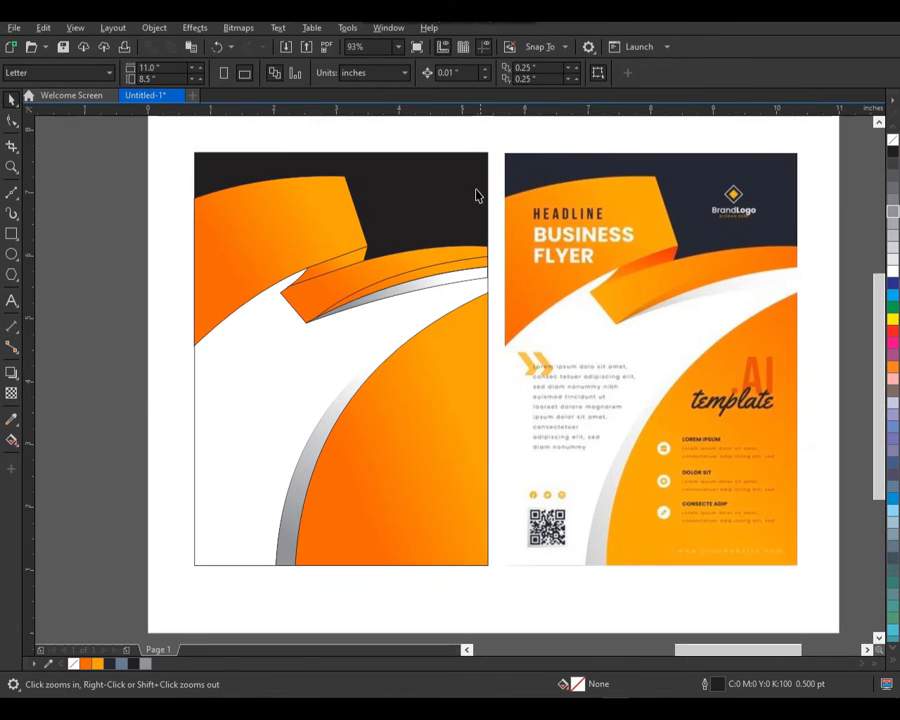
left_click_drag(170, 596, 172, 594)
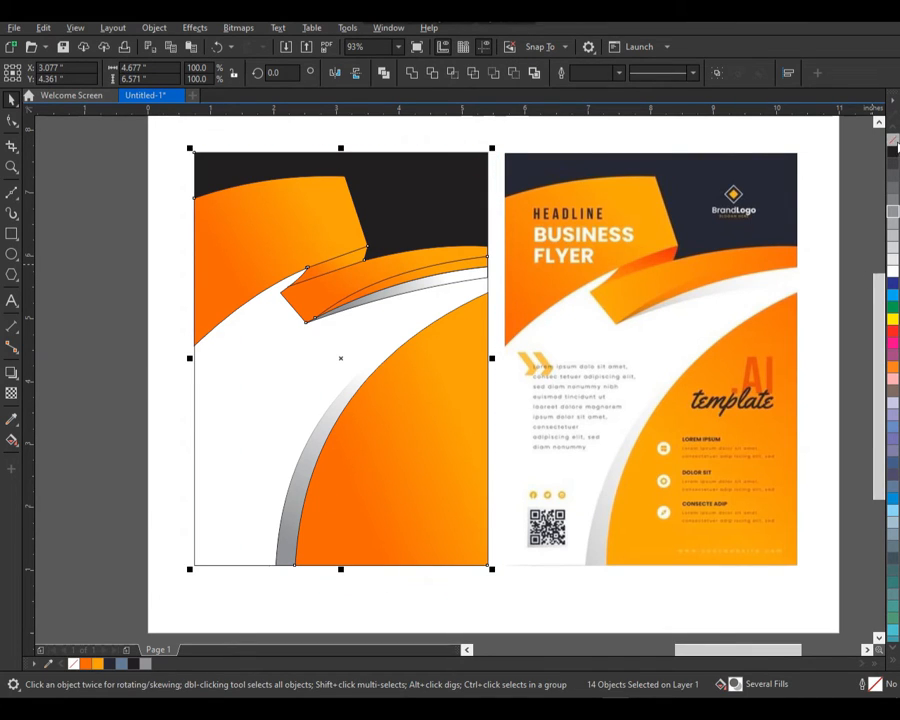
left_click(112, 298)
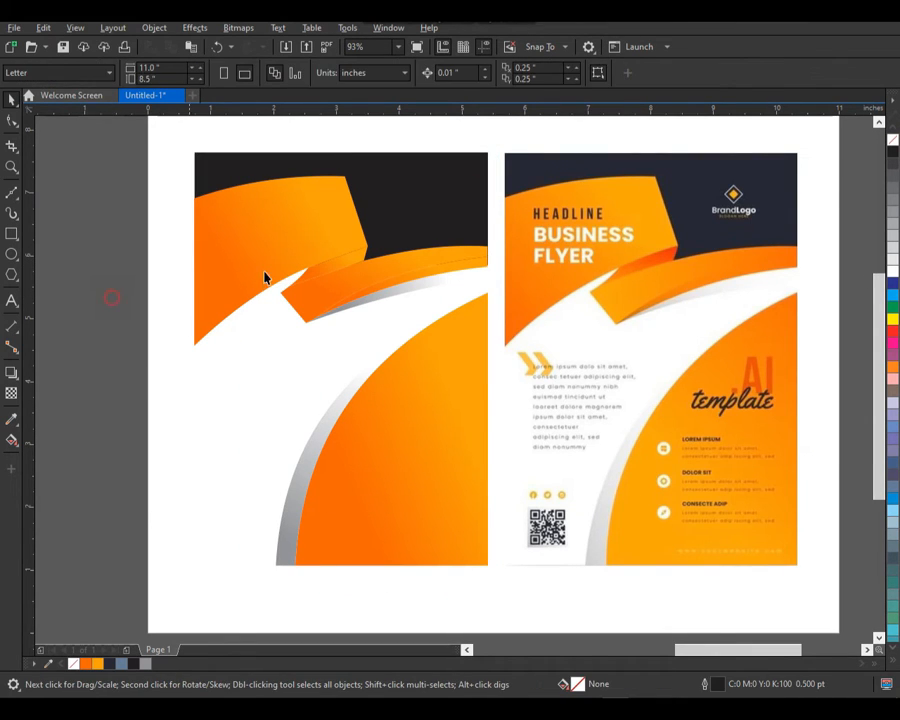
Redirect the fold piece's gradient so that it runs from orange across the fold to amber beyond its lower-left end.
left_click(333, 268)
key("z")
left_click_drag(221, 202, 508, 386)
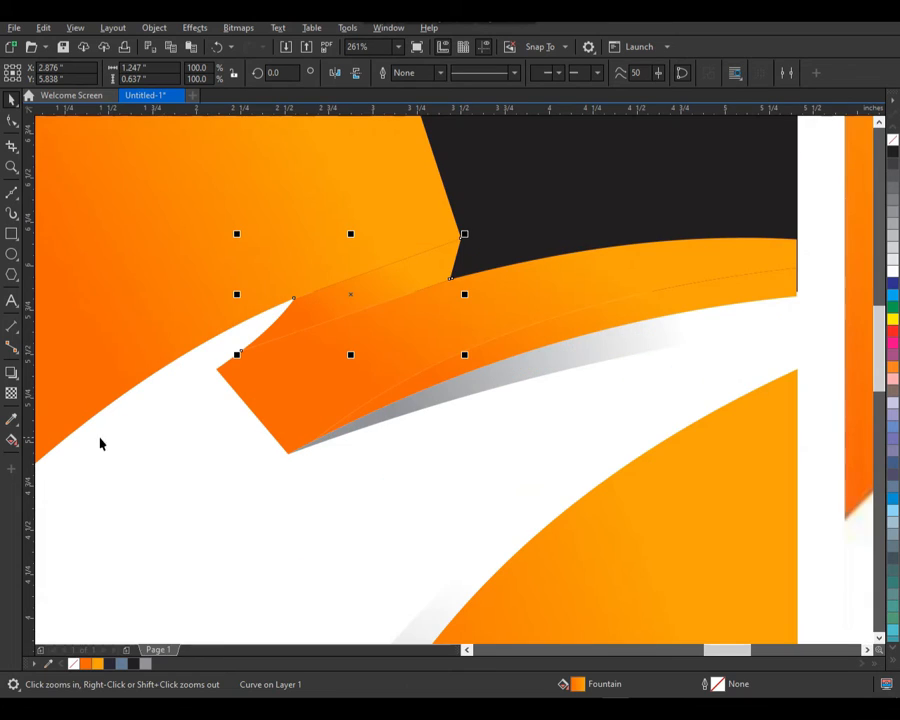
left_click(12, 440)
left_click_drag(395, 263, 170, 334)
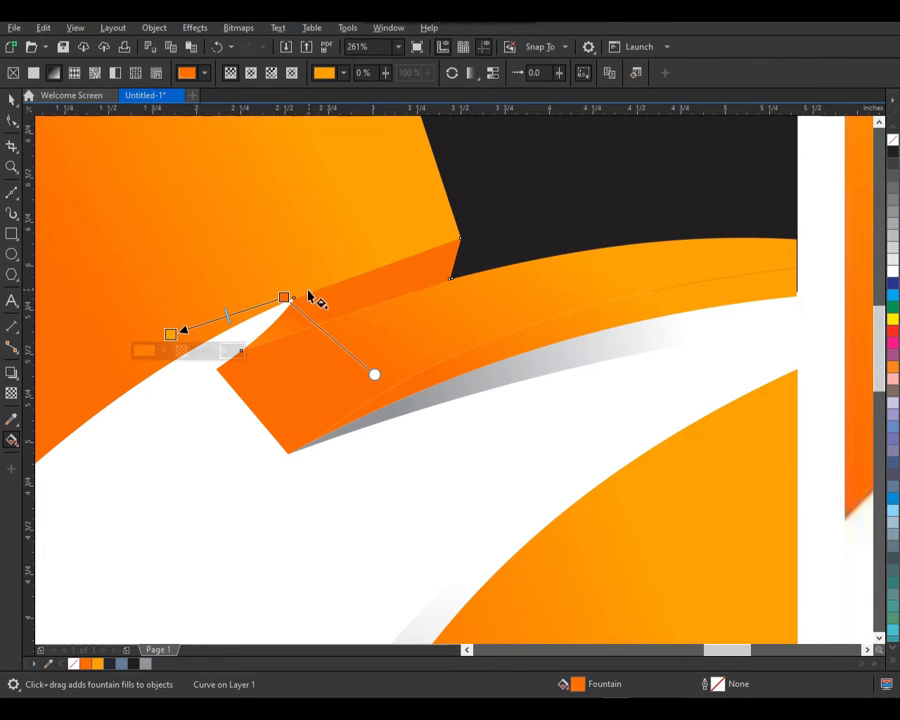
left_click_drag(285, 296, 303, 292)
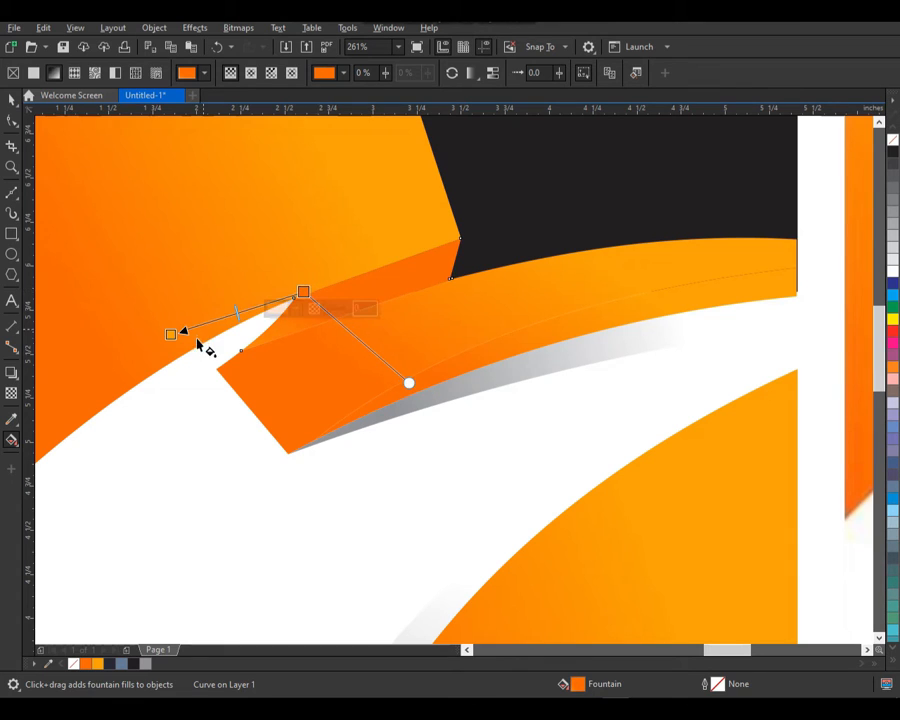
scroll(408, 280, "down", 6)
key("space")
Reverse the gradient on the long front ribbon so that it runs from orange at the right end to amber at the left tip.
key("z")
key("F4")
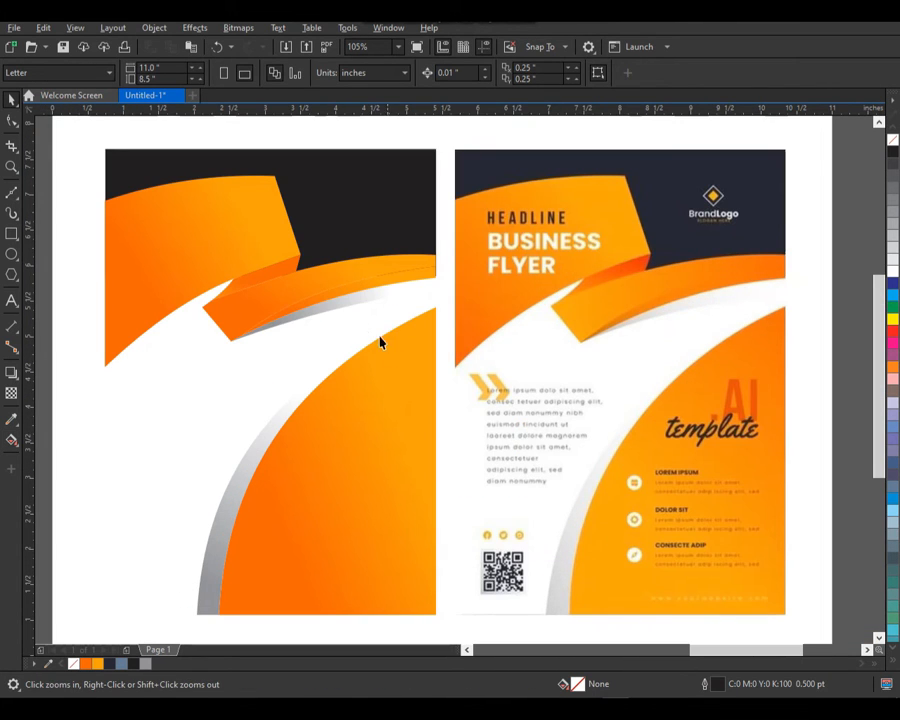
key("space")
left_click(312, 311)
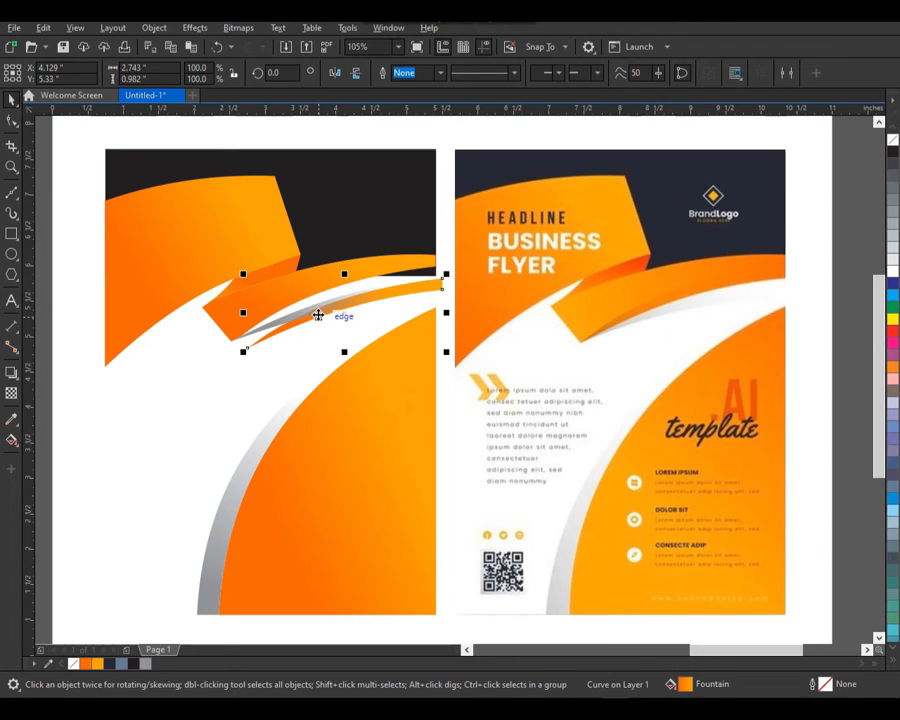
key("z")
left_click_drag(482, 201, 169, 426)
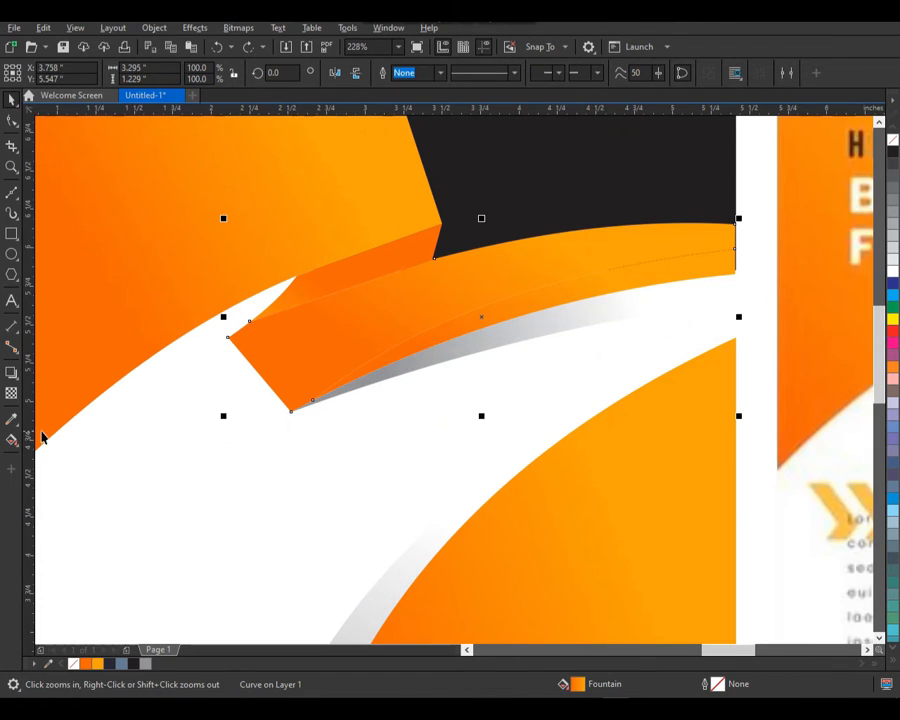
left_click(11, 438)
left_click_drag(583, 275, 245, 416)
key("space")
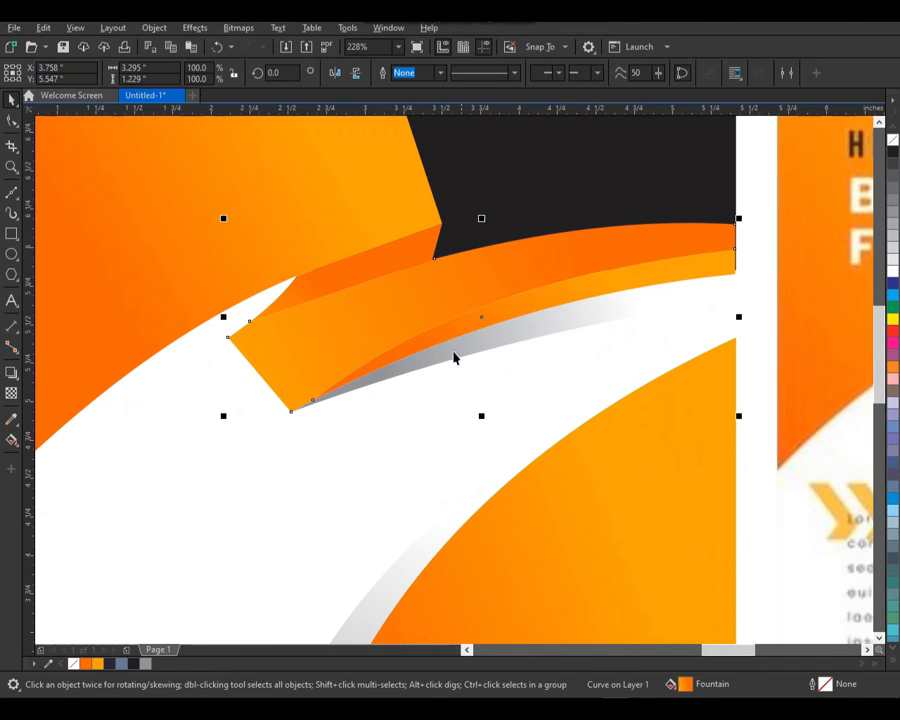
Group all the shapes of the recreated flyer.
scroll(445, 345, "down", 2)
left_click(108, 254)
scroll(163, 268, "down", 2)
key("F2")
left_click_drag(133, 163, 727, 529)
left_click_drag(390, 172, 104, 588)
key("ctrl+g")
left_click(400, 152)
Add the artistic text HEADLINE, BUSINESS and FLYER on three lines and move it above the recreated flyer.
key("F2")
left_click_drag(261, 137, 743, 376)
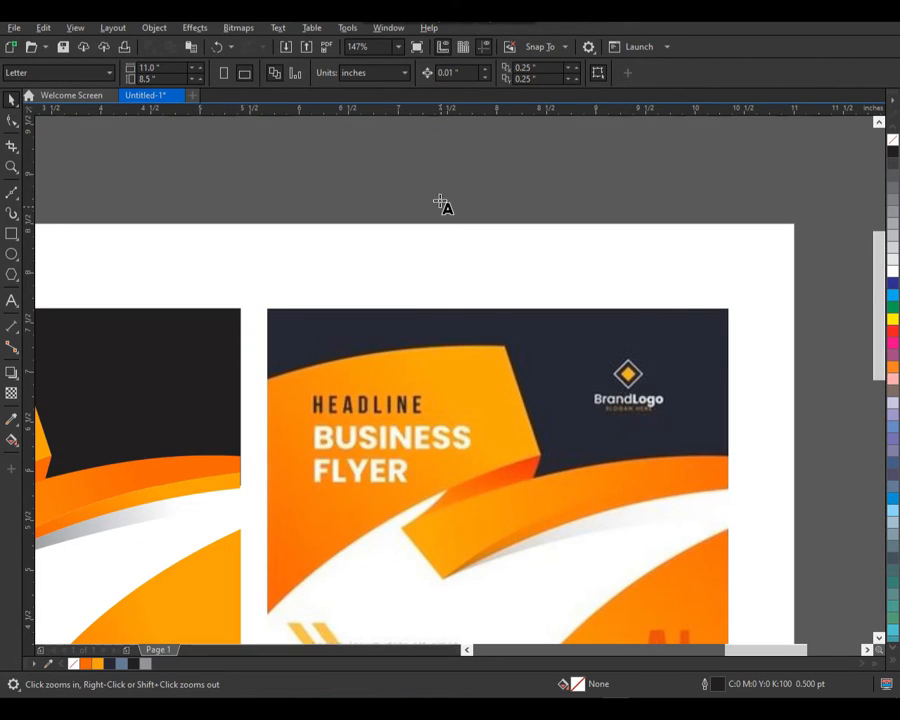
key("F8")
left_click(465, 262)
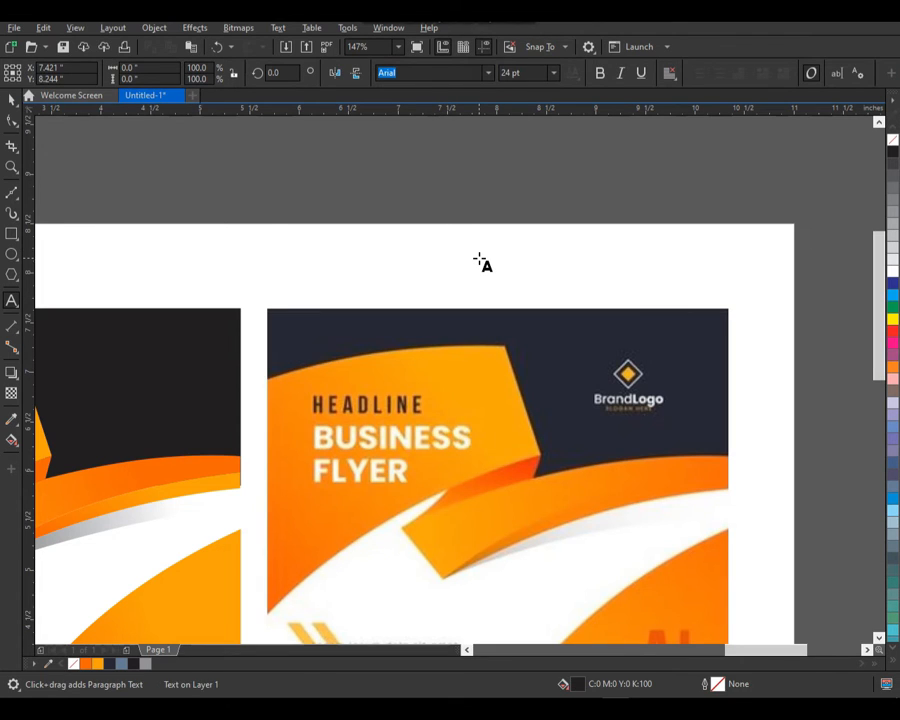
type("HEADLINE")
key("Return")
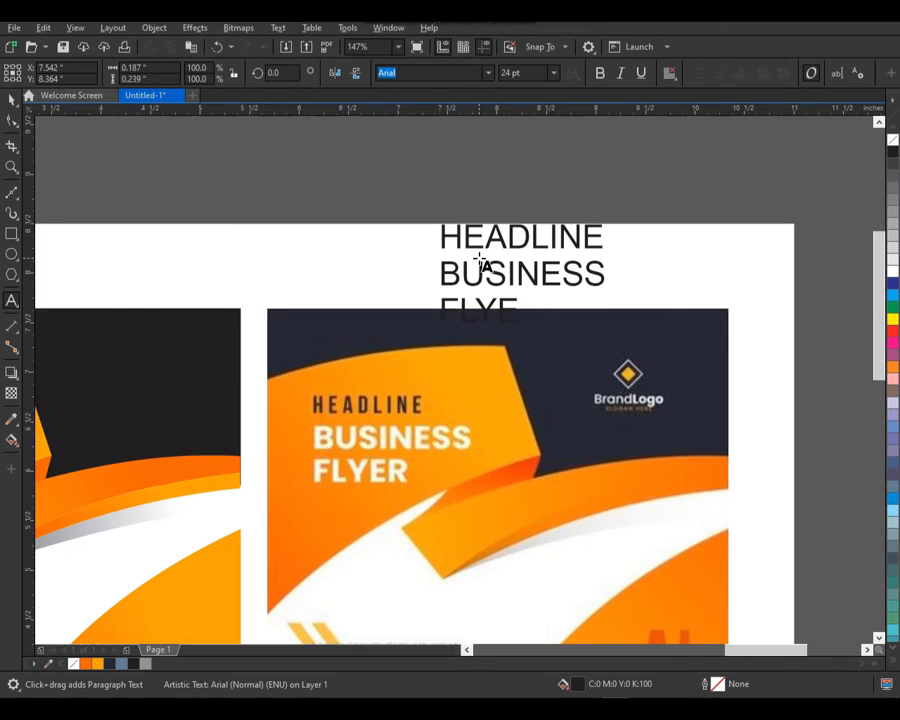
key("ctrl+space")
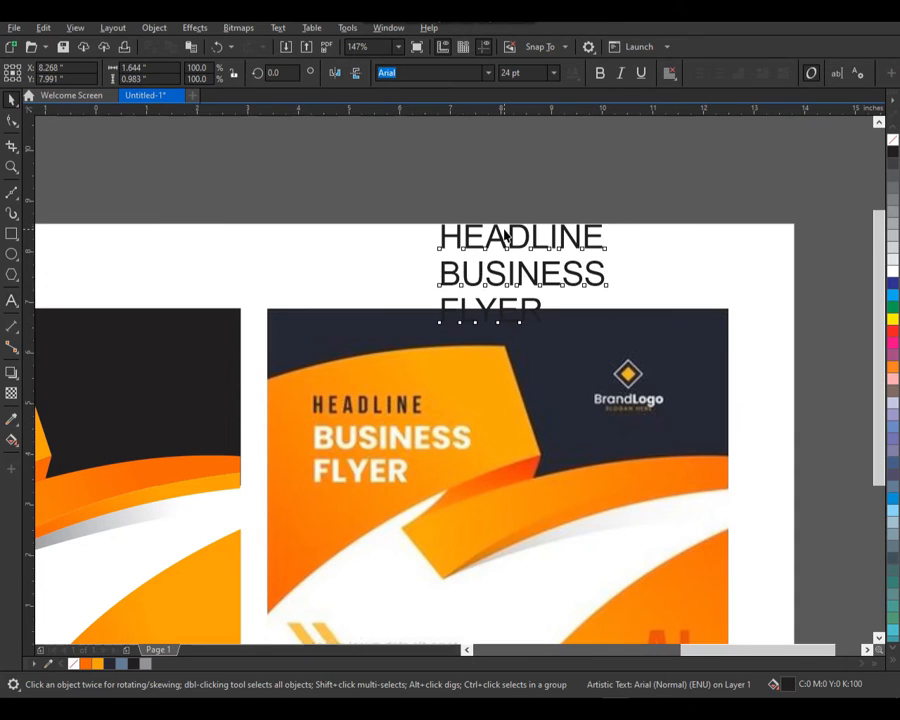
scroll(502, 234, "down", 3)
left_click_drag(528, 255, 324, 222)
Set the three-line headline text in the Arial Black Normal-Italic font.
key("z")
left_click_drag(260, 260, 412, 155)
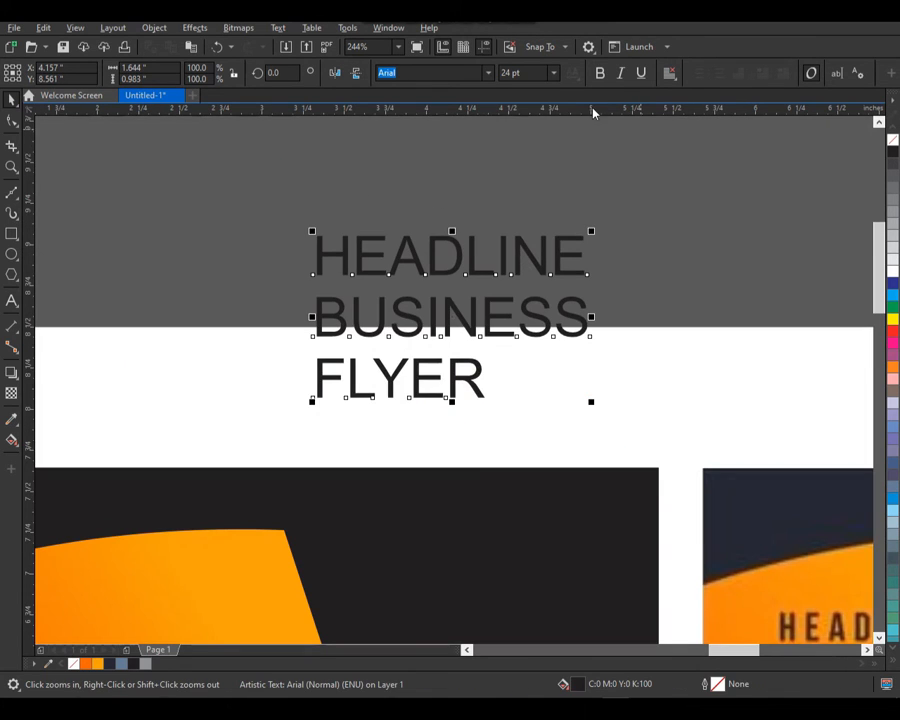
left_click(599, 74)
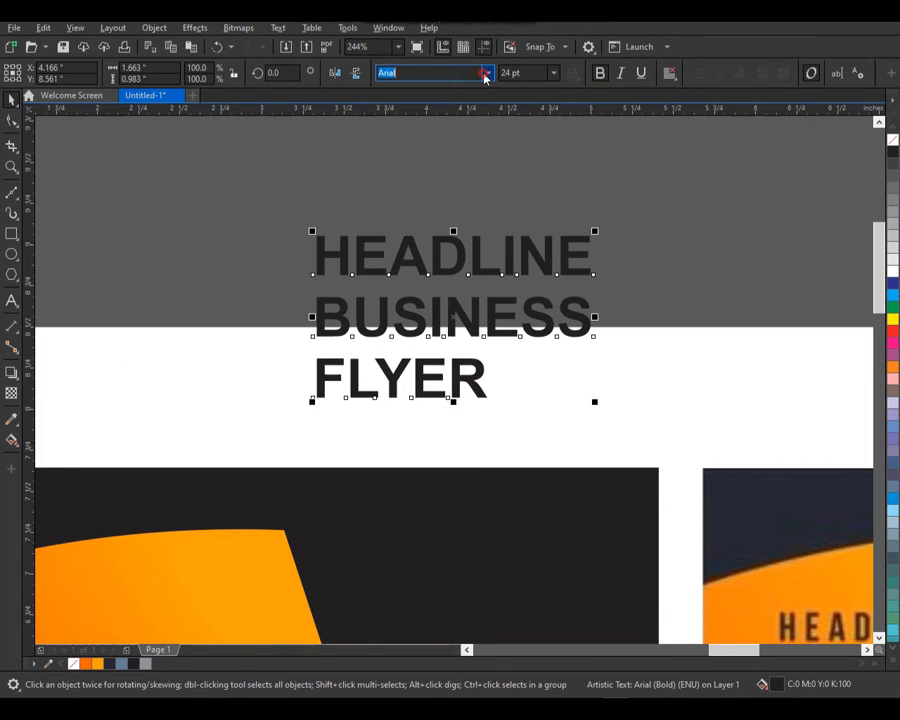
left_click(485, 74)
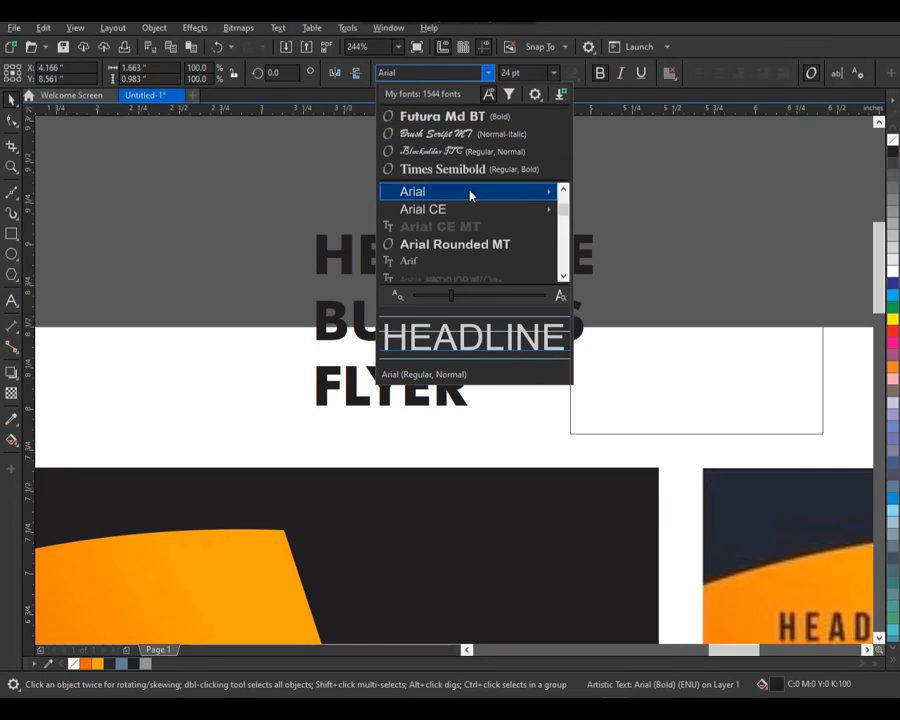
mouse_move(466, 194)
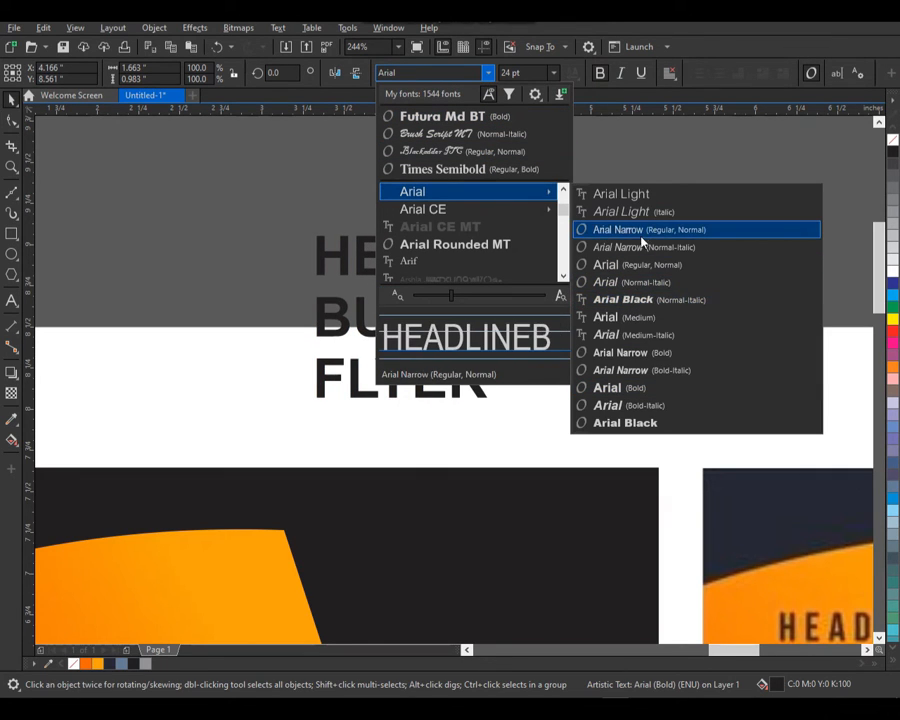
left_click(645, 300)
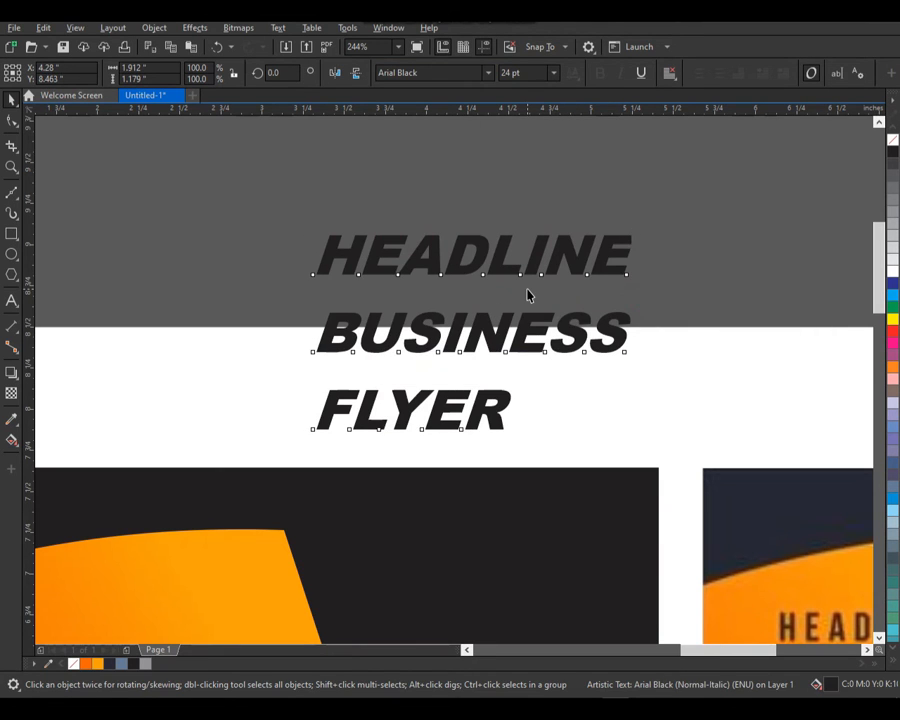
Scale the headline text down to about 17.7 pt and place it on the upper orange ribbon of the recreated flyer.
key("z")
right_click(547, 285)
right_click(547, 285)
left_click(435, 362)
left_click_drag(608, 274, 421, 446)
key("F2")
left_click_drag(282, 302, 627, 563)
left_click_drag(533, 425, 486, 396)
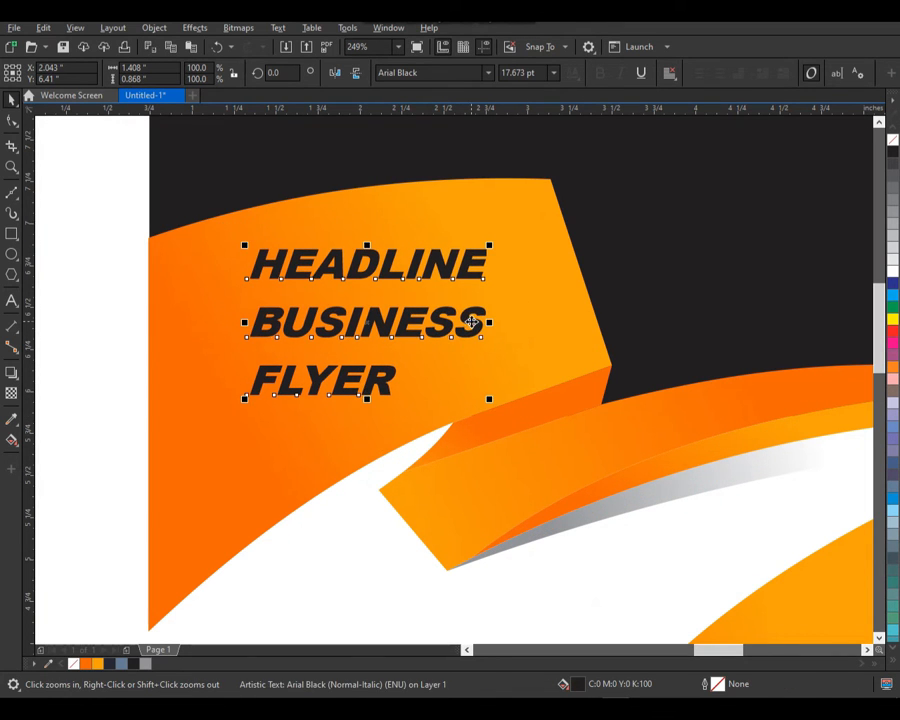
left_click_drag(470, 320, 456, 327)
Break the headline text apart into separate lines and move FLYER slightly closer to BUSINESS.
key("ctrl+k")
left_click_drag(362, 388, 364, 368)
left_click_drag(194, 304, 413, 465)
key("space")
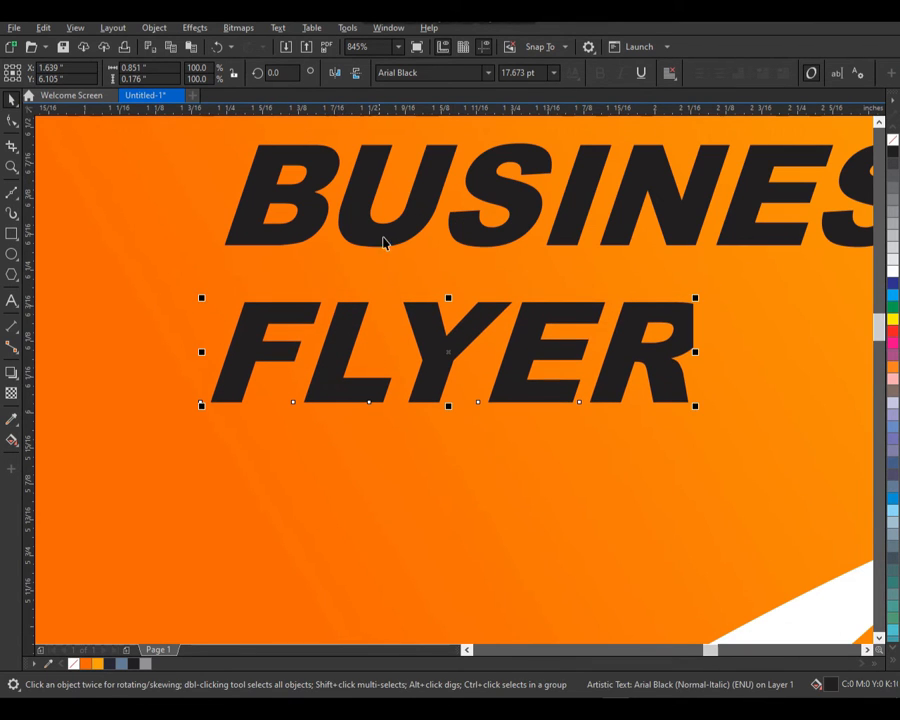
Fill the BUSINESS and FLYER lines with white.
left_click(383, 241, "shift")
left_click(893, 272)
scroll(594, 267, "down", 3)
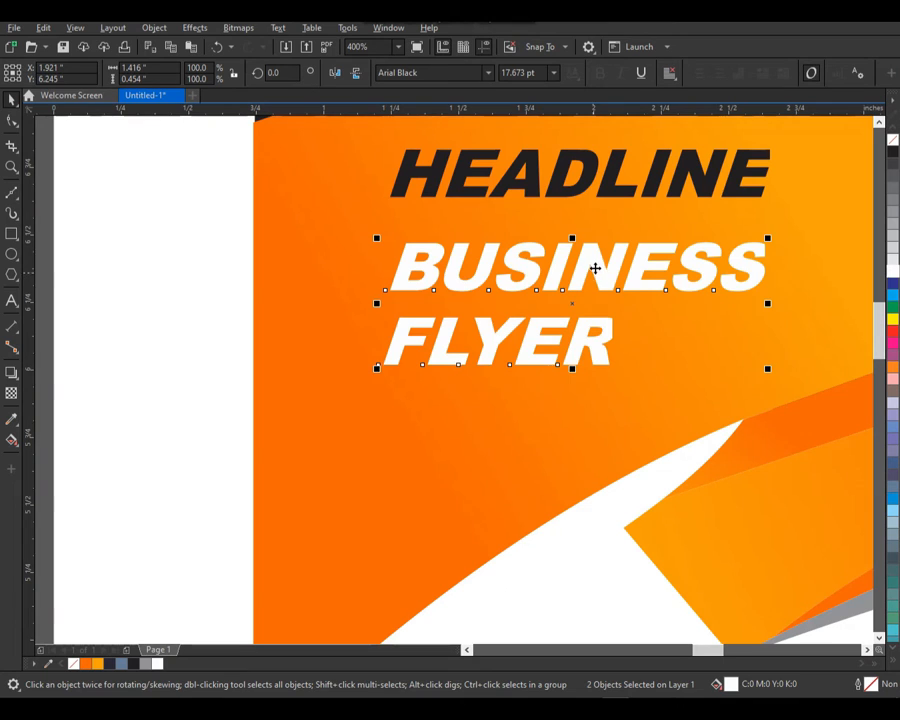
Scale the HEADLINE line down so that it is smaller than BUSINESS and FLYER.
left_click(708, 189)
left_click_drag(773, 200, 594, 228)
key("ctrl+z")
left_click(758, 191)
scroll(441, 290, "down", 2)
left_click(328, 255)
key("F2")
Enlarge the three headline lines together to about 1.805 in wide and position them on the orange ribbon.
left_click_drag(340, 193, 647, 392)
left_click_drag(552, 265, 231, 470)
key("space")
left_click_drag(408, 311, 408, 295)
left_click_drag(531, 403, 560, 416)
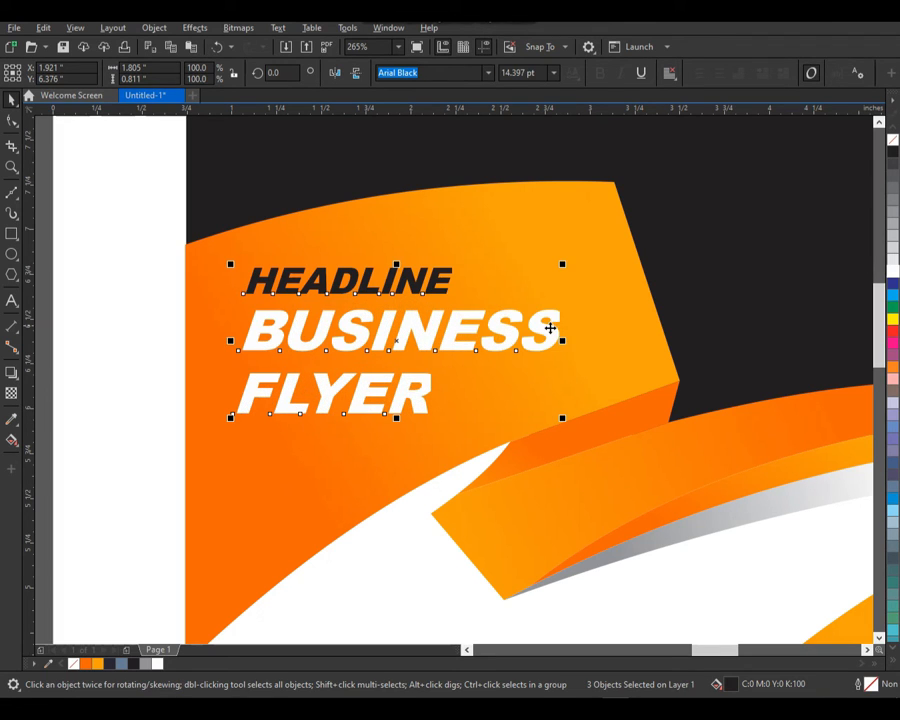
left_click_drag(550, 325, 558, 330)
Duplicate BUSINESS and FLYER with a slight offset down and to the right, and fill the copies with black.
left_click_drag(110, 283, 600, 440)
key("z")
left_click_drag(502, 274, 622, 410)
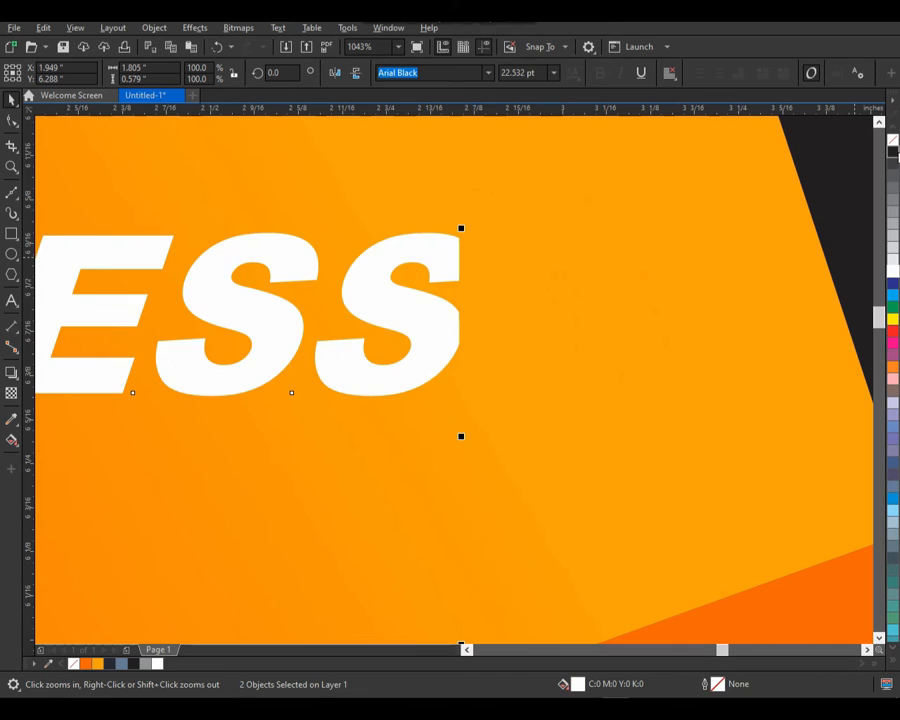
left_click(893, 152)
key("space")
key("ctrl+z")
left_click_drag(415, 309, 422, 319)
right_click(422, 319)
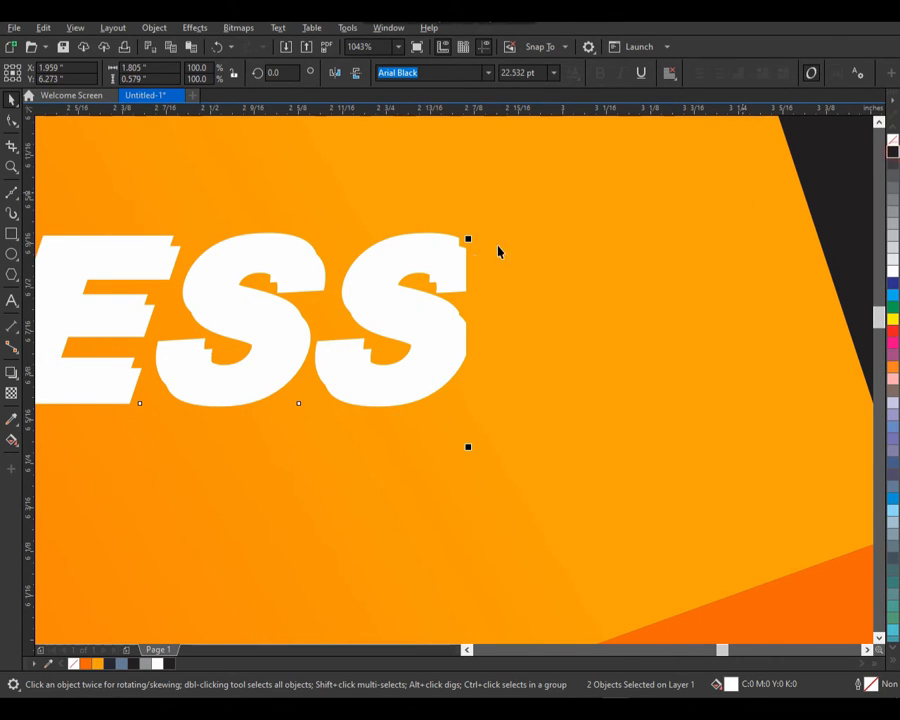
left_click(891, 153)
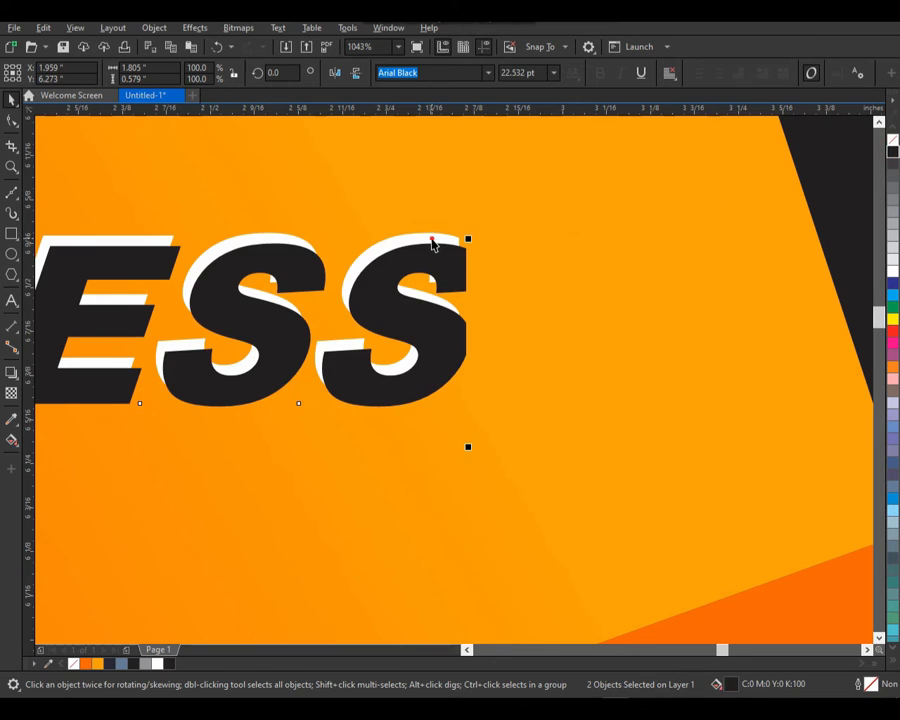
Bring the white BUSINESS text in front of its black copy so that the copy acts as a shadow.
left_click(441, 295)
scroll(440, 292, "down", 2)
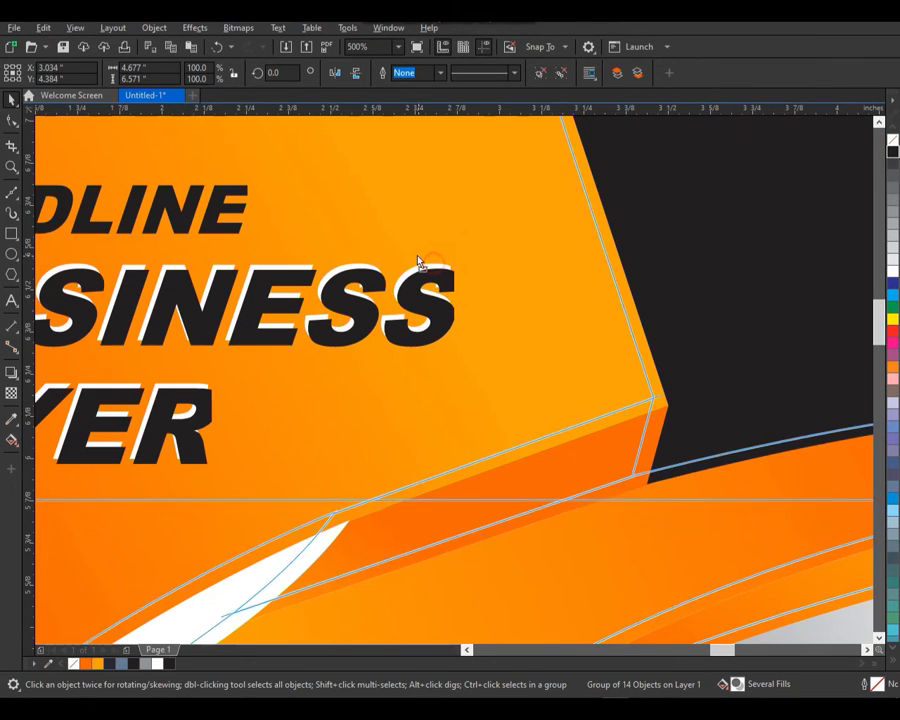
scroll(420, 280, "down", 2)
scroll(378, 236, "down", 2)
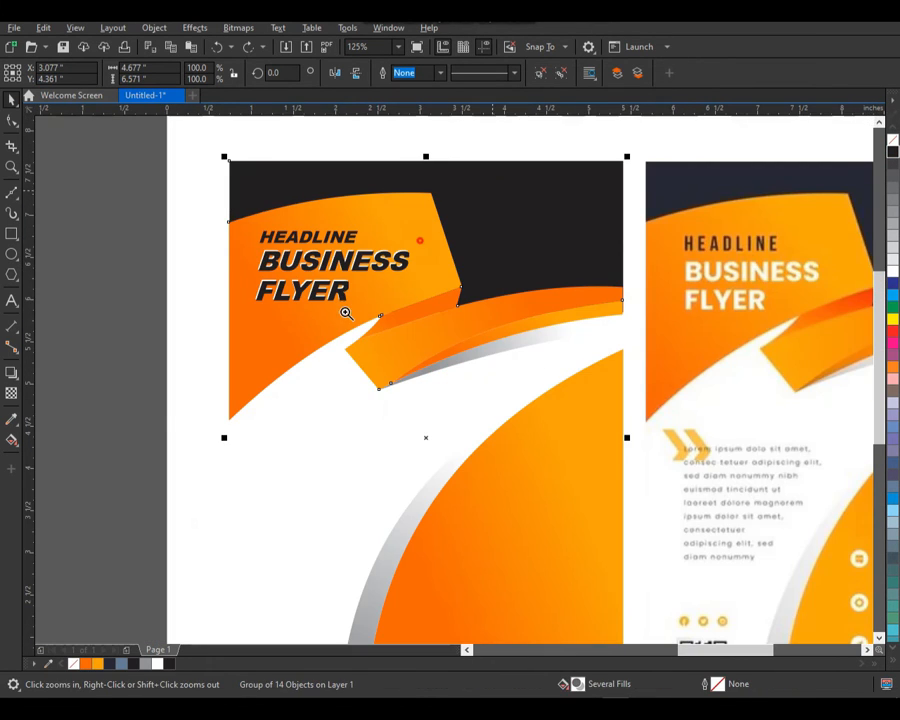
scroll(232, 253, "up", 3)
left_click(108, 301)
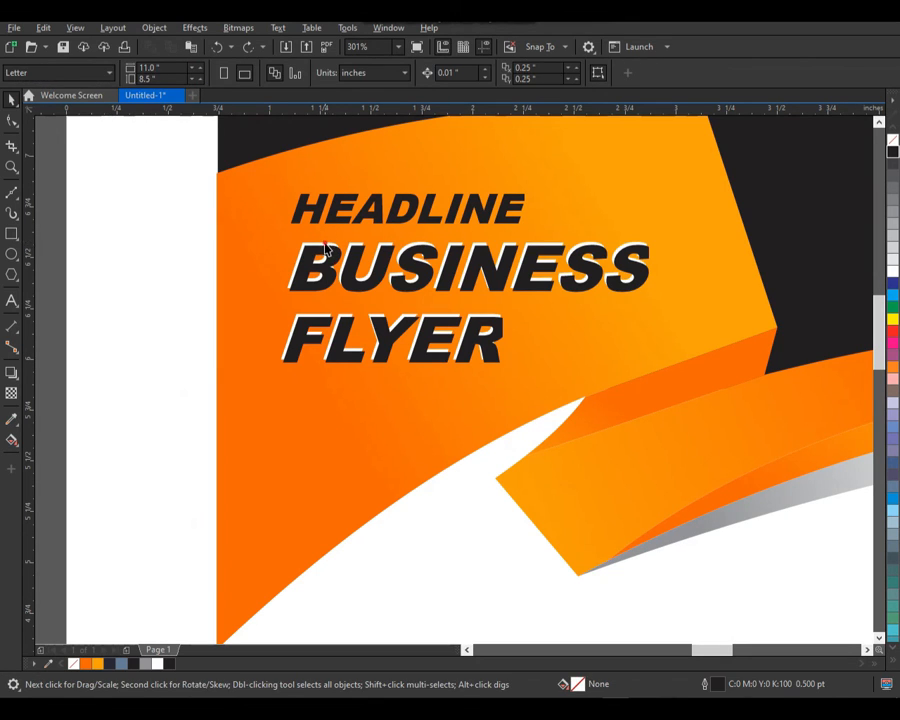
left_click_drag(325, 244, 300, 237)
key("ctrl+z")
key("shift+Page_Up")
left_click(115, 291)
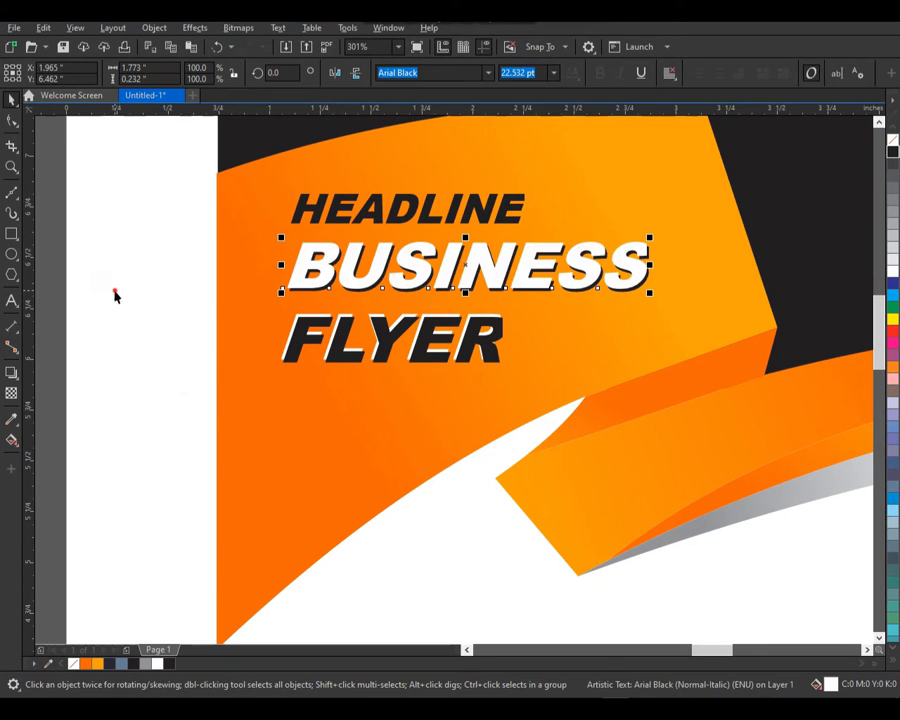
scroll(353, 315, "down", 1)
Draw a circle about 1.57 in wide over the upper-left edge of the large lower orange shape.
key("F2")
left_click_drag(235, 198, 767, 567)
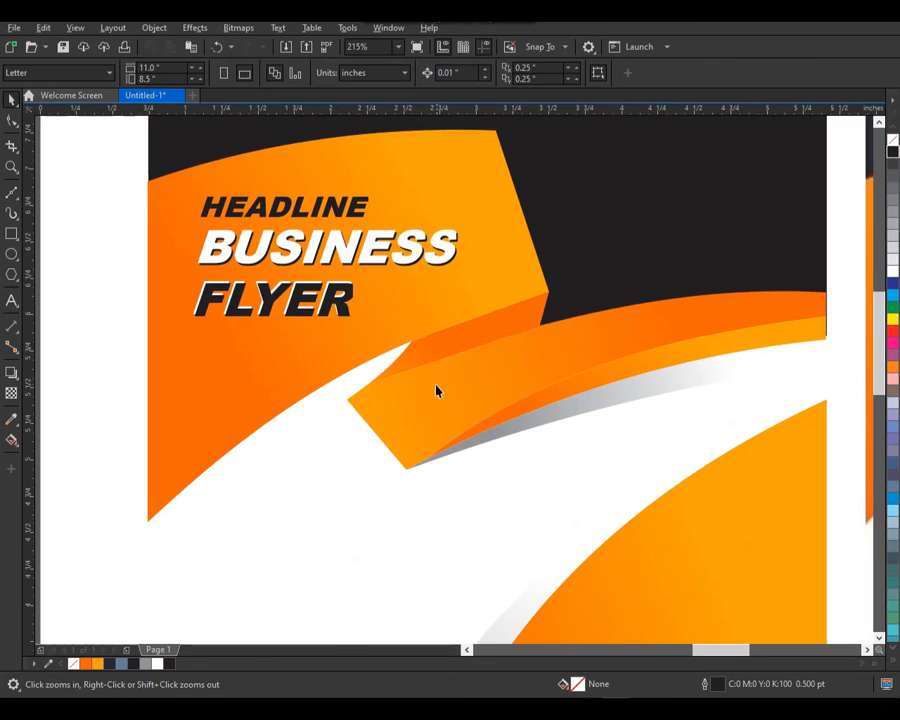
scroll(262, 242, "down", 2)
key("F2")
left_click_drag(159, 171, 487, 516)
scroll(369, 321, "down", 1)
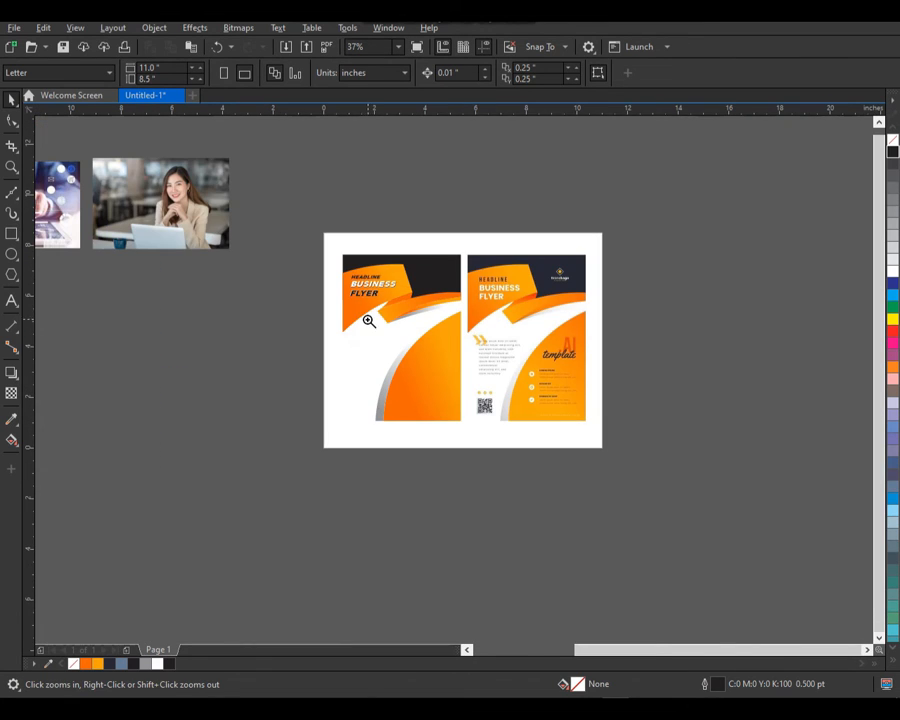
left_click_drag(497, 418, 350, 295)
left_click(10, 254)
left_click_drag(426, 252, 600, 426)
key("space")
left_click_drag(514, 338, 498, 314)
Add a concentric copy about 1.27 in wide inside the circle and fill the outer circle with white.
key("F2")
left_click_drag(398, 211, 613, 437)
left_click_drag(625, 176, 619, 209)
scroll(420, 268, "down", 4)
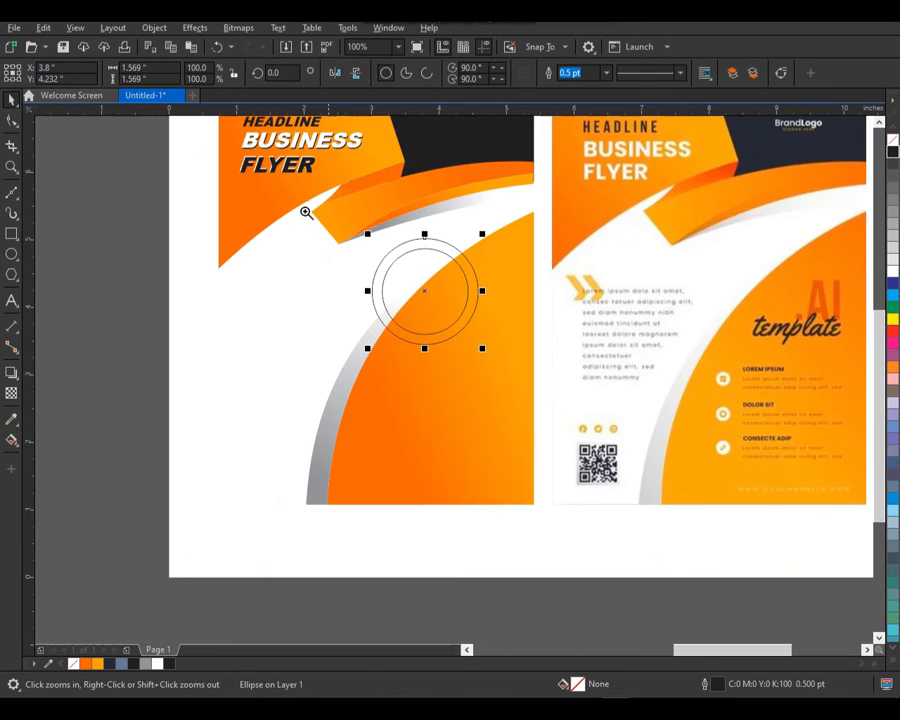
scroll(444, 352, "up", 2)
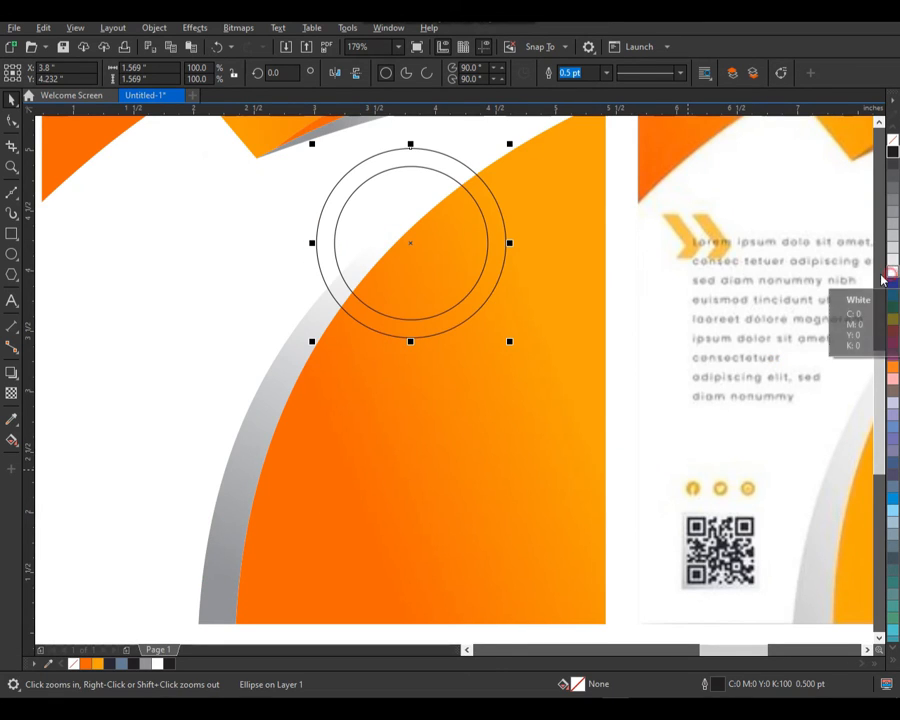
left_click(893, 272)
Add a third concentric circle about 1.14 in wide inside the other two.
scroll(585, 181, "up", 2)
left_click(478, 318)
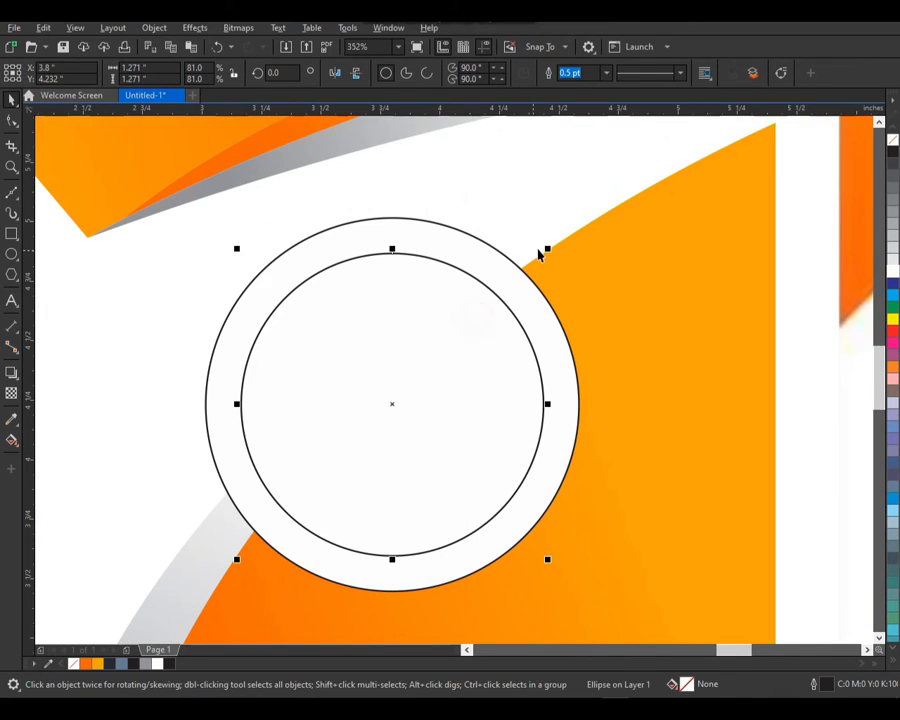
mouse_move(551, 246)
left_mouse_down()
mouse_move(564, 237)
mouse_move(548, 265)
left_mouse_up()
right_click(548, 264)
scroll(464, 268, "down", 1)
key("F2")
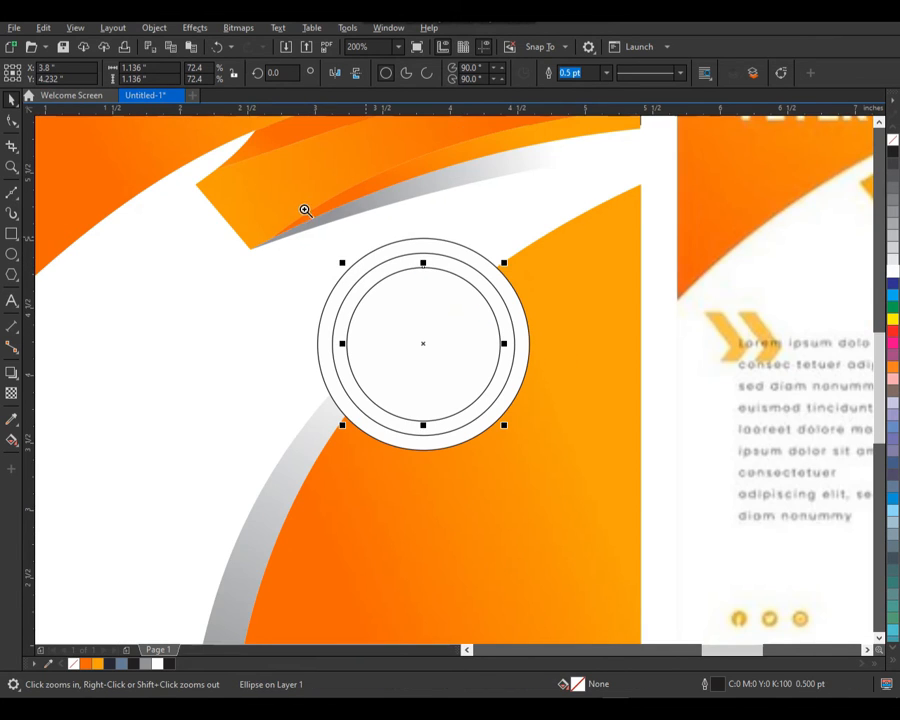
Enlarge the three concentric circles together until the outer one is about 1.755 in wide.
left_click(485, 301)
key("ctrl+a")
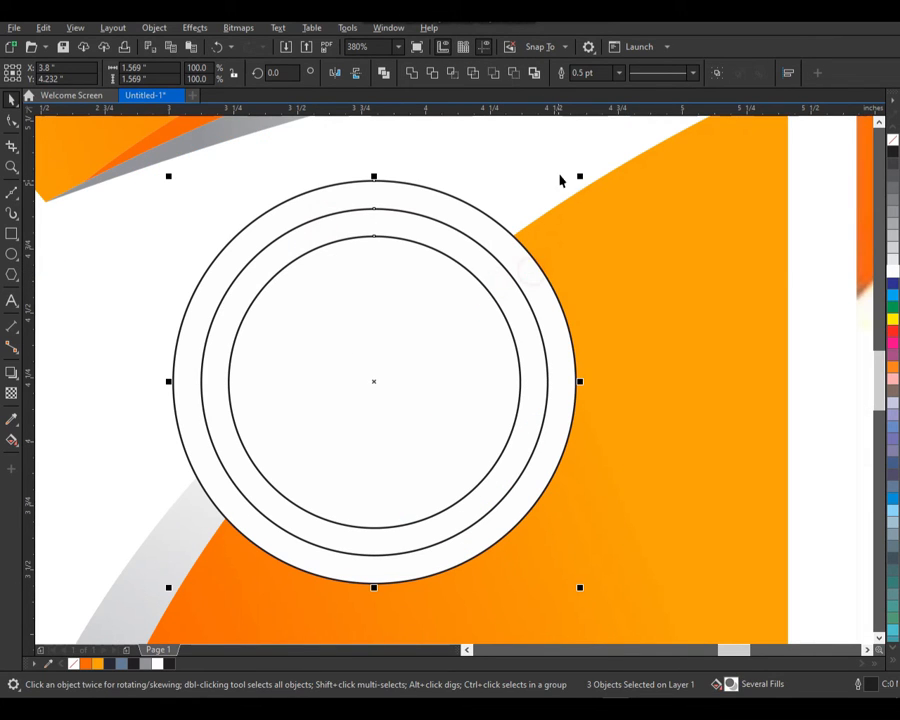
left_click_drag(583, 178, 600, 156)
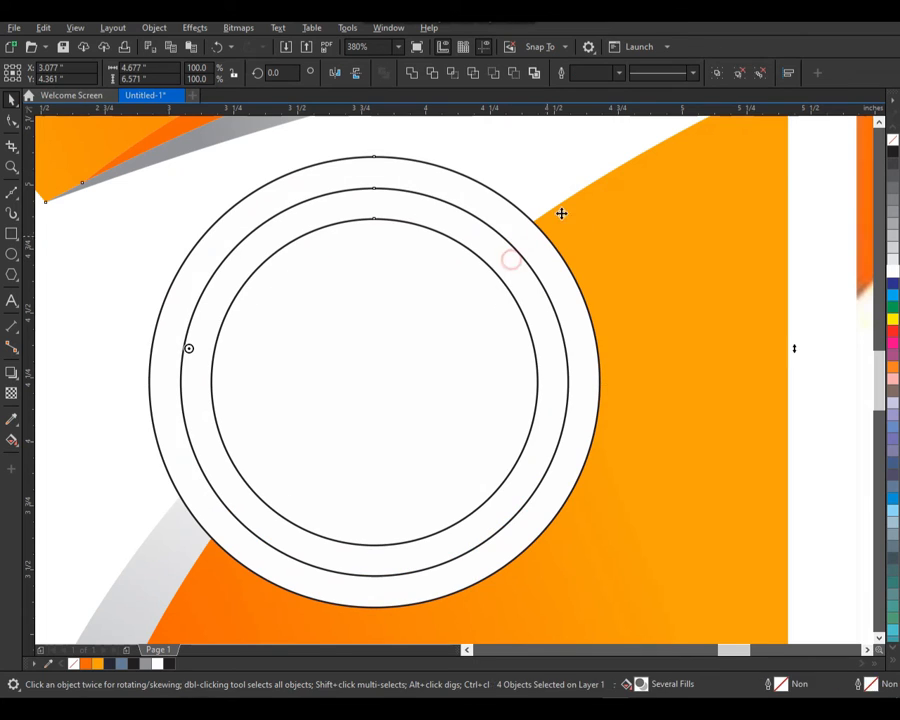
Enlarge the middle circle to about 1.605 in and the inner circle to about 1.447 in, keeping both centred.
scroll(440, 273, "down", 3)
scroll(351, 267, "down", 3)
key("z")
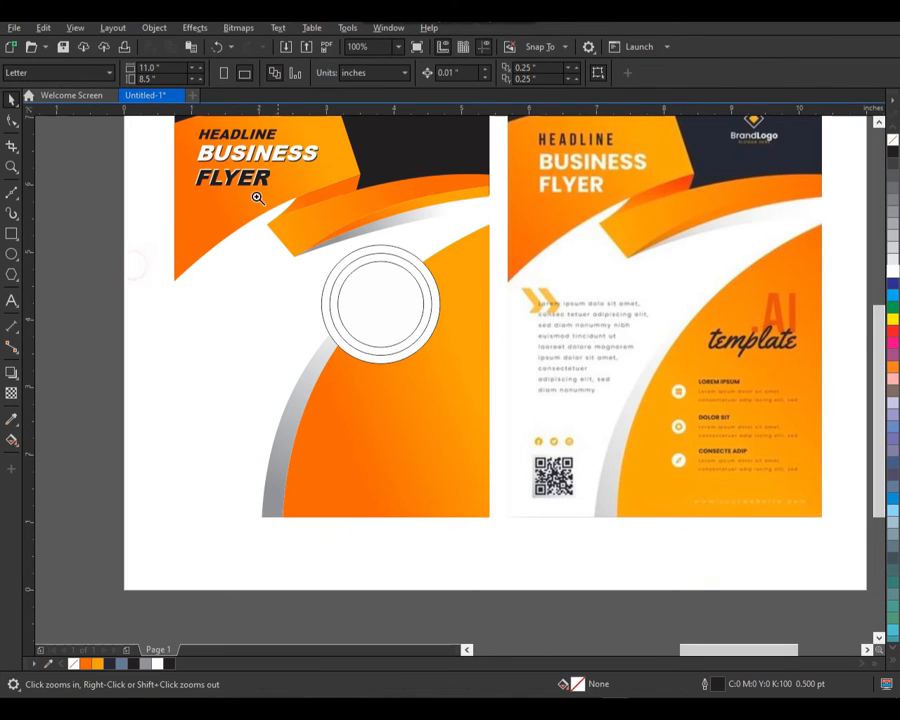
left_click_drag(267, 201, 490, 360)
key("space")
left_click(500, 282)
left_click_drag(648, 276, 658, 265)
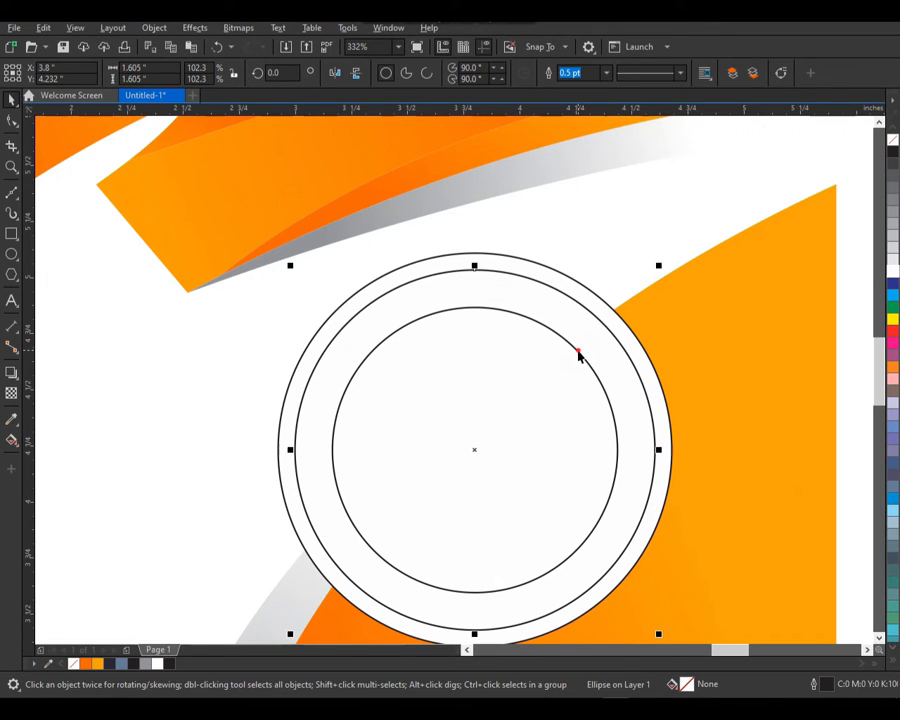
left_click(578, 354)
left_click_drag(625, 300, 641, 283)
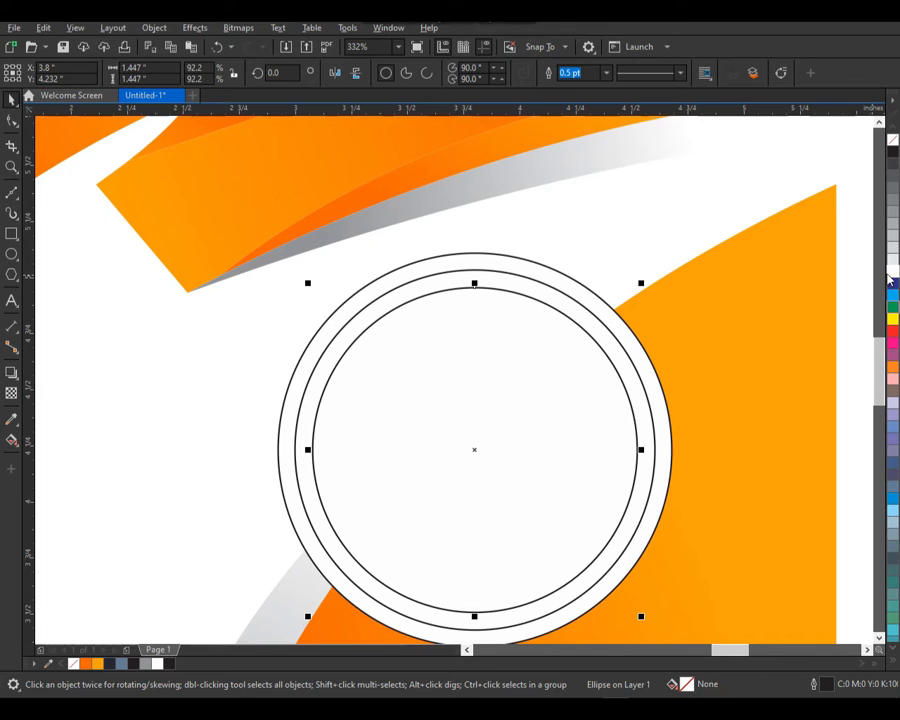
Copy the Fill property of the large lower orange shape to the middle circle.
left_click(509, 284)
key("F3")
key("F2")
left_click_drag(307, 257, 546, 475)
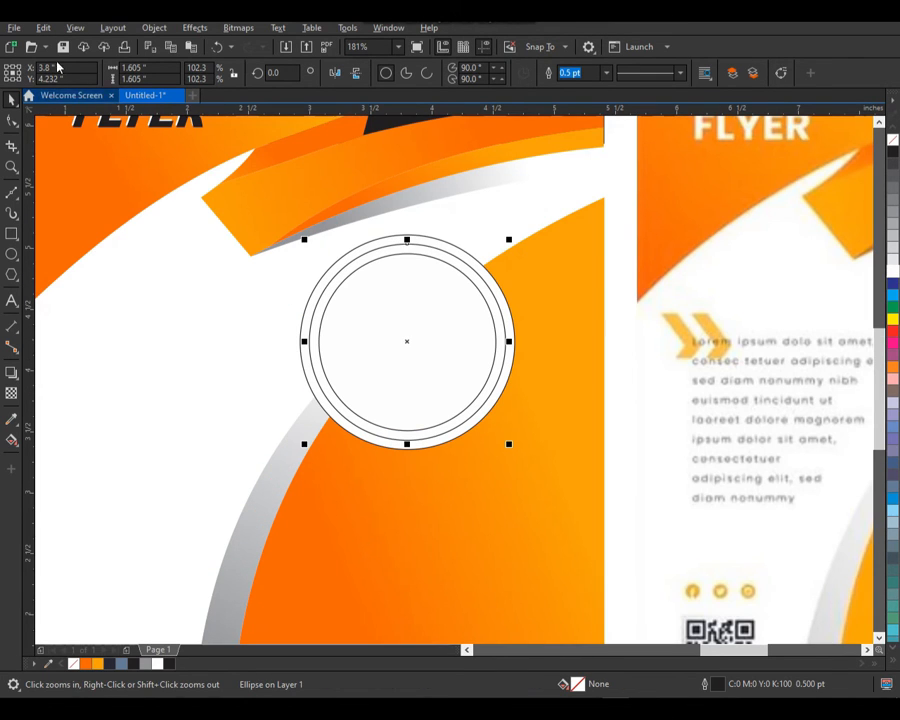
left_click(74, 28)
mouse_move(46, 35)
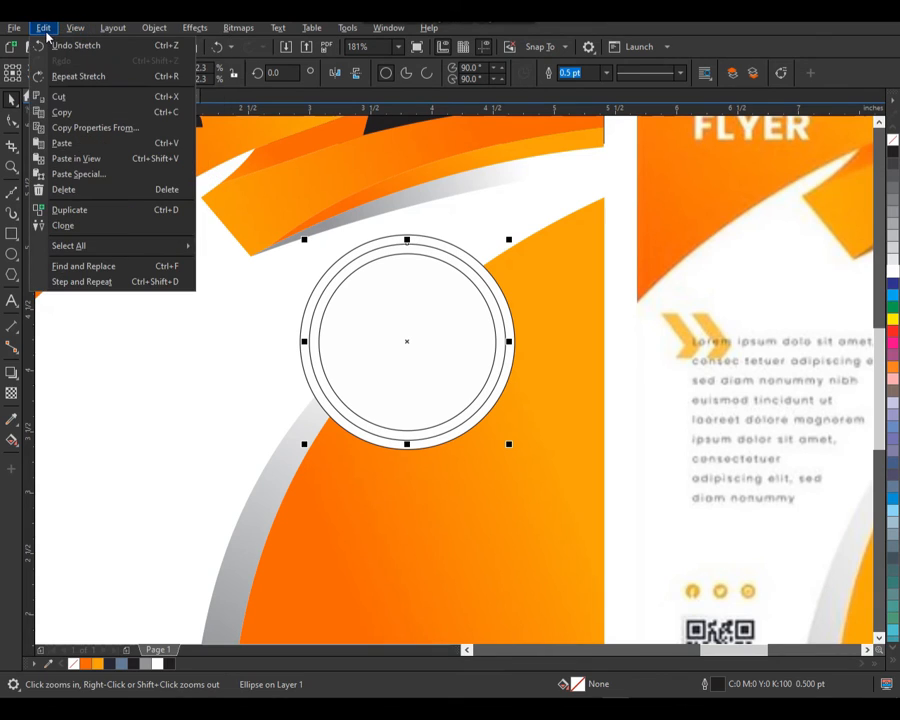
left_click(106, 128)
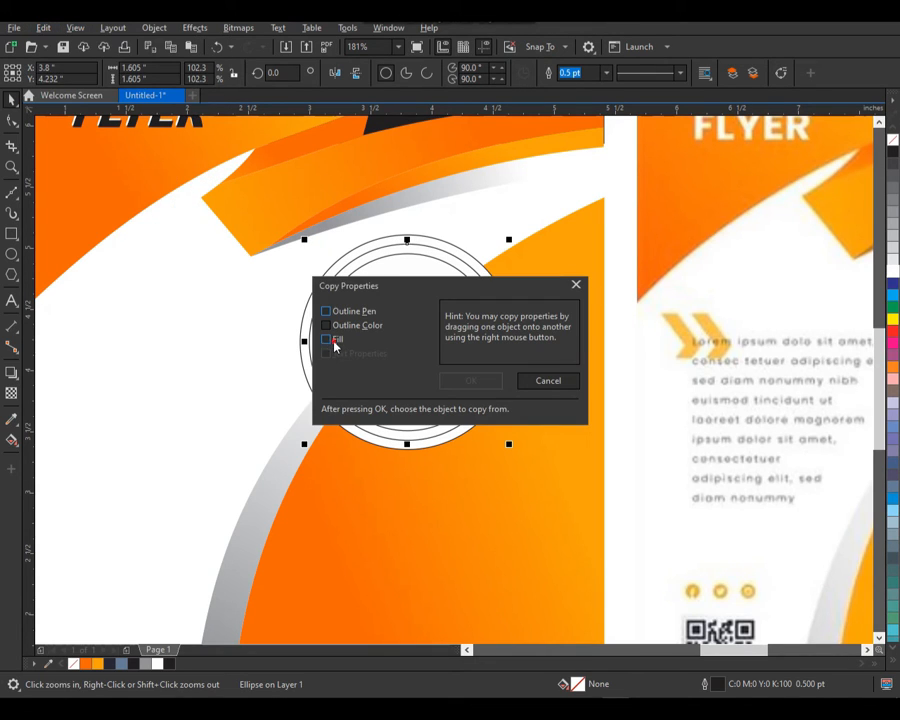
left_click(471, 381)
left_click(558, 459)
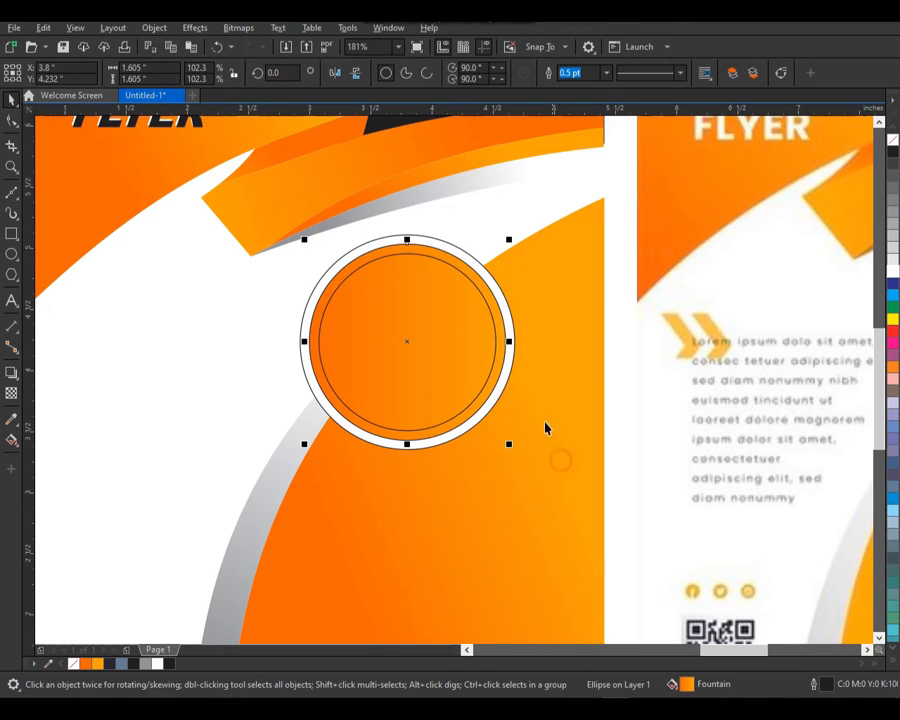
Fill the innermost circle with white.
key("z")
left_click_drag(304, 194, 558, 476)
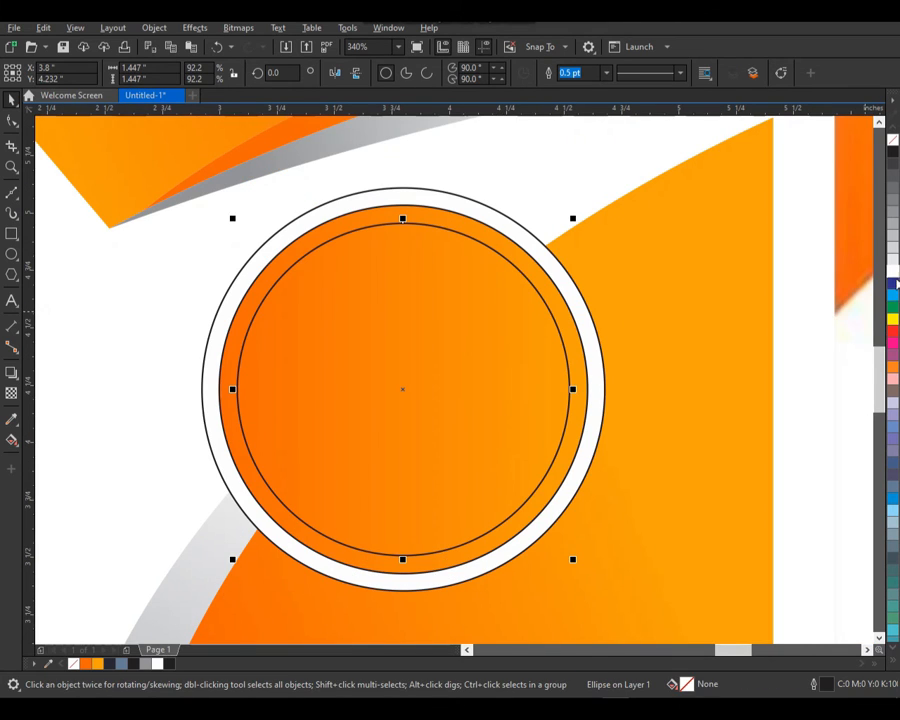
left_click(893, 275)
scroll(424, 285, "down", 2)
Add a drop shadow around the outer circle with Multiply mode, opacity 50 and feathering 15.
left_click(461, 261)
key("z")
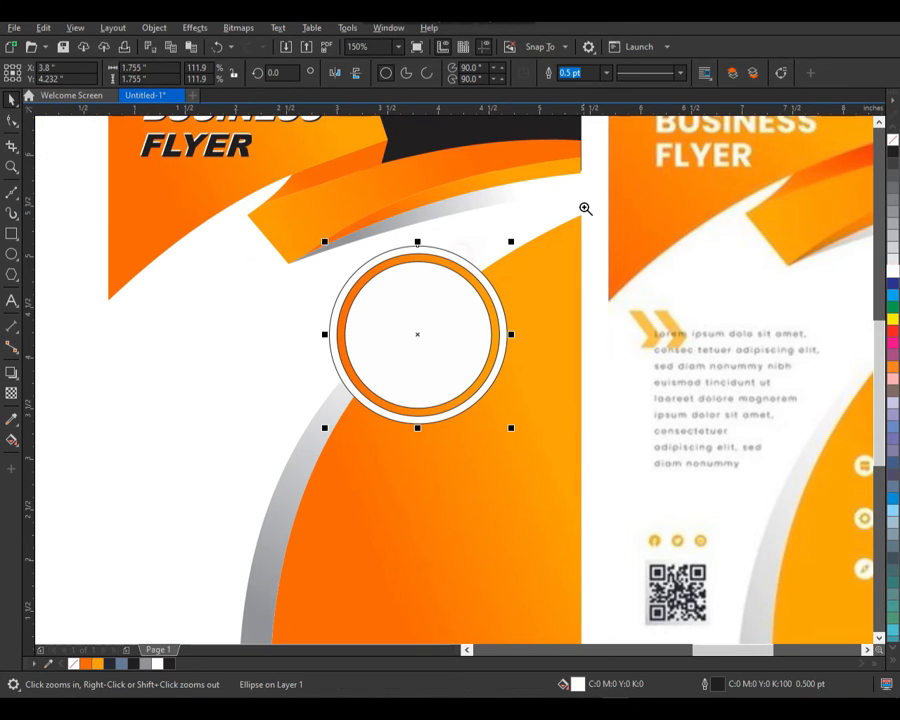
left_click_drag(585, 208, 253, 470)
left_click_drag(454, 366, 476, 376)
key("space")
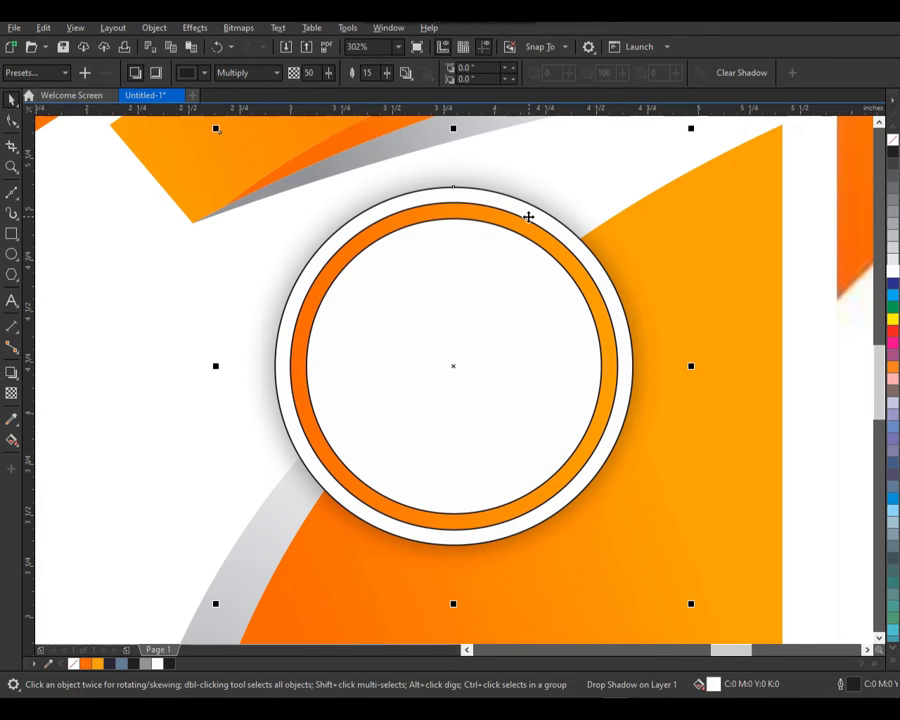
left_click(548, 176)
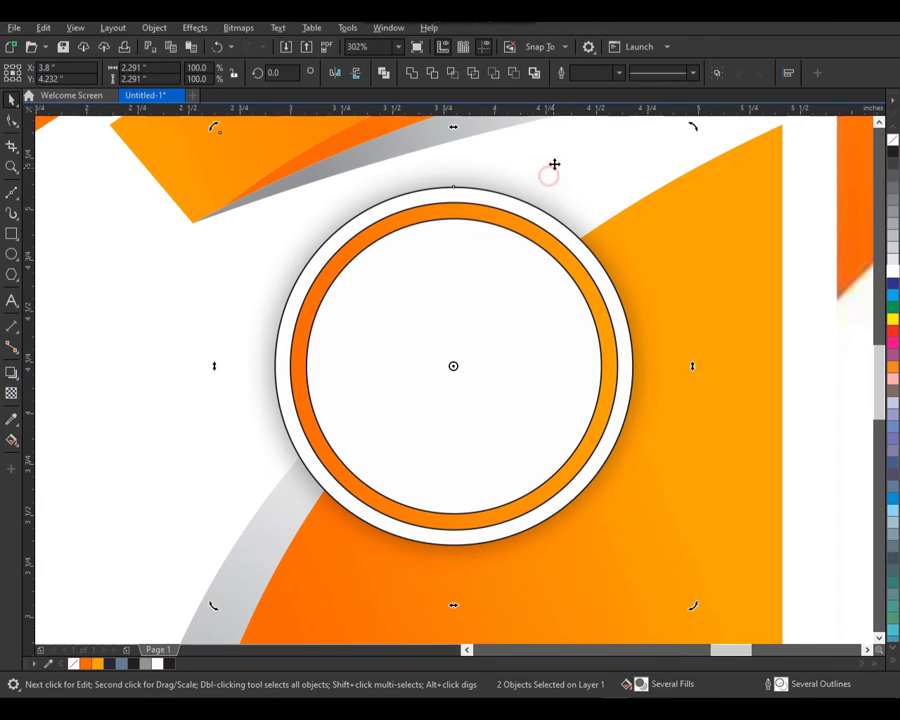
Remove the outlines from the three concentric circles of the ringed frame.
left_click(718, 176)
left_click_drag(531, 212, 541, 207)
key("ctrl+z")
left_click(527, 222, "shift")
left_click(514, 259, "shift")
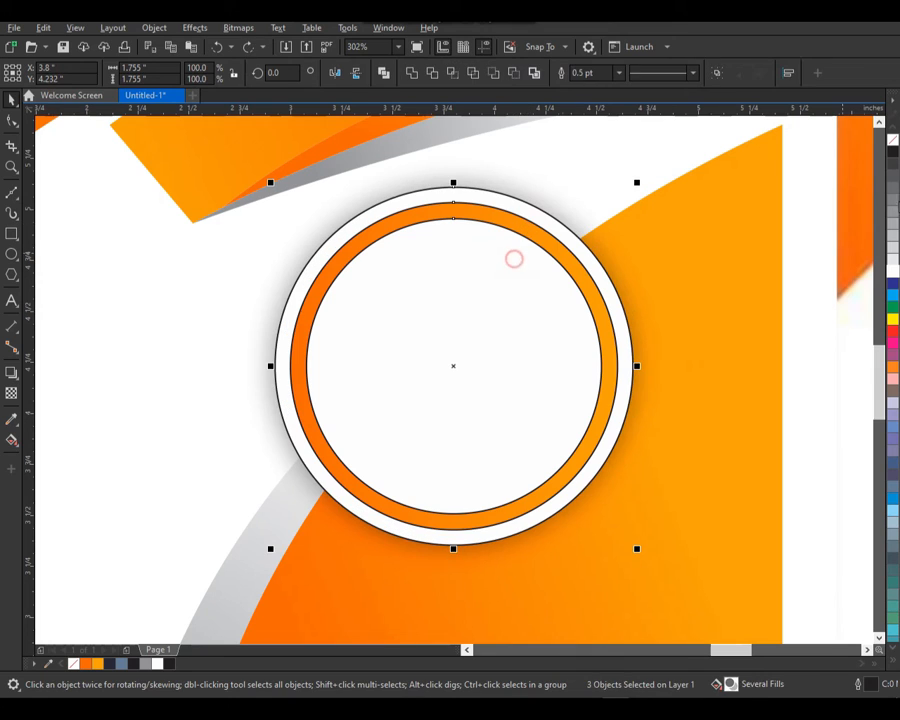
scroll(670, 260, "down", 4)
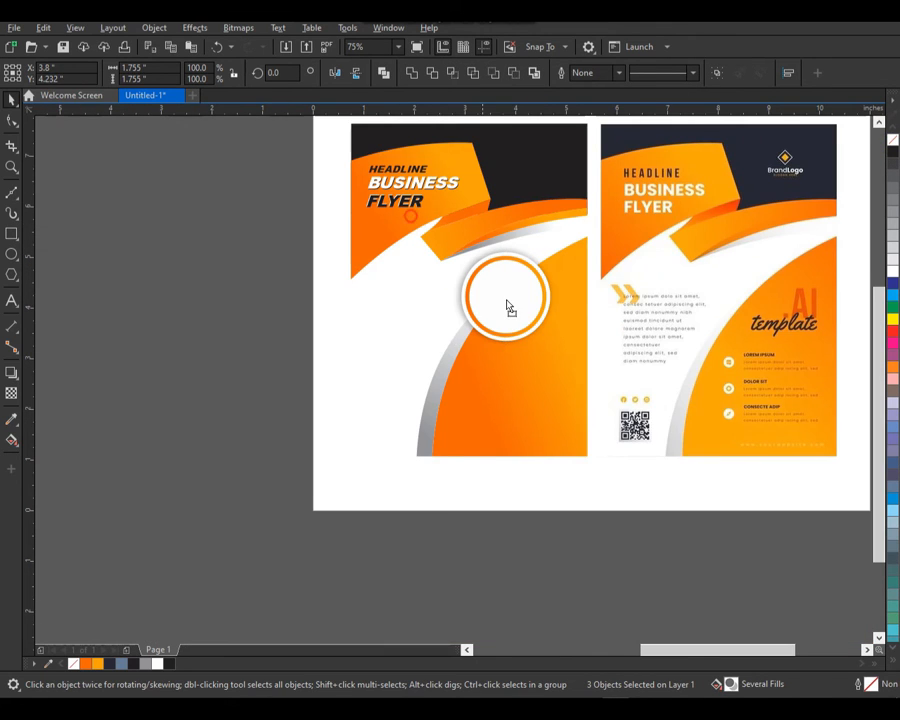
left_click_drag(400, 224, 502, 310)
key("ctrl+z")
Group the ringed circle with its shadow, shrink the group and move it up along the edge of the lower orange shape.
left_click_drag(442, 241, 573, 382)
left_click_drag(514, 281, 512, 287)
key("F2")
left_click_drag(412, 232, 581, 434)
key("ctrl+z")
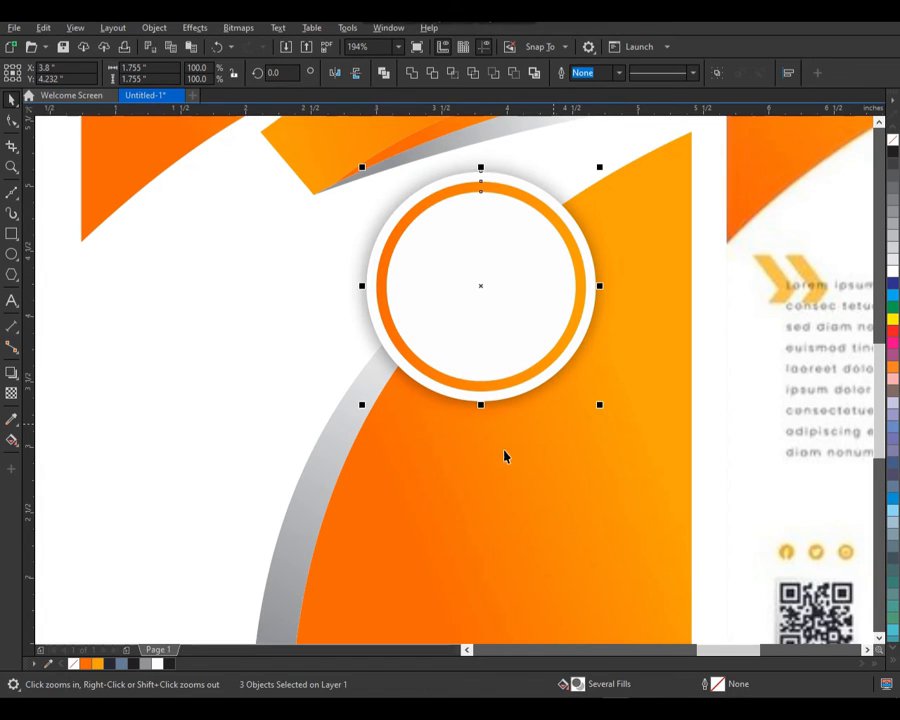
left_click_drag(258, 472, 632, 192)
key("ctrl+g")
left_click_drag(635, 133, 622, 157)
left_click_drag(552, 243, 571, 221)
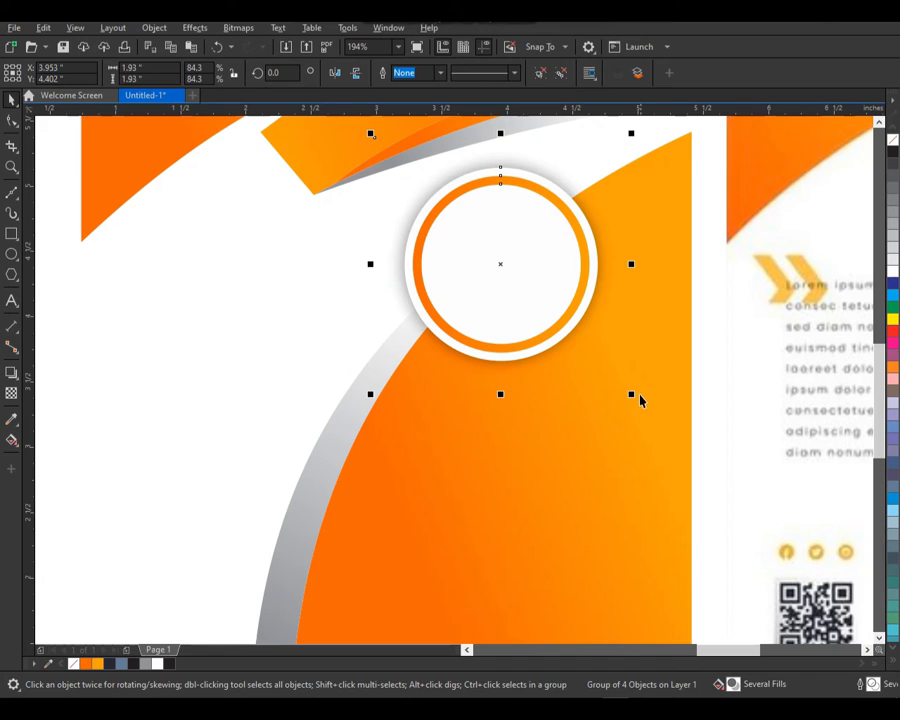
left_click_drag(628, 393, 615, 379)
Duplicate the ringed circle group down along the curve and enlarge the copy to about 2.473 in.
left_click_drag(541, 285, 425, 409)
right_click(425, 409)
left_click_drag(506, 271, 551, 222)
Duplicate the larger ringed circle further down the curve near the flyer's bottom edge.
scroll(460, 322, "down", 2)
key("F2")
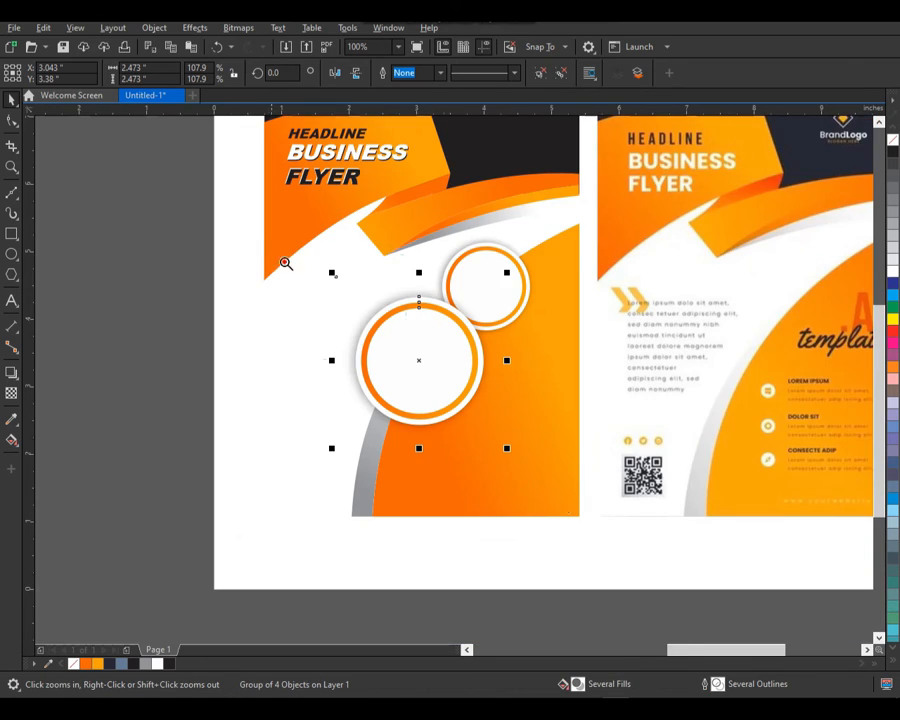
left_click(286, 263)
left_click_drag(448, 338, 398, 420)
scroll(503, 328, "down", 2)
key("F2")
left_click_drag(344, 197, 578, 453)
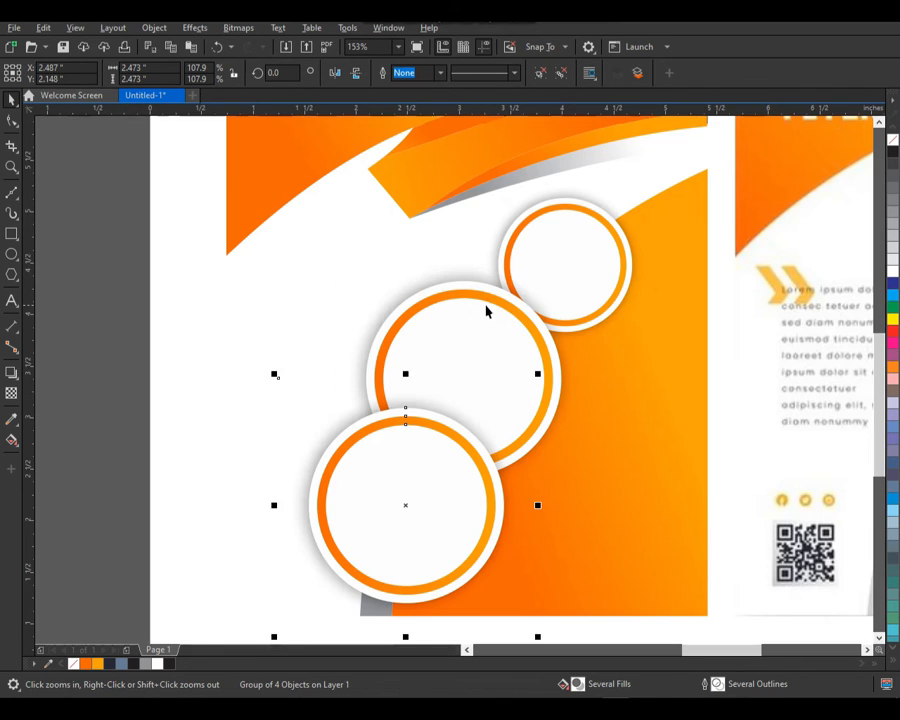
Shrink the middle ringed circle to an intermediate size and adjust the spacing between the middle and lowest circles.
key("space")
left_click(486, 311)
left_click_drag(596, 245, 580, 262)
left_click_drag(490, 345, 499, 337)
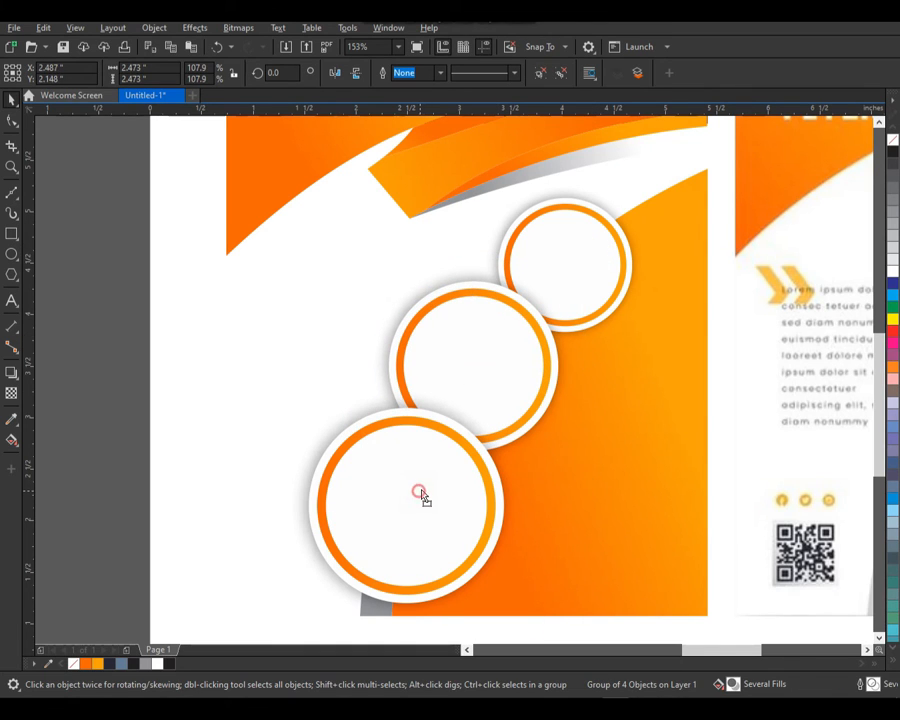
left_click_drag(421, 496, 425, 493)
Move the technology photo onto the flyer above the smallest ringed circle and bring it to the front.
scroll(469, 350, "down", 1)
key("F2")
left_click_drag(303, 237, 667, 560)
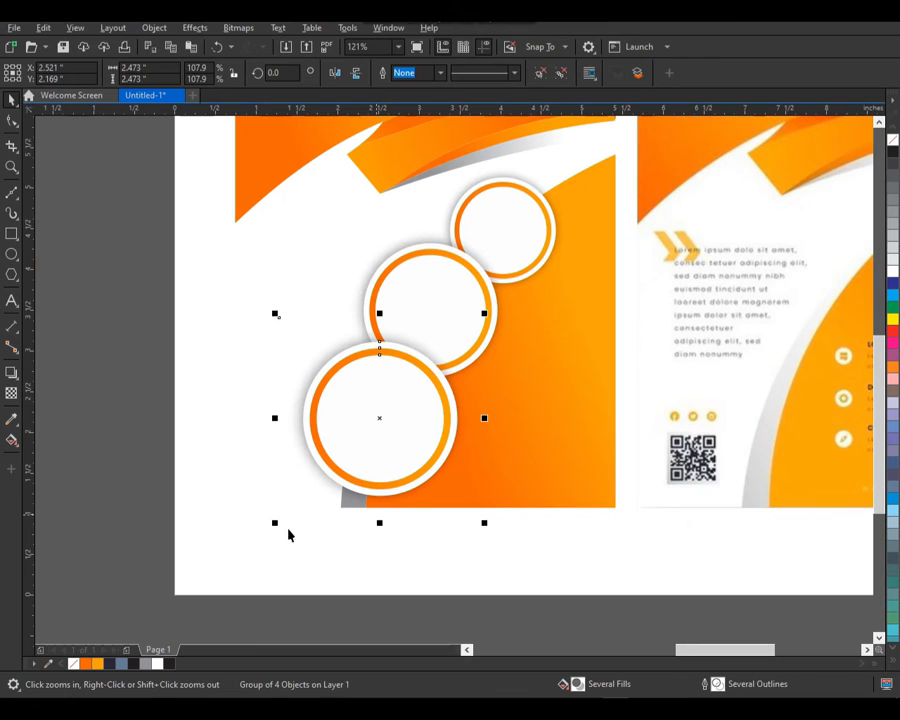
left_click_drag(565, 170, 566, 170)
scroll(535, 265, "down", 3)
left_click_drag(237, 208, 545, 237)
key("F2")
left_click_drag(500, 205, 567, 308)
key("shift+Page_Up")
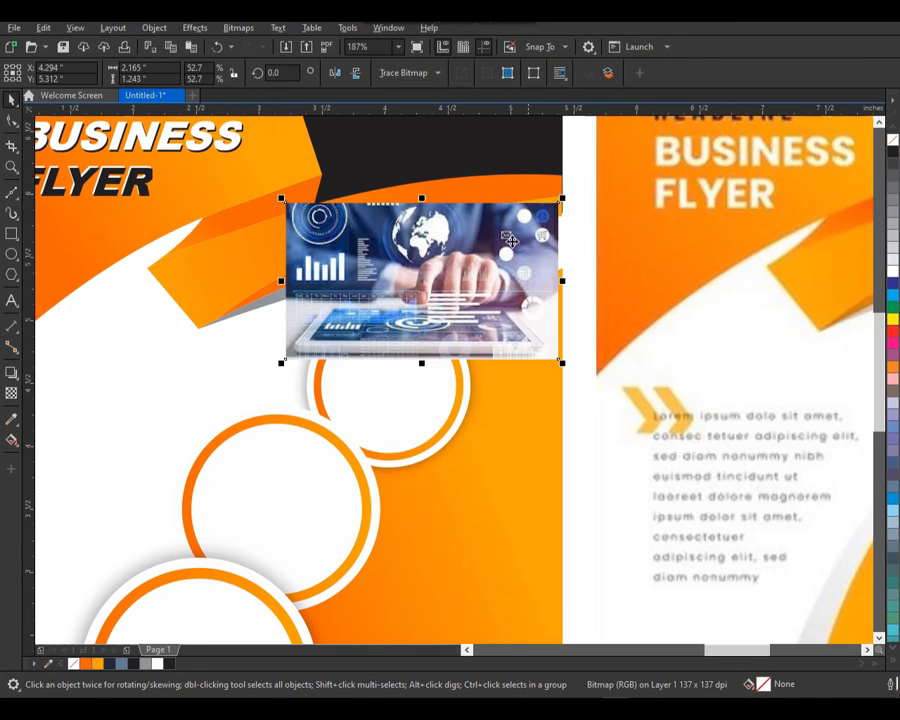
PowerClip the technology photo inside the inner circle of the smallest ringed frame.
left_click_drag(469, 280, 470, 266)
right_click(474, 238)
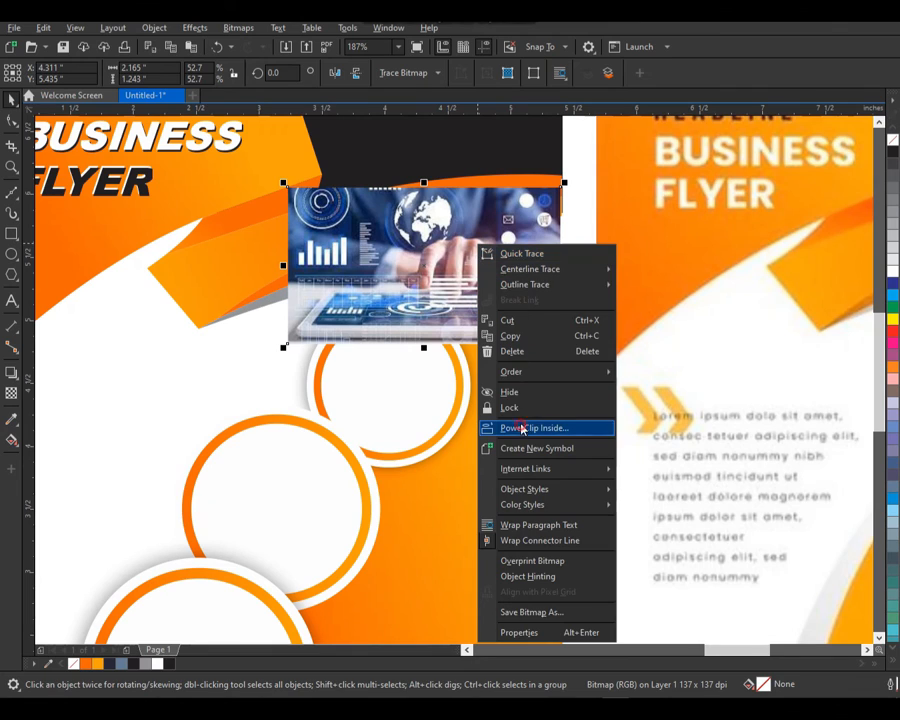
left_click(518, 424)
left_click(386, 381)
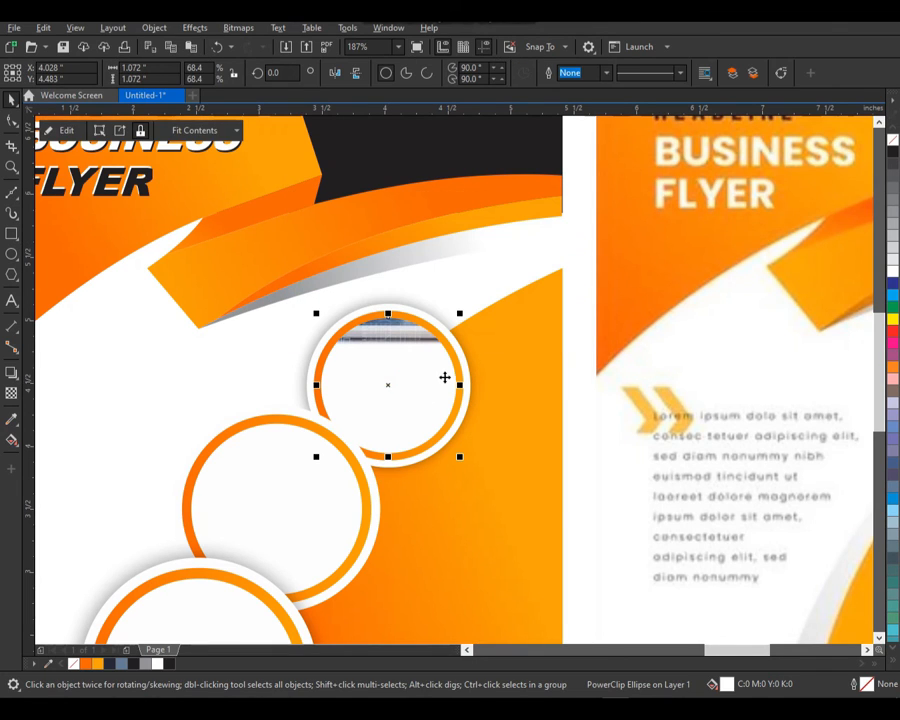
Reposition the clipped technology photo so that it covers the whole inside of the smallest circle.
key("Escape")
left_click(399, 333)
left_click_drag(424, 293, 398, 384)
Move the meeting photo onto the flyer at about 2.921 by 1.643 in and bring it to the front.
scroll(430, 391, "down", 4)
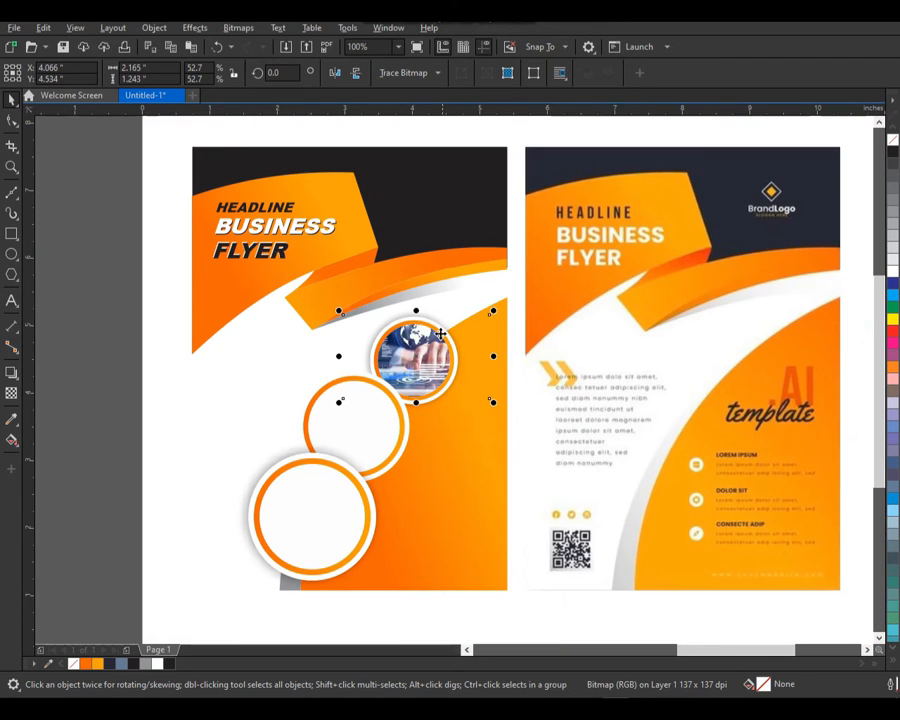
scroll(480, 227, "down", 2)
scroll(137, 198, "up", 2)
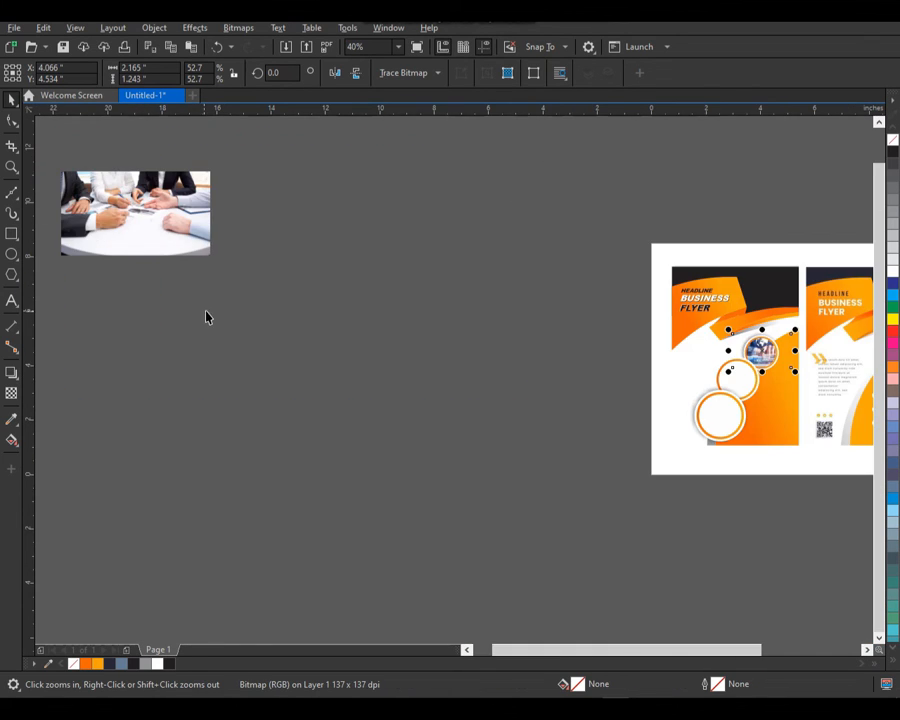
scroll(212, 304, "down", 2)
left_click_drag(214, 290, 594, 454)
left_click_drag(183, 284, 432, 319)
key("F2")
left_click_drag(337, 251, 553, 412)
key("space")
key("shift+Page_Up")
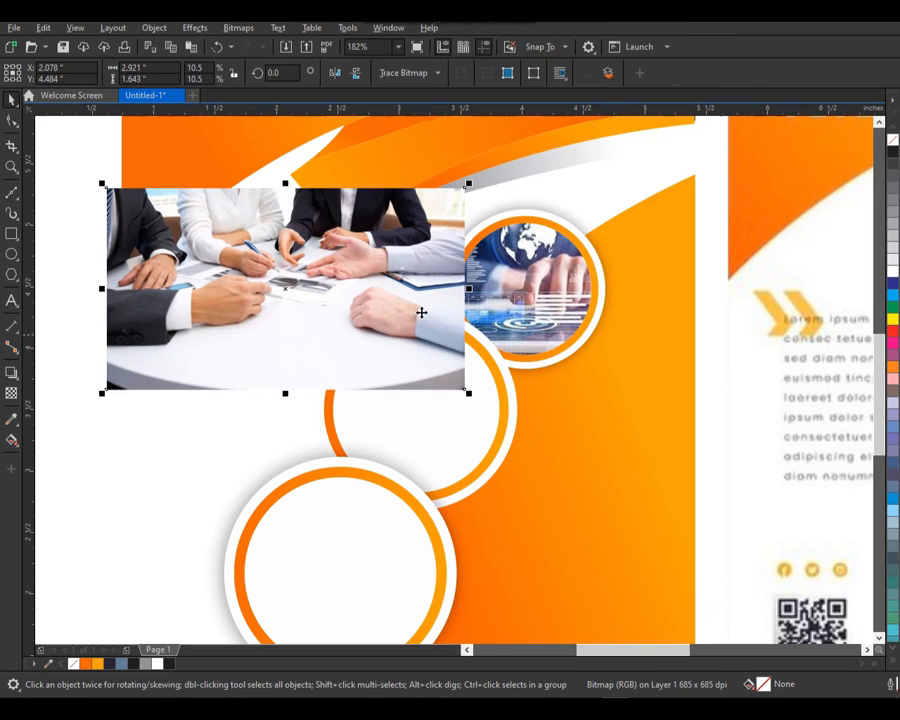
PowerClip the meeting photo inside the inner circle of the largest, lowest ringed frame.
left_click(322, 543)
left_click(364, 296)
right_click(364, 297)
left_click(414, 481)
left_click(333, 557)
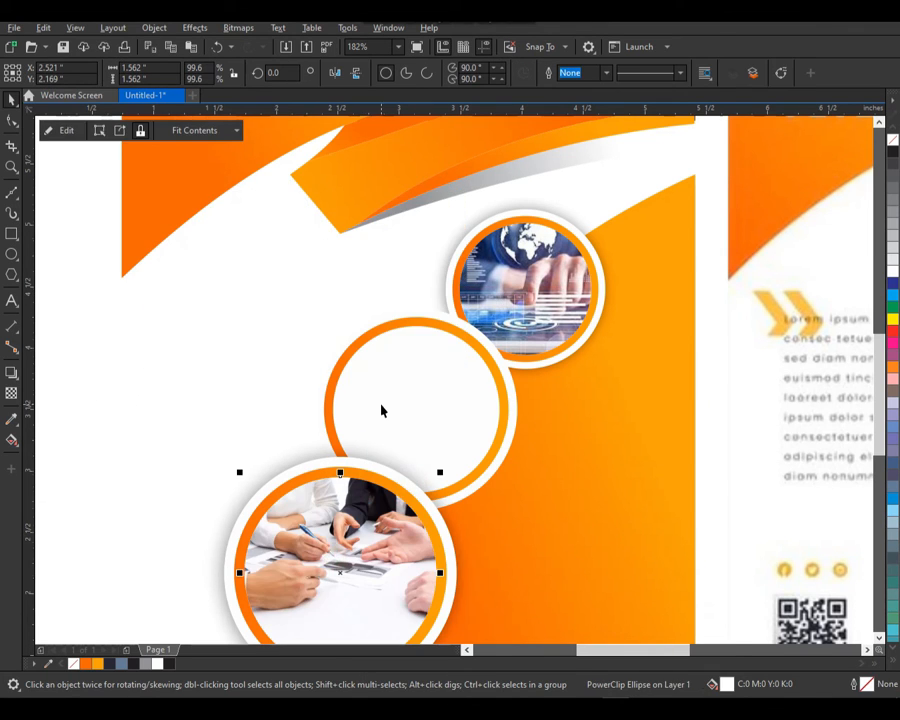
Move the photo of the woman with a laptop next to the empty middle circle.
scroll(382, 407, "down", 2)
key("F2")
left_click_drag(271, 318, 598, 562)
scroll(372, 412, "down", 1)
left_click(94, 299)
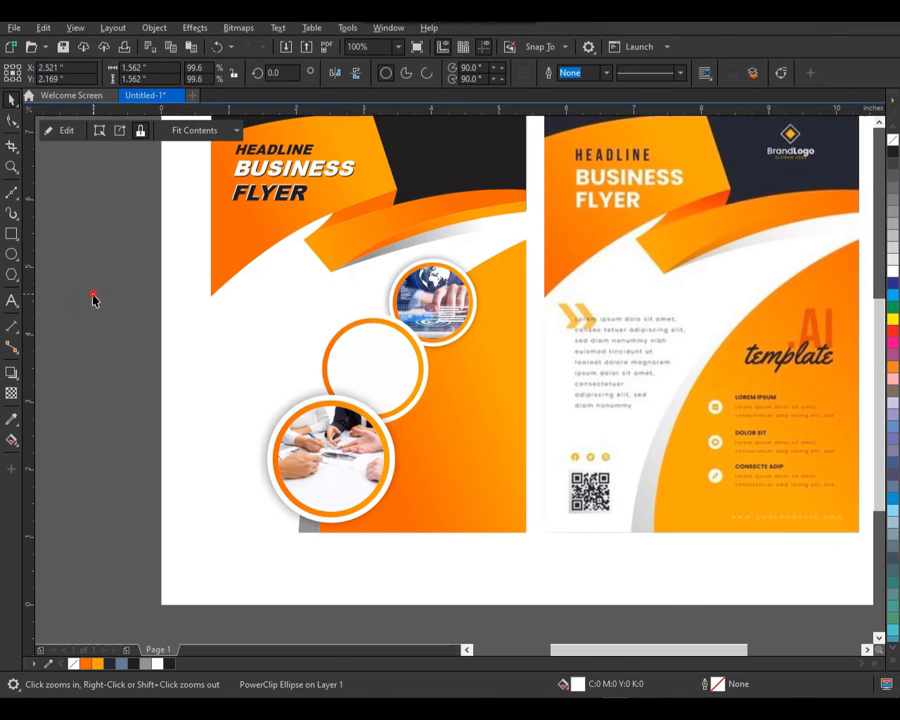
scroll(94, 303, "down", 1)
key("F2")
left_click_drag(120, 461, 614, 192)
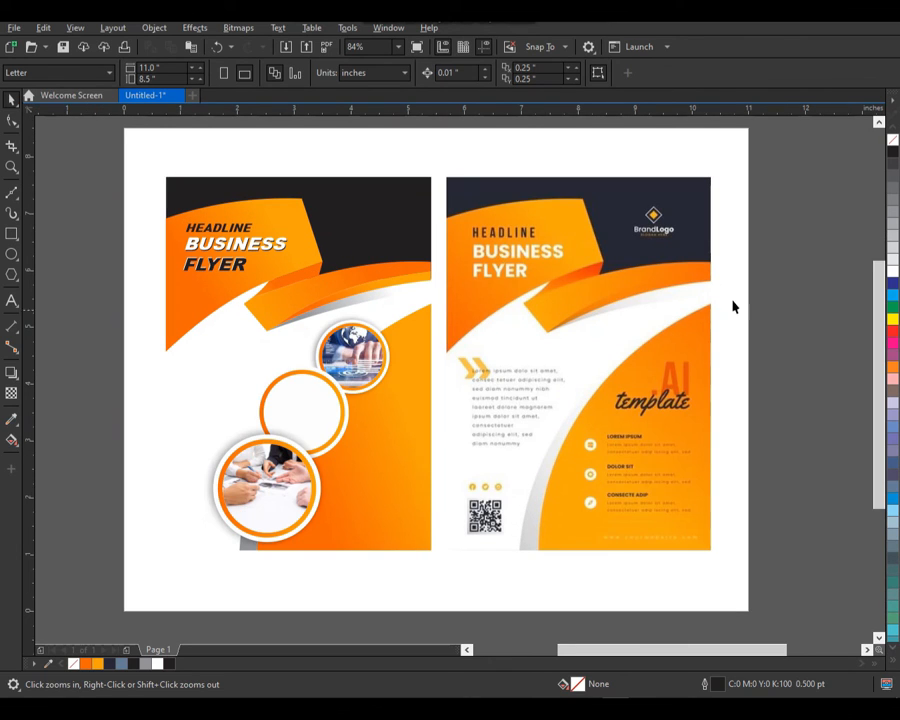
scroll(299, 319, "down", 2)
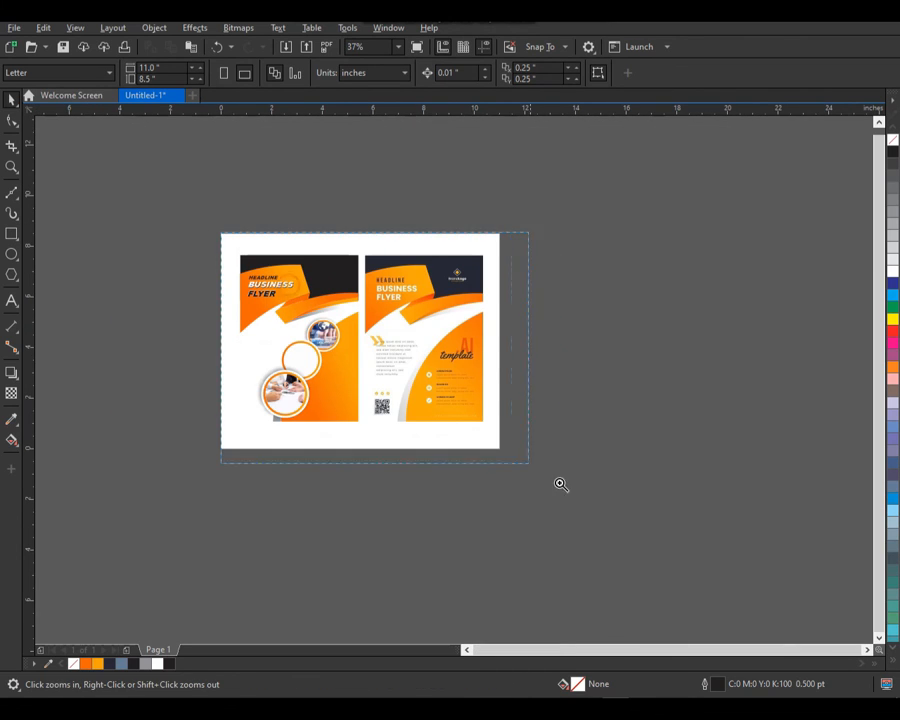
scroll(344, 341, "up", 2)
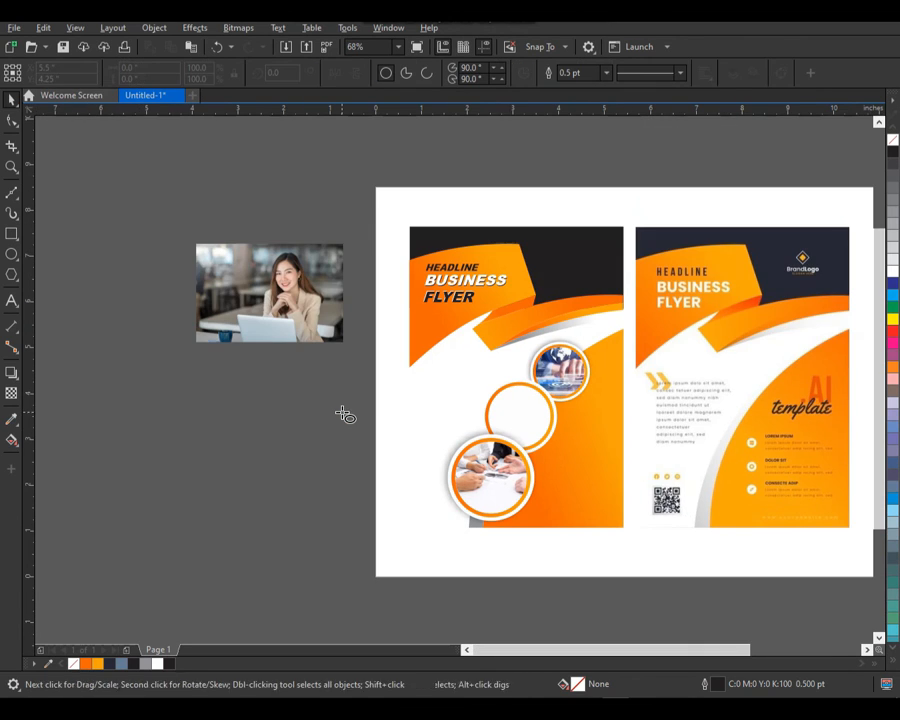
key("F7")
key("space")
left_click(303, 340)
left_click(500, 396)
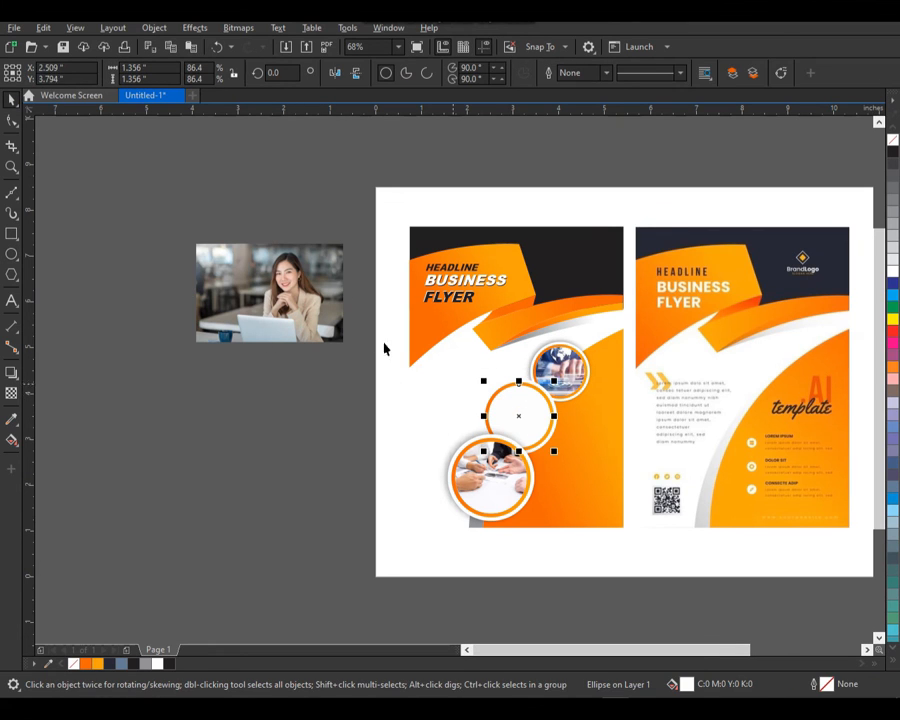
left_click_drag(291, 306, 425, 397)
PowerClip the photo of the woman with a laptop inside the inner circle of the middle frame.
scroll(516, 415, "up", 2)
scroll(516, 420, "up", 2)
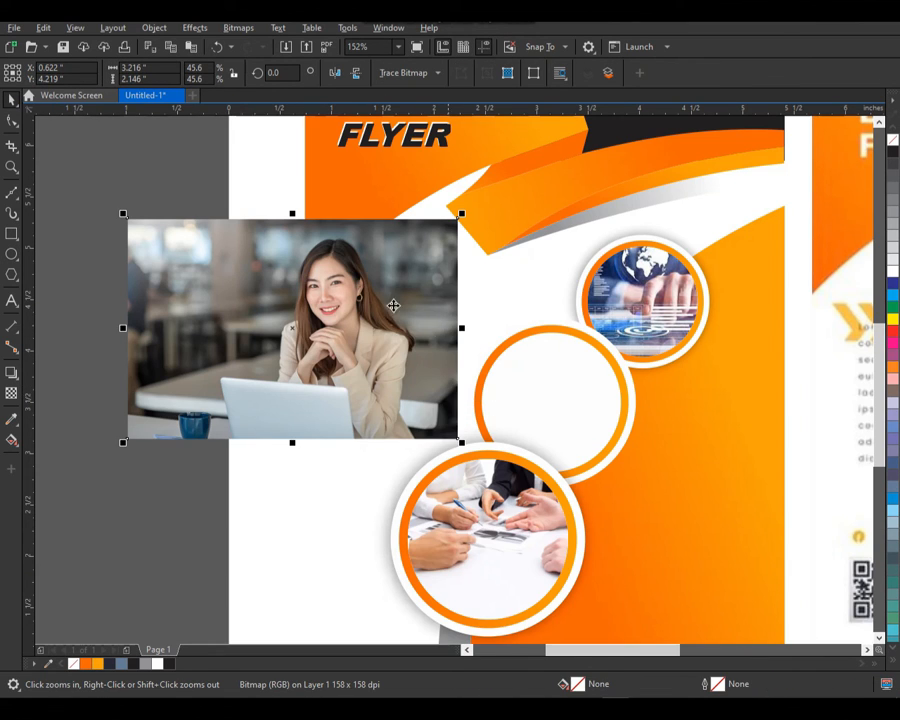
right_click(374, 277)
left_click(440, 462)
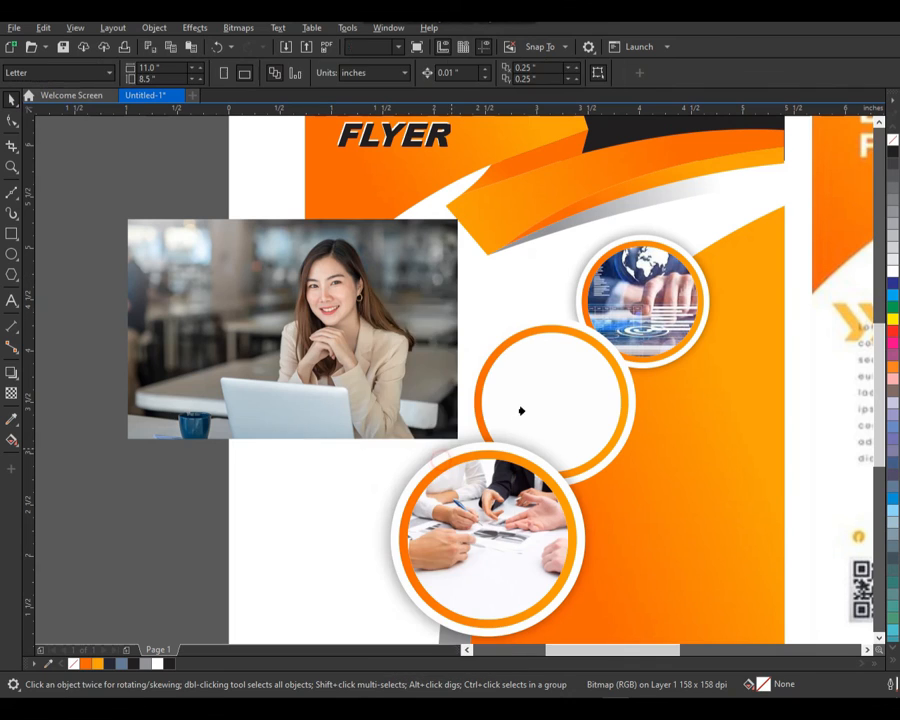
left_click(555, 400)
left_click(571, 398, "alt")
key("F2")
left_click_drag(428, 285, 660, 542)
left_click(547, 381, "alt")
key("ctrl+z")
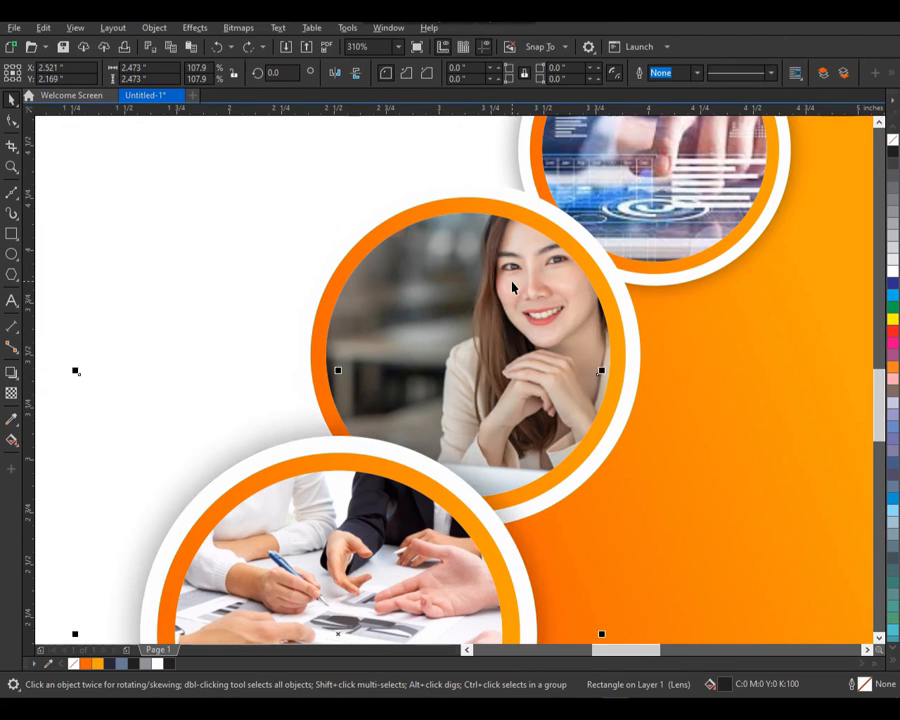
left_click_drag(511, 282, 528, 282)
key("F3")
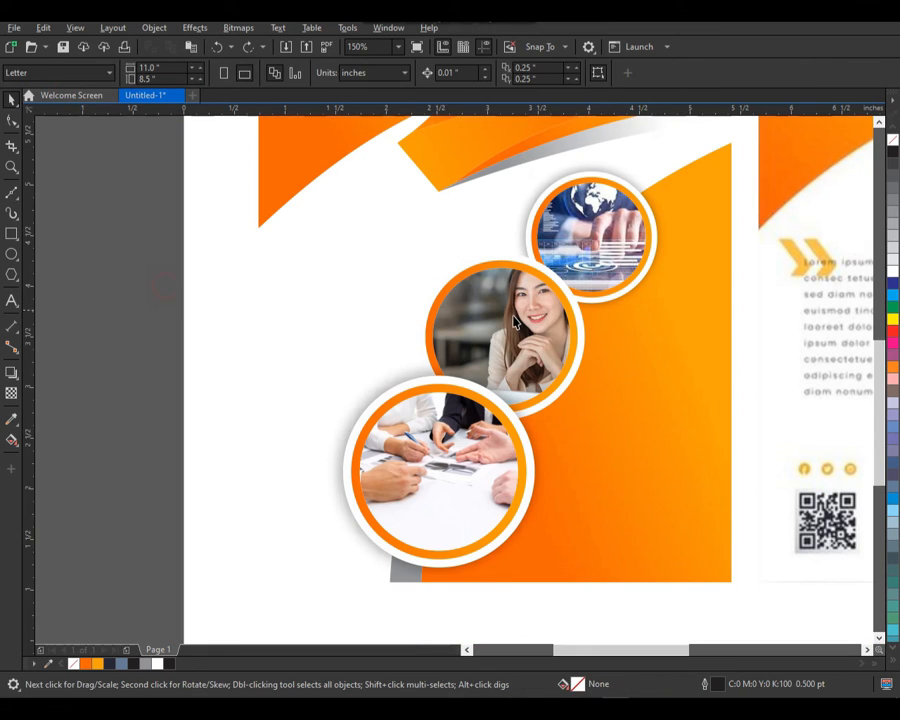
Shift and shrink the clipped photo of the woman so that she is centred inside the middle circle.
left_click(526, 332)
left_click_drag(504, 336, 473, 346)
left_click_drag(637, 461, 604, 436)
left_click_drag(472, 346, 469, 347)
left_click(177, 293)
Group the finished flyer artwork with the reference image and centre the group on the page.
scroll(315, 323, "down", 2)
key("F2")
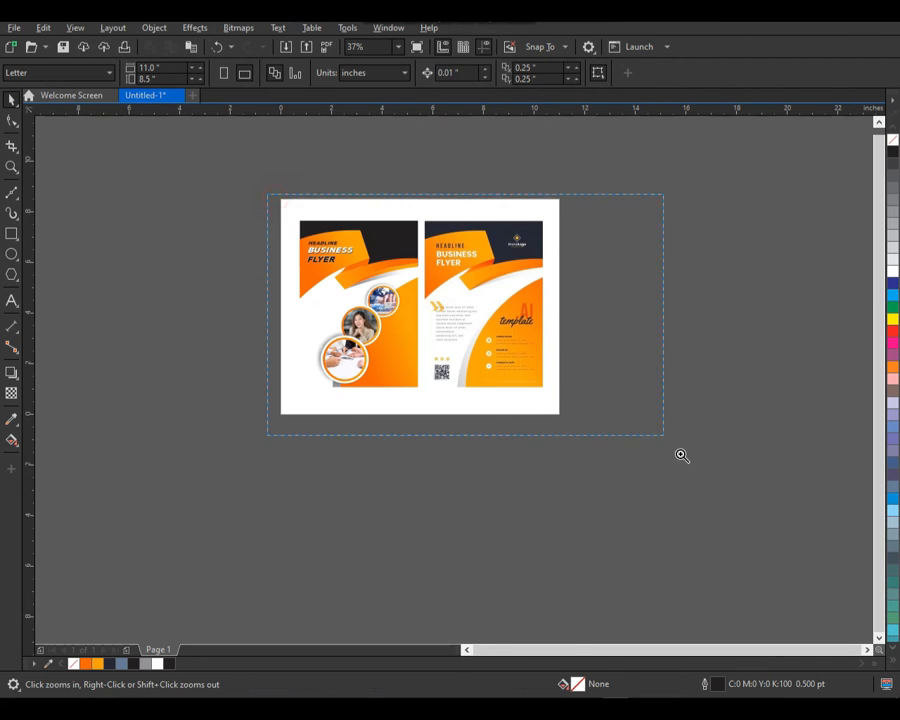
key("F4")
left_click_drag(84, 550, 69, 565)
key("ctrl+g")
key("F3")
key("p")
left_click(539, 338)
key("F2")
key("F4")
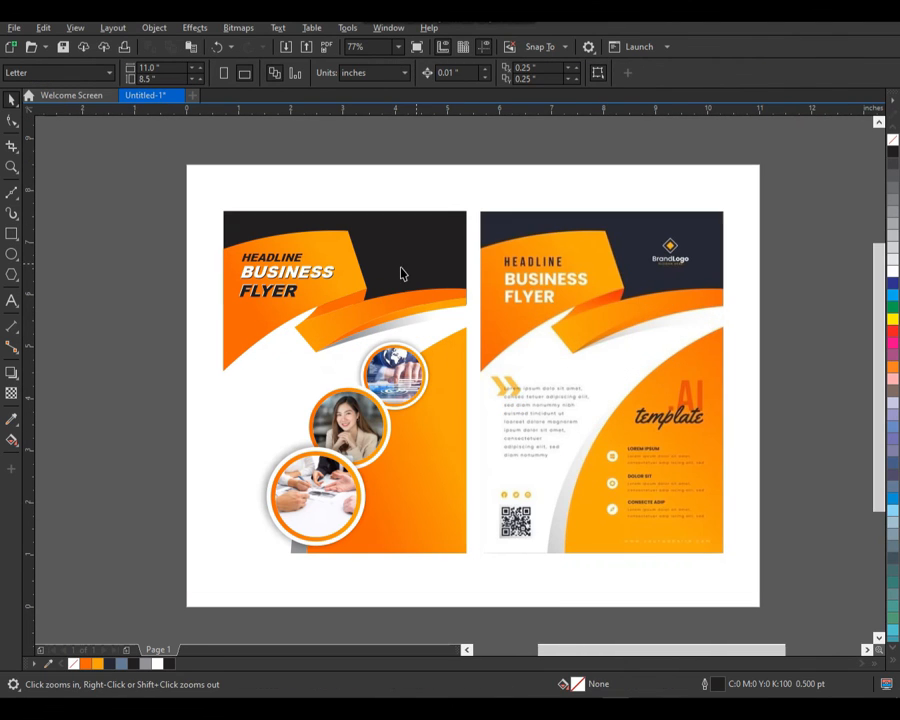
left_click(520, 263)
key("z")
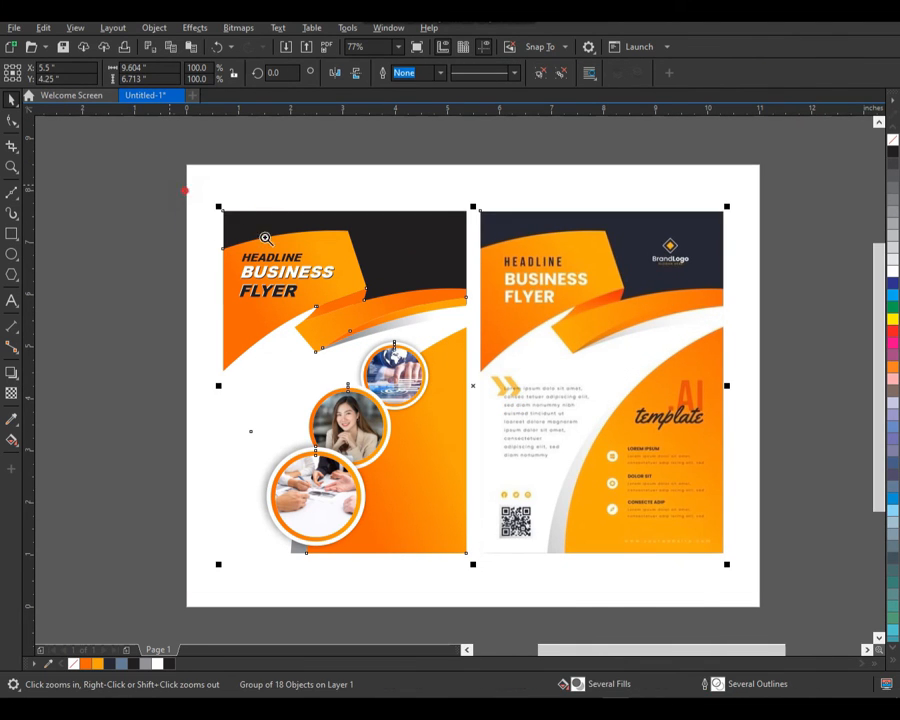
left_click_drag(769, 578, 769, 576)
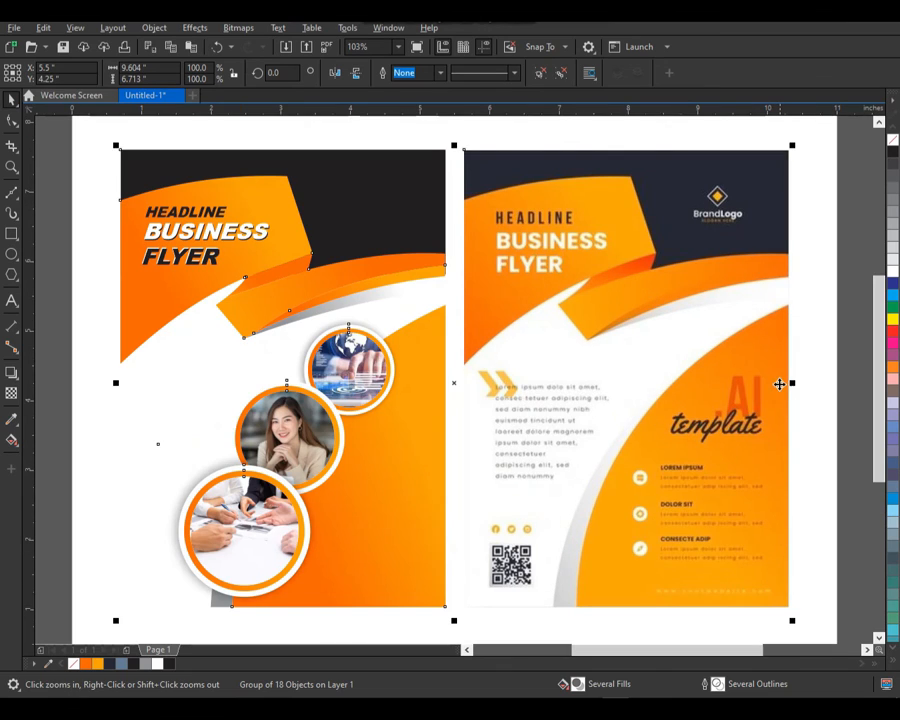